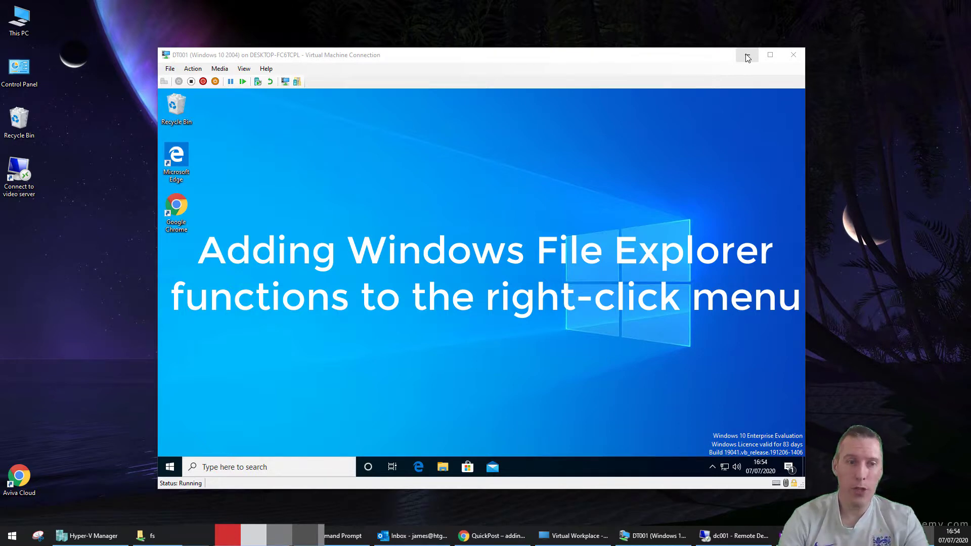
Open C:\Windows in File Explorer and scroll down to the regedit application
{"action": "left_click", "coordinate": [447, 466]}
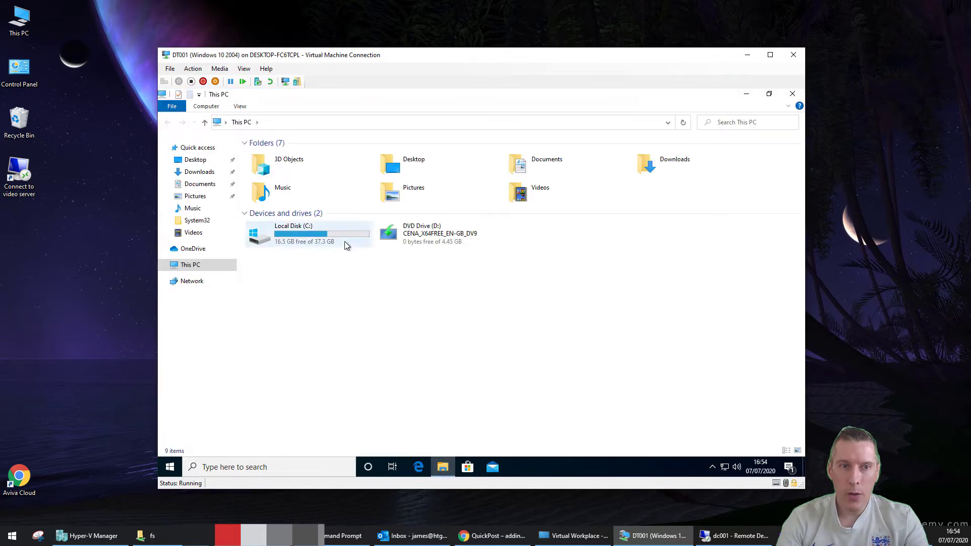
{"action": "double_click", "coordinate": [338, 239]}
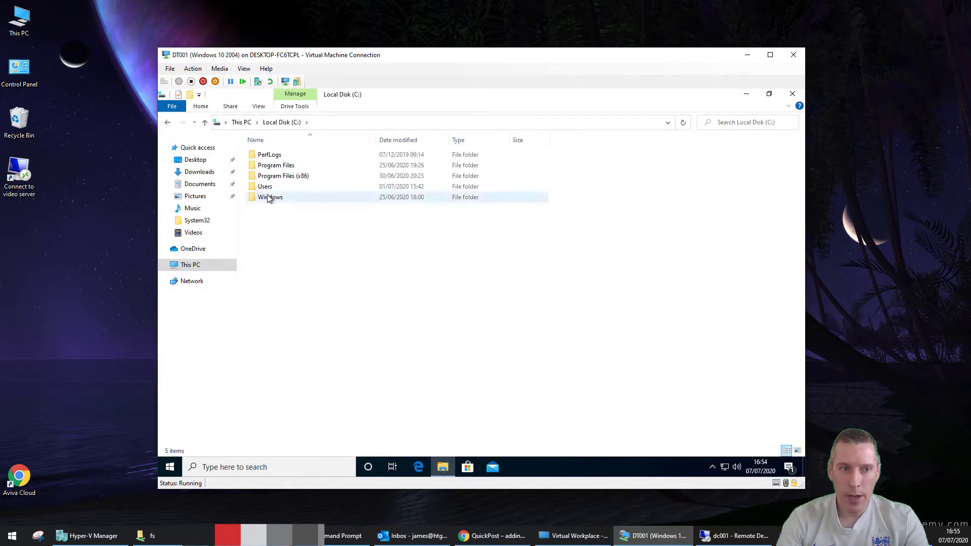
{"action": "double_click", "coordinate": [268, 197]}
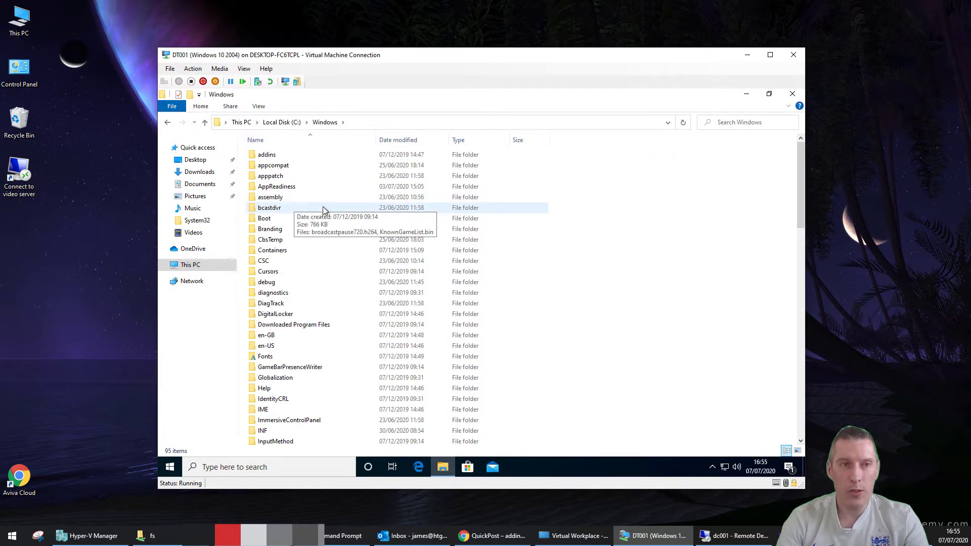
{"action": "scroll", "coordinate": [305, 256], "scroll_direction": "down", "scroll_amount": 20}
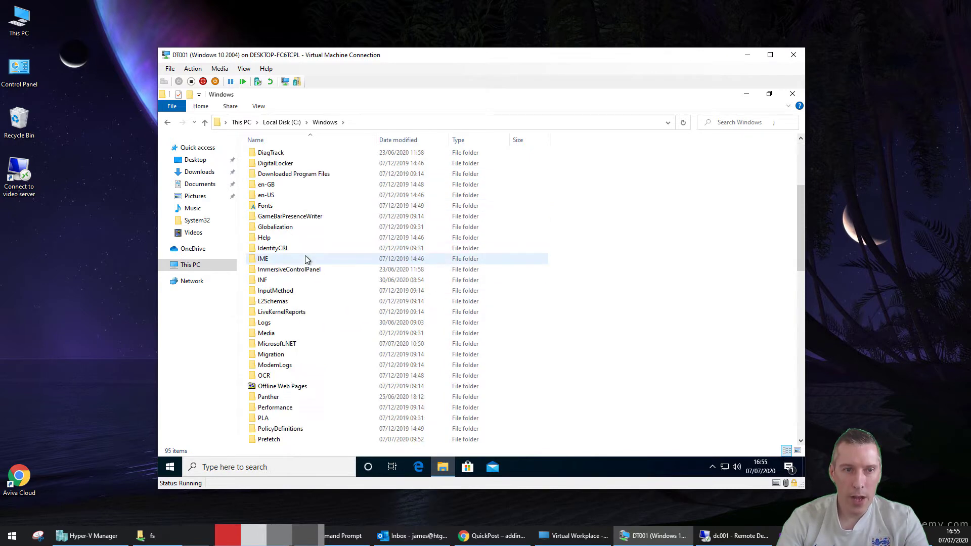
Select regedit and review its Home, Share, View and App Tools ribbon commands
{"action": "left_click", "coordinate": [316, 355]}
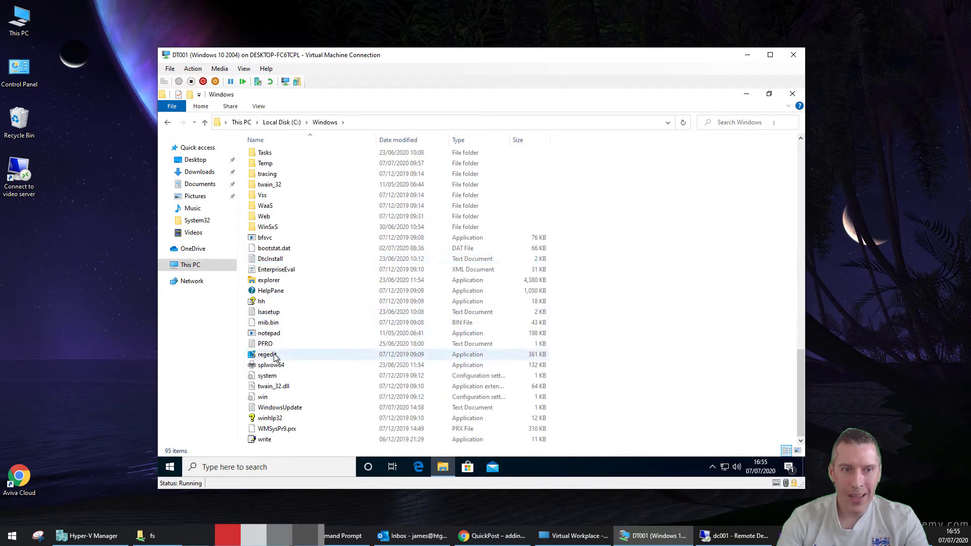
{"action": "left_click", "coordinate": [207, 109]}
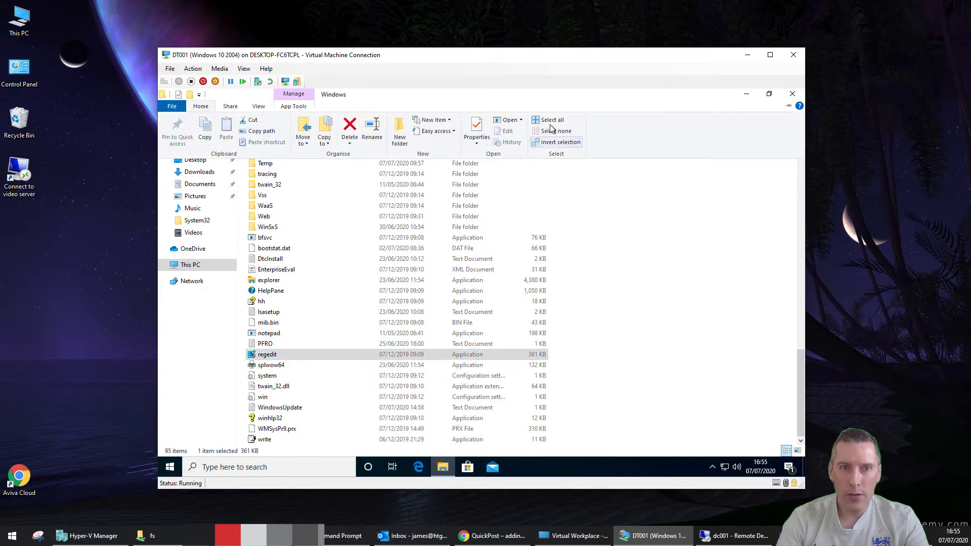
{"action": "left_click", "coordinate": [234, 109]}
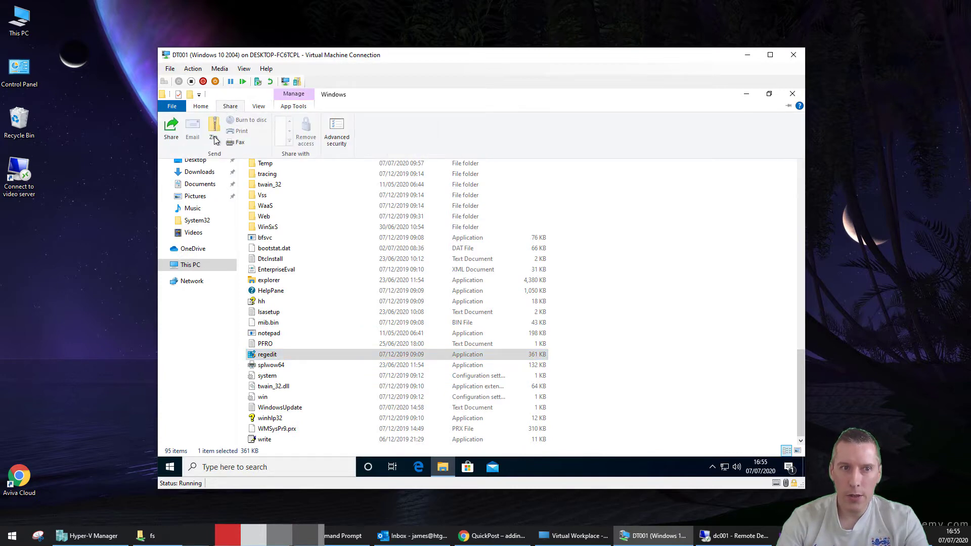
{"action": "left_click", "coordinate": [265, 109]}
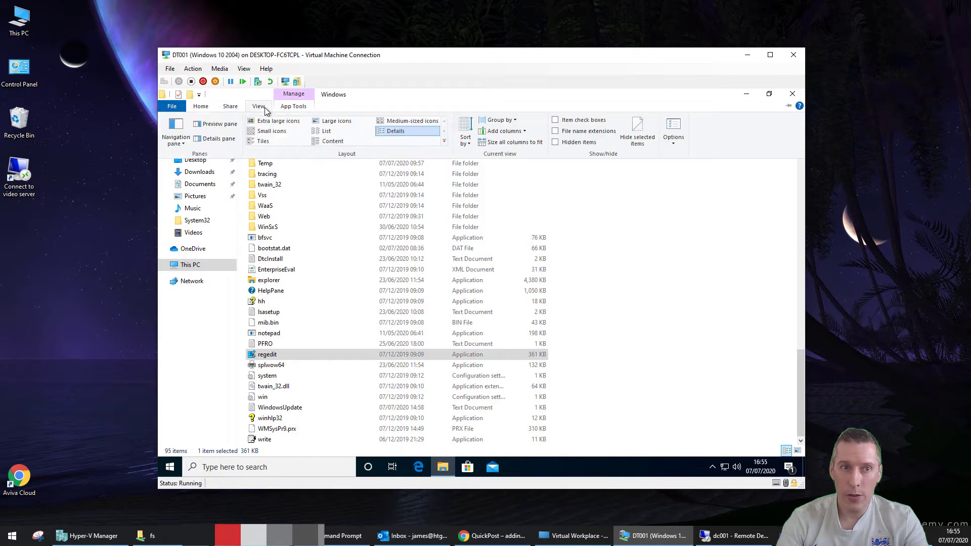
{"action": "left_click", "coordinate": [288, 111]}
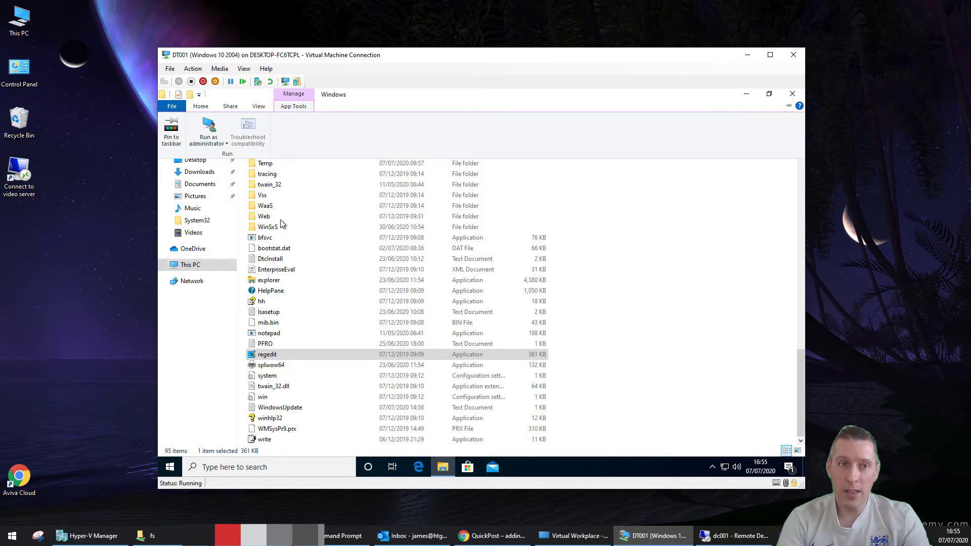
Show regedit's context menu, then its extended Shift menu with Run as a different user
{"action": "right_click", "coordinate": [284, 357]}
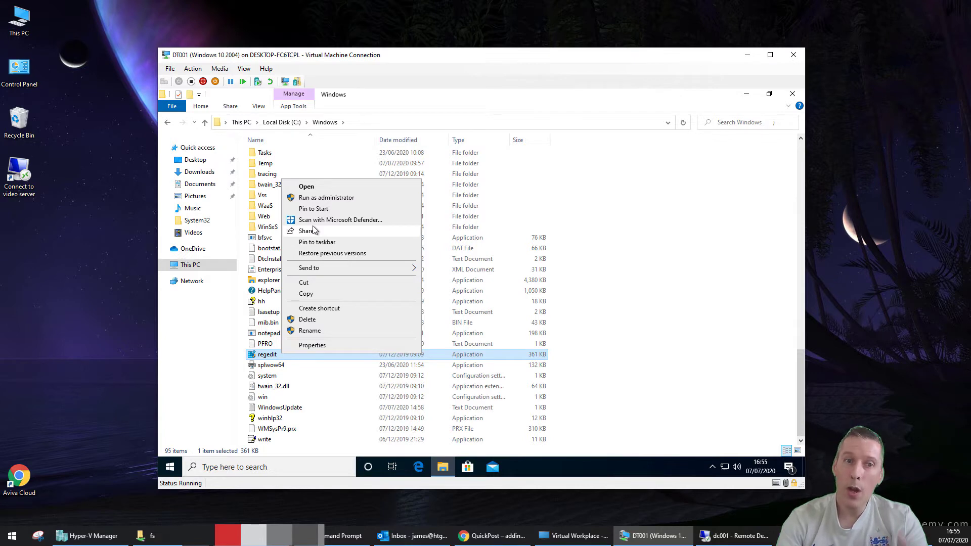
{"action": "left_click", "coordinate": [623, 233]}
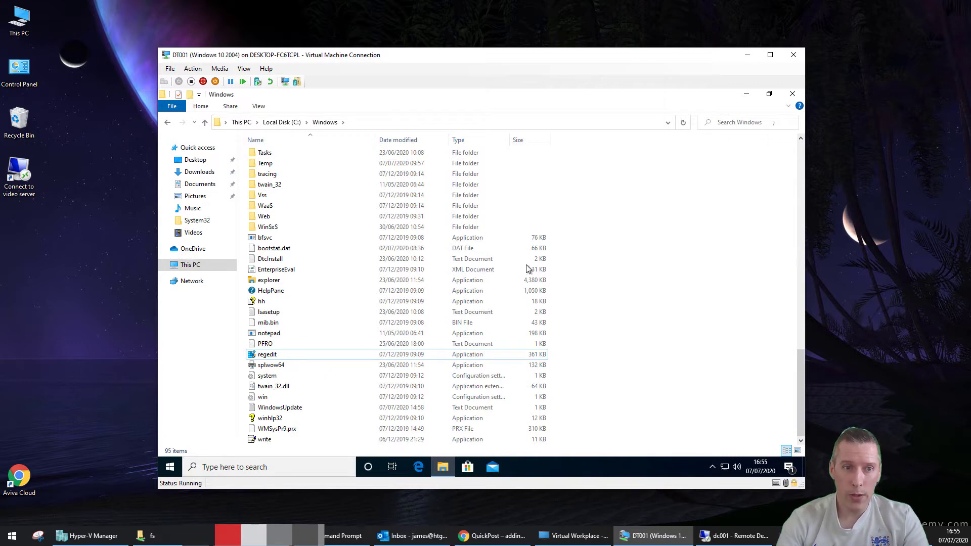
{"action": "left_click", "coordinate": [276, 355]}
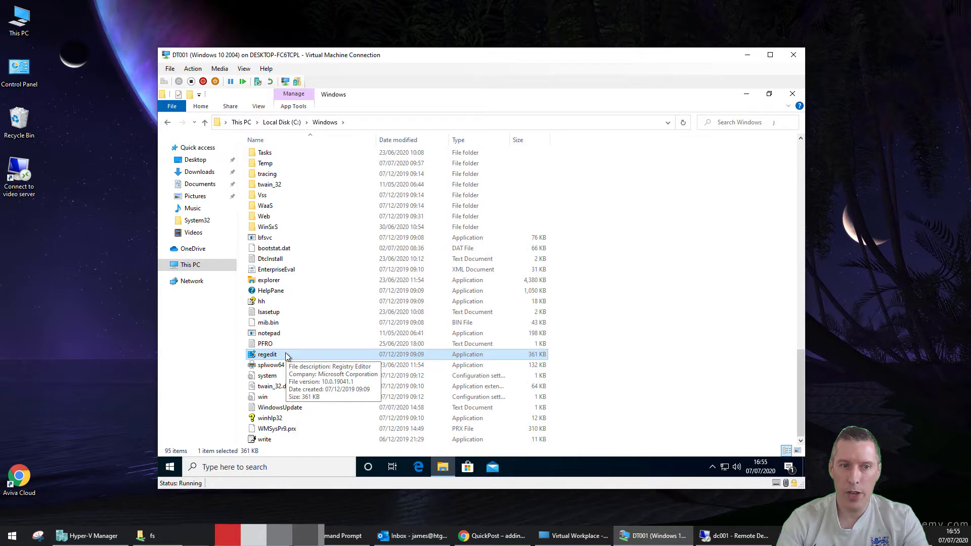
{"action": "right_click", "coordinate": [281, 356]}
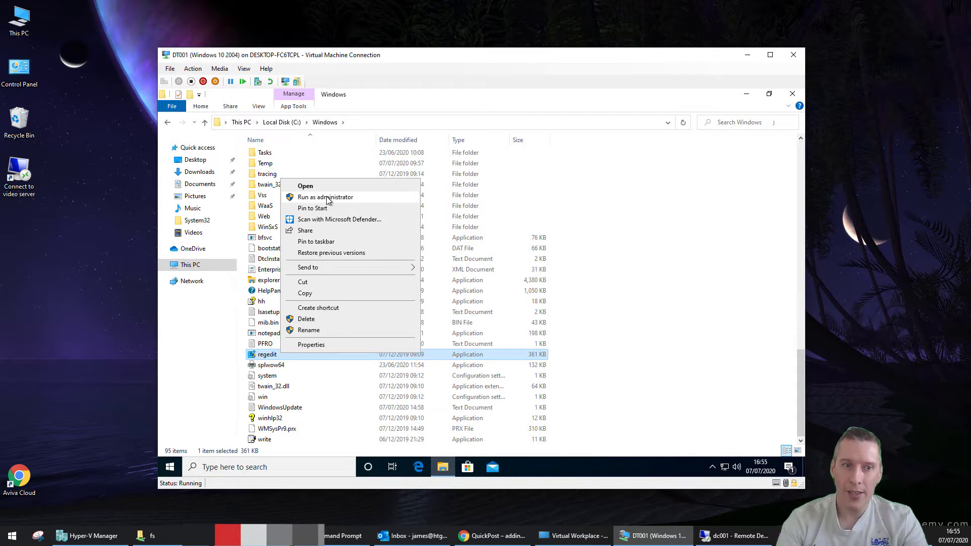
{"action": "left_click", "coordinate": [618, 283]}
{"action": "left_click", "coordinate": [280, 356]}
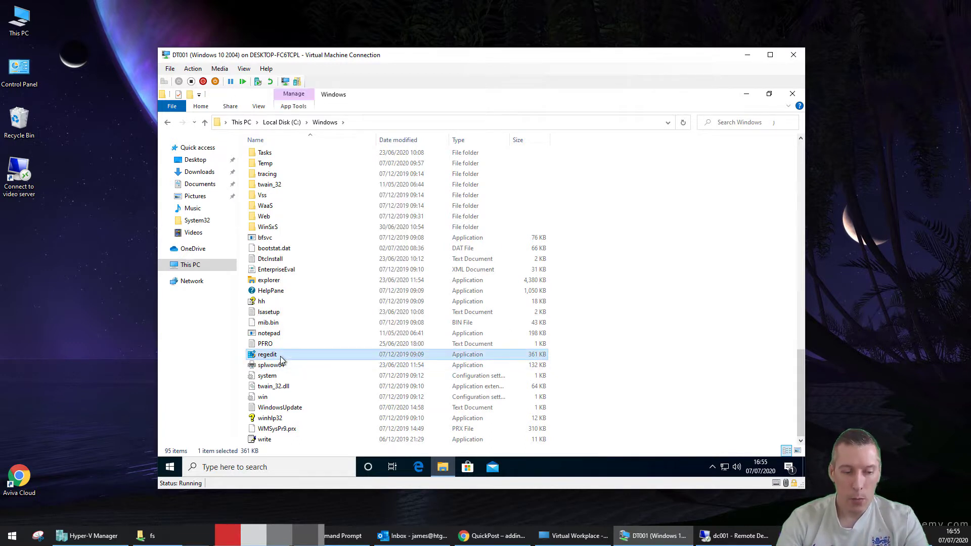
{"action": "right_click", "coordinate": [281, 359]}
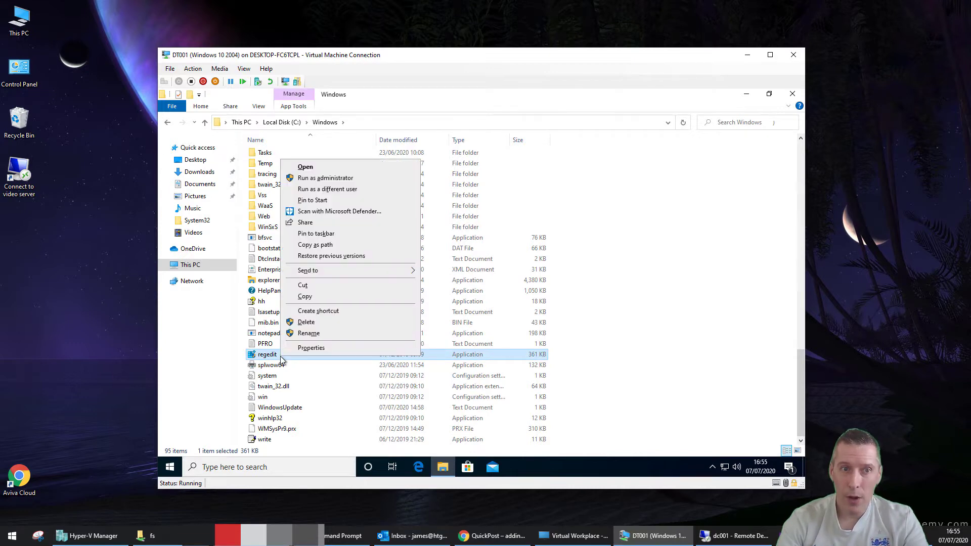
Close the menu and check regedit's Share, View, App Tools tabs and Run as administrator options
{"action": "left_click", "coordinate": [664, 298]}
{"action": "left_click", "coordinate": [313, 354]}
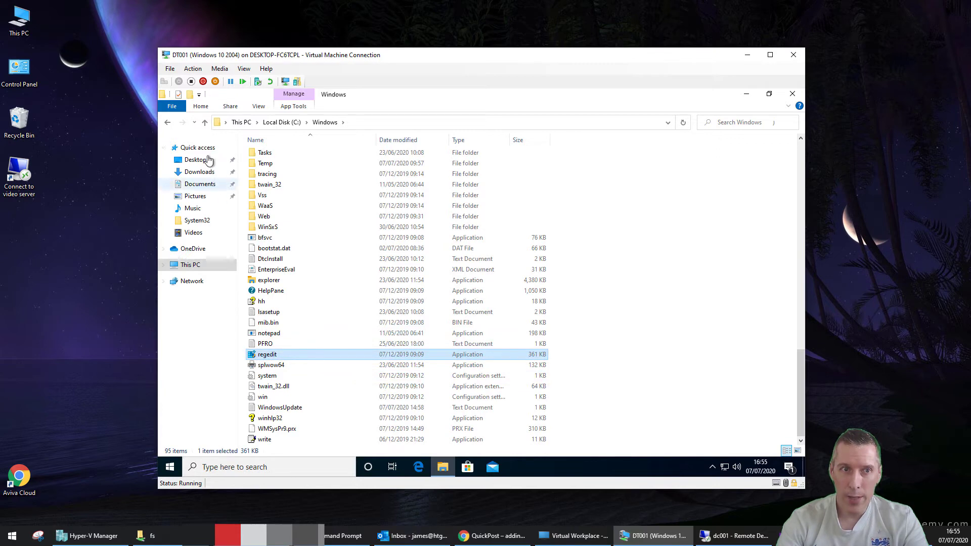
{"action": "left_click", "coordinate": [230, 106]}
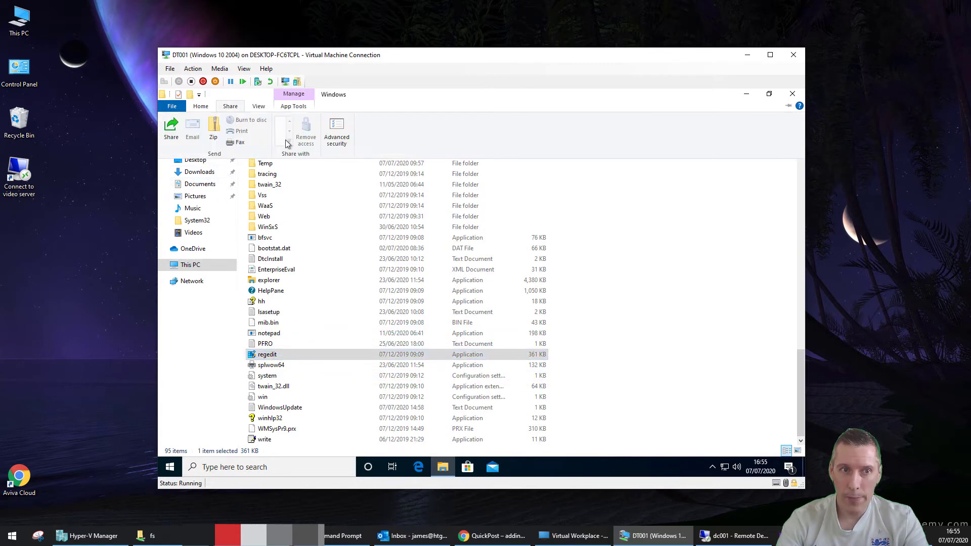
{"action": "left_click", "coordinate": [257, 107]}
{"action": "left_click", "coordinate": [288, 107]}
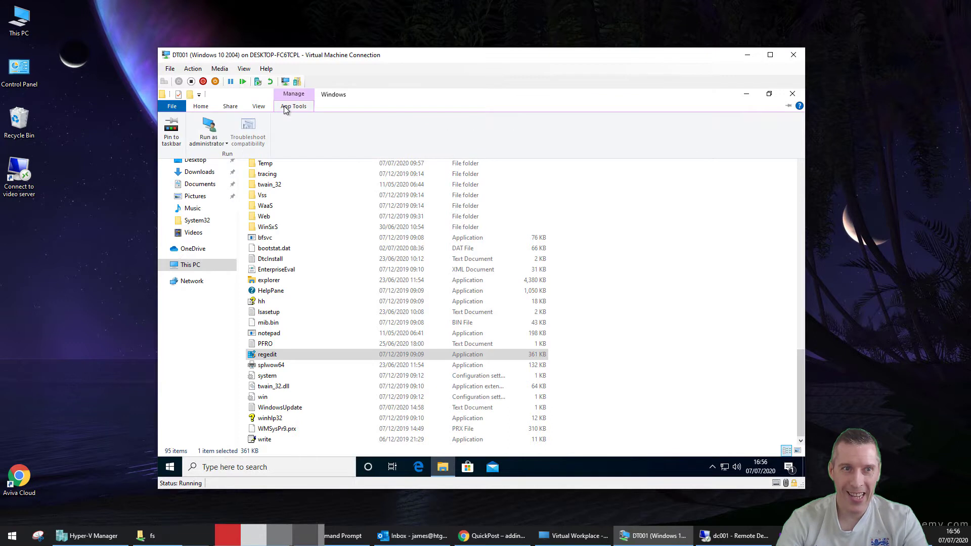
{"action": "left_click", "coordinate": [224, 144]}
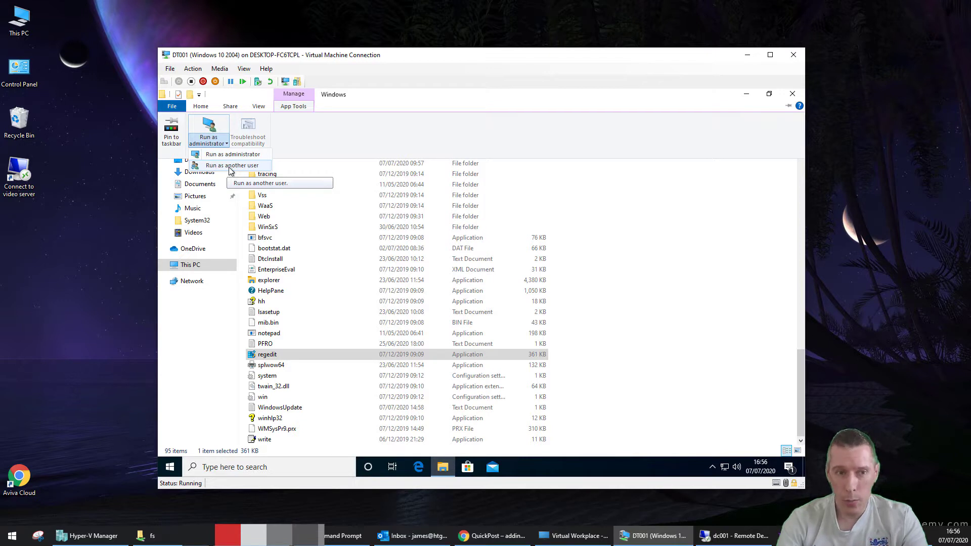
{"action": "left_click", "coordinate": [645, 227]}
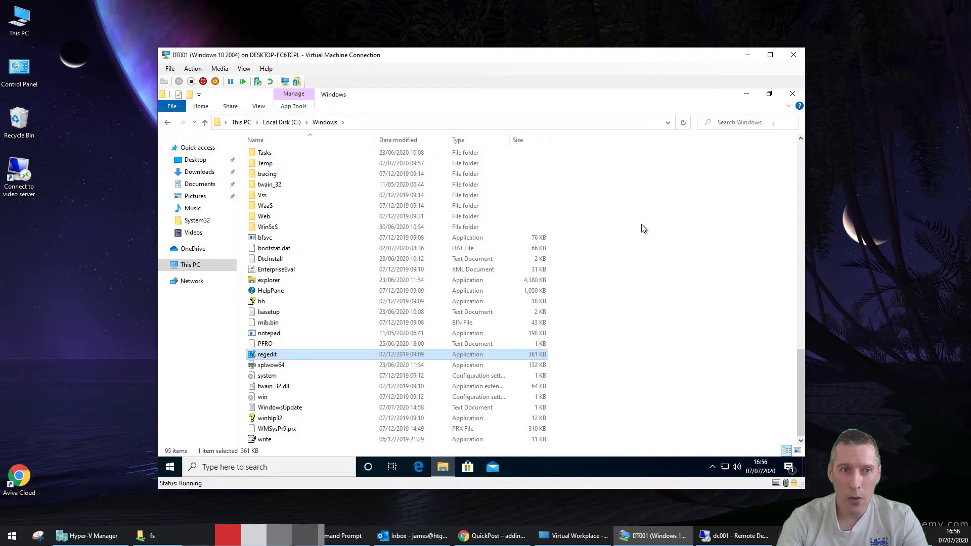
View WinSxS Properties > Security > Advanced settings, then cancel both dialogs
{"action": "left_click", "coordinate": [285, 229]}
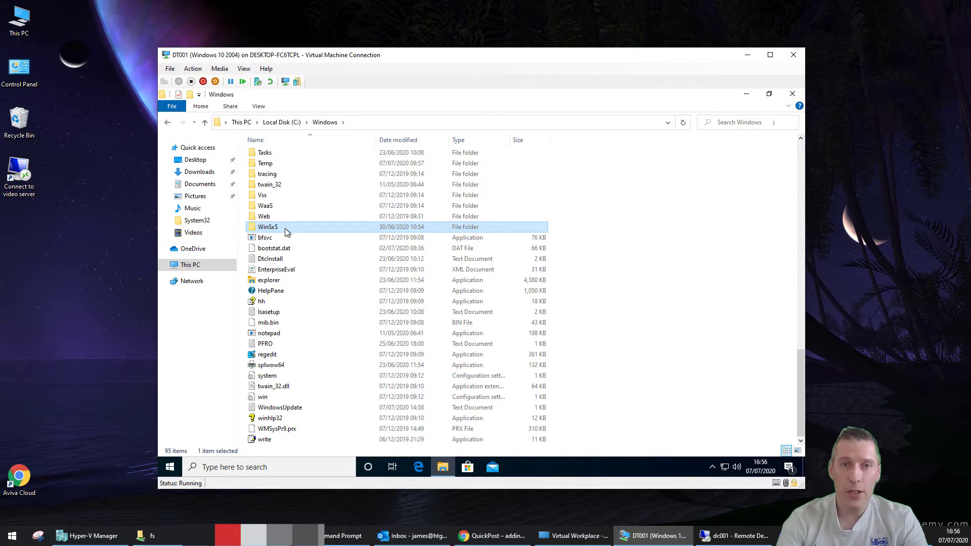
{"action": "right_click", "coordinate": [285, 231]}
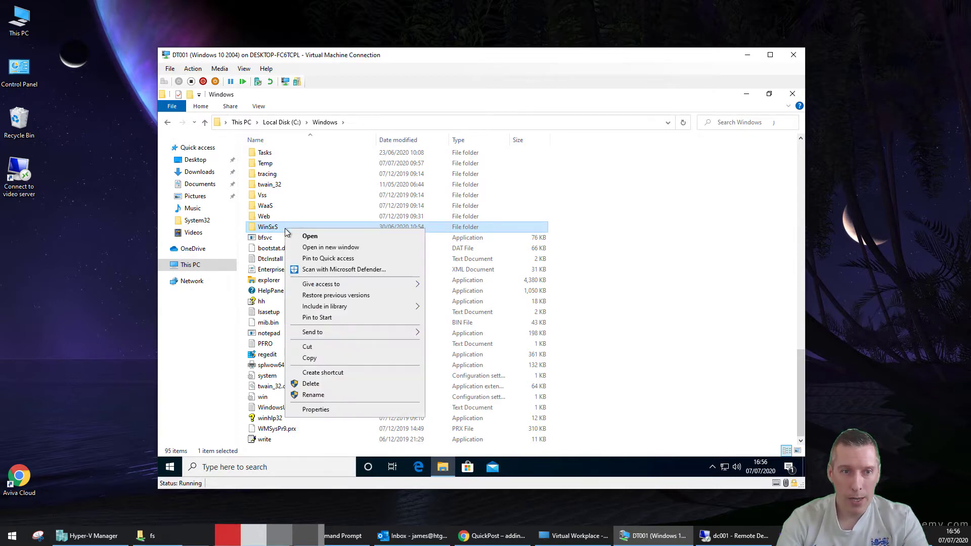
{"action": "left_click", "coordinate": [354, 411]}
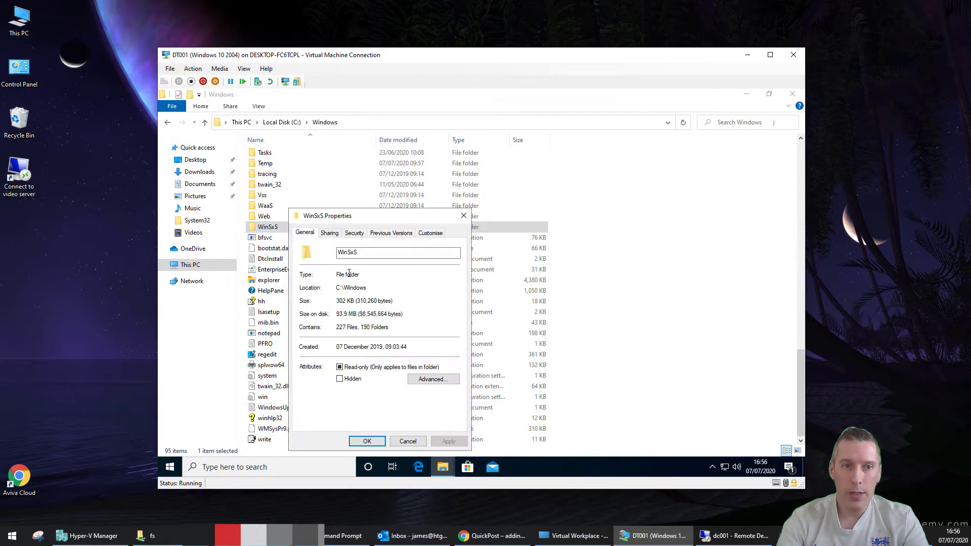
{"action": "left_click", "coordinate": [352, 234]}
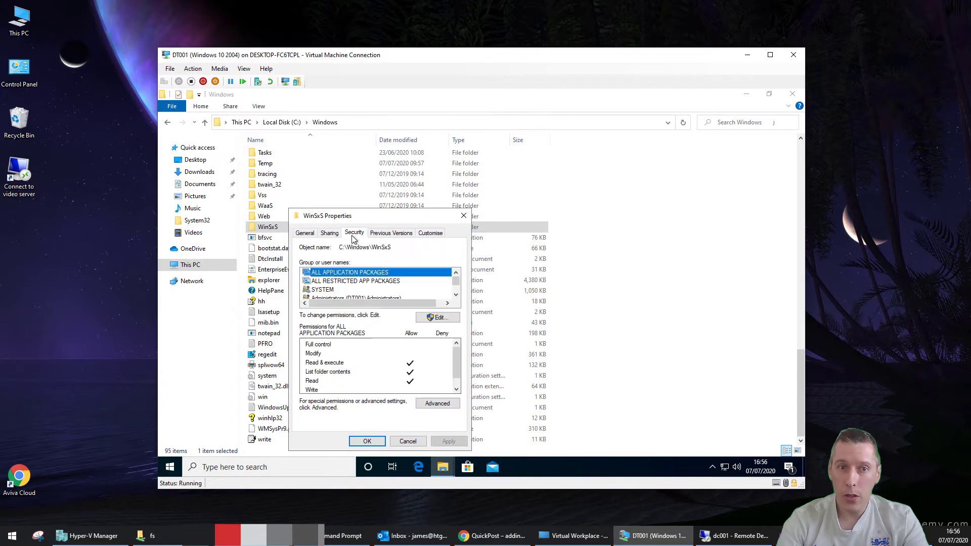
{"action": "left_click", "coordinate": [438, 403]}
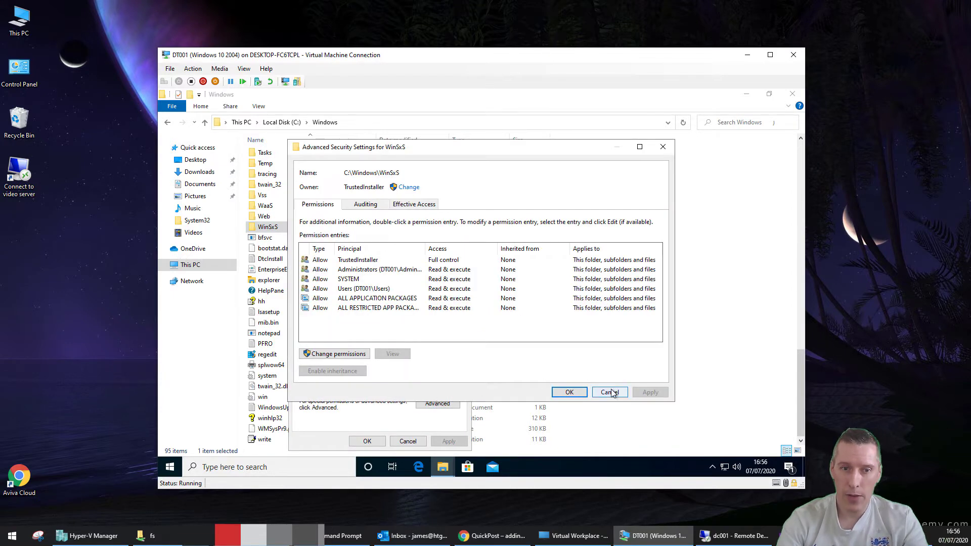
{"action": "left_click", "coordinate": [610, 392]}
{"action": "left_click", "coordinate": [414, 441]}
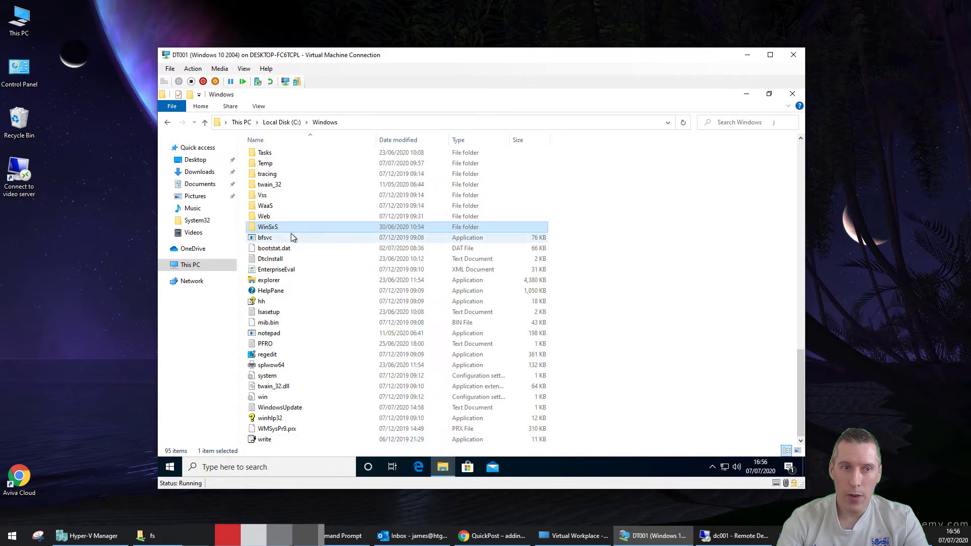
Reopen WinSxS advanced security from the Share tab and cancel without changes
{"action": "left_click", "coordinate": [231, 108]}
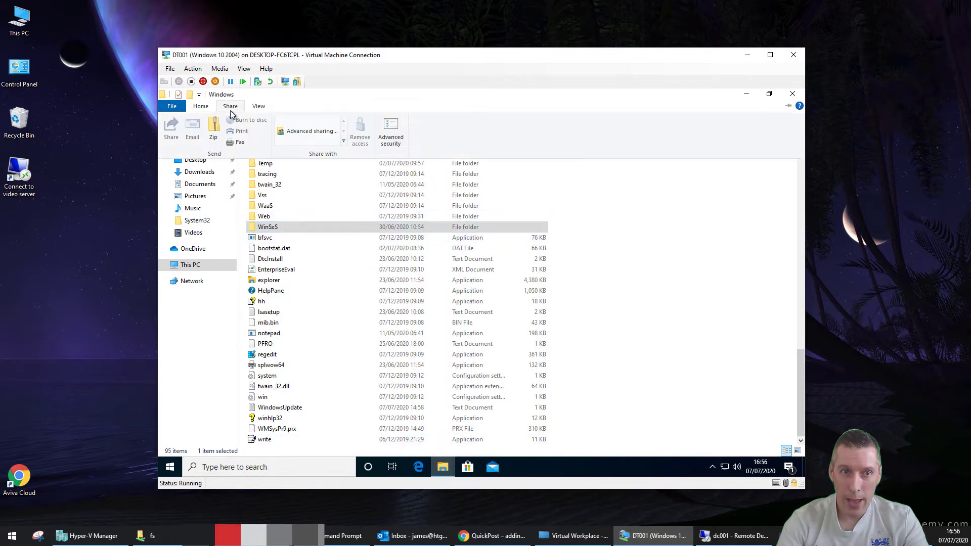
{"action": "left_click", "coordinate": [392, 141]}
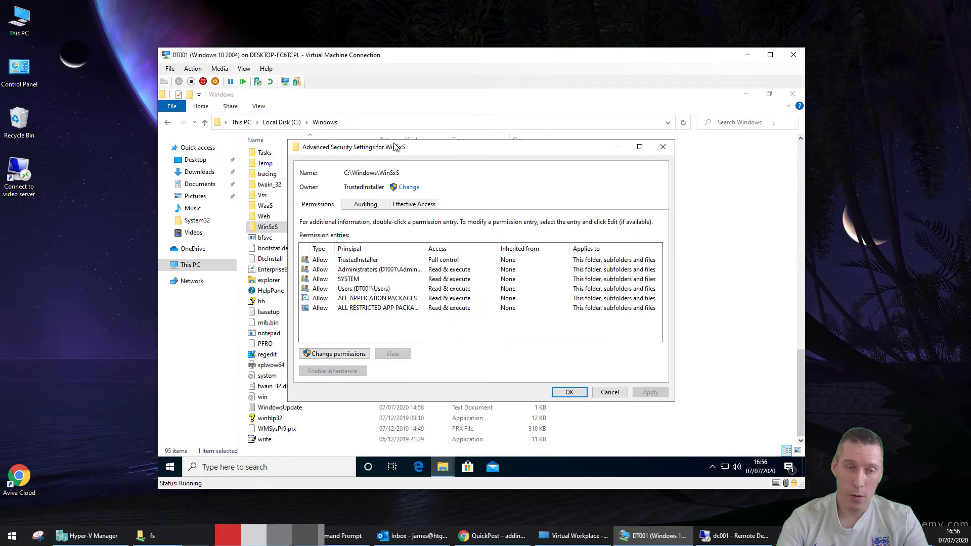
{"action": "left_click", "coordinate": [609, 392]}
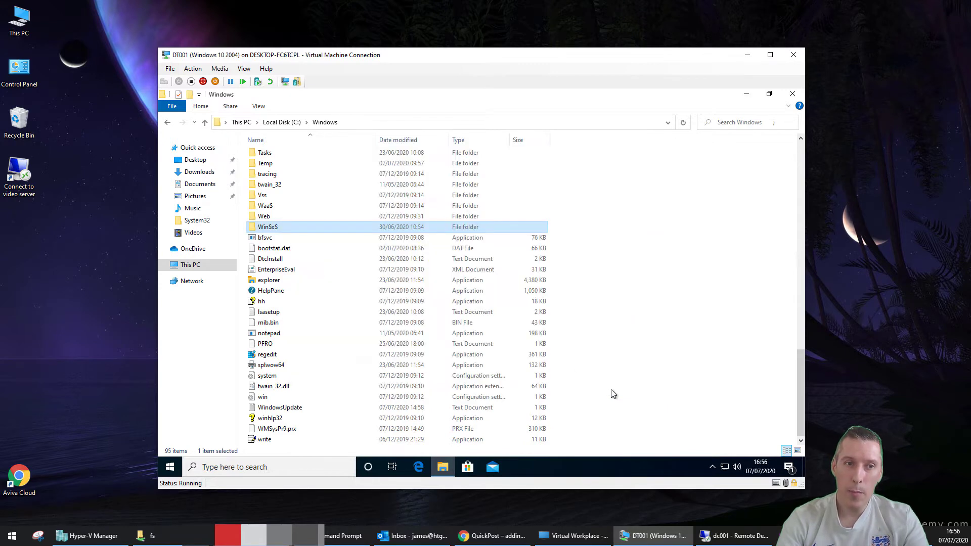
Compare WinSxS's right-click menu with the Home tab's Delete options, then close Explorer
{"action": "right_click", "coordinate": [267, 228]}
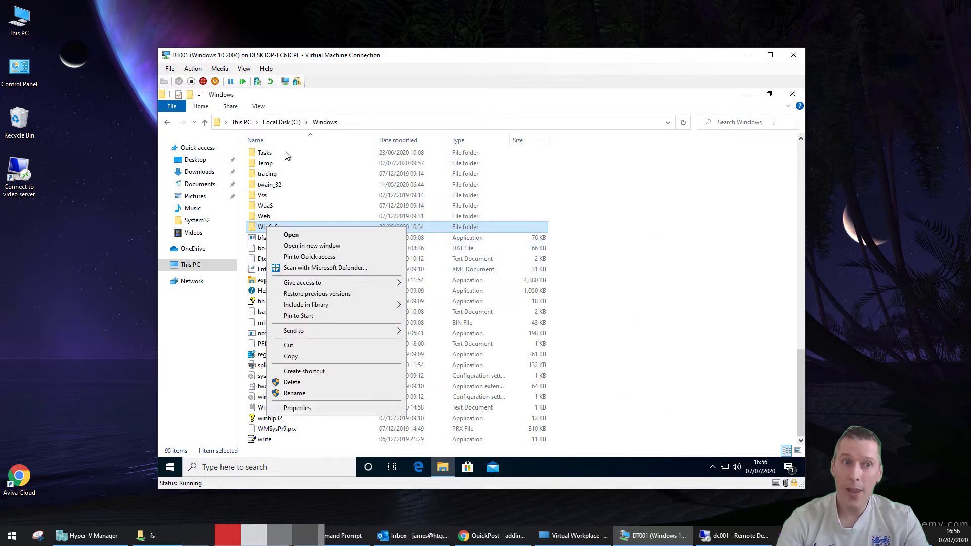
{"action": "left_click", "coordinate": [208, 107]}
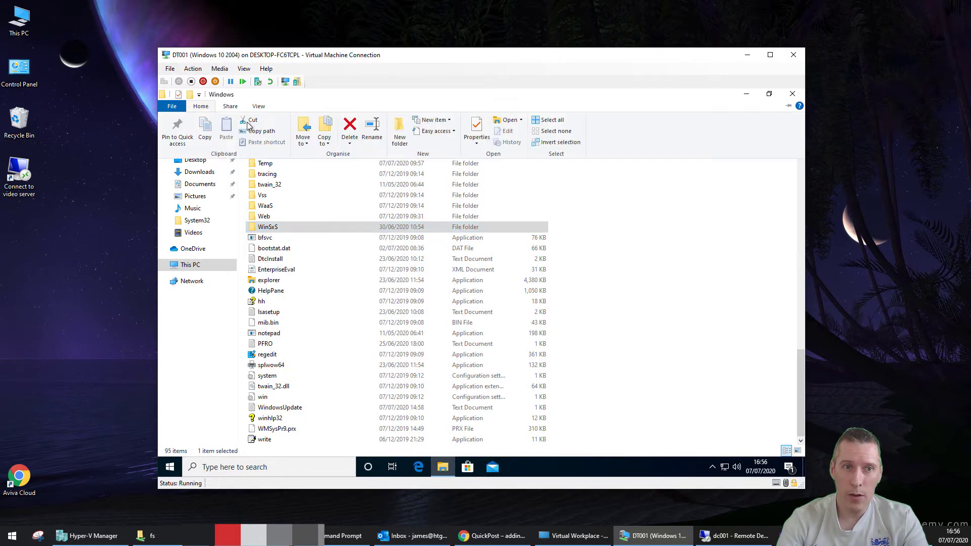
{"action": "left_click", "coordinate": [346, 144]}
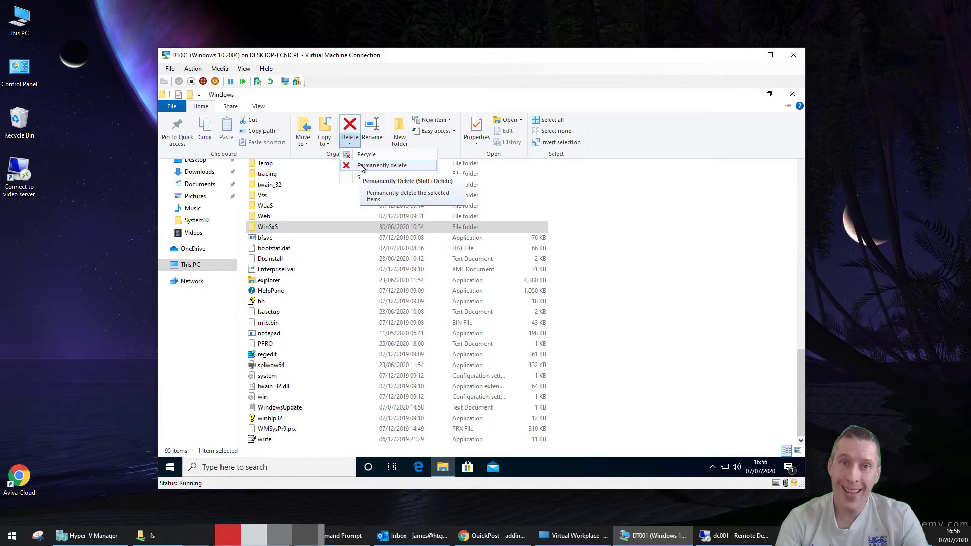
{"action": "left_click", "coordinate": [618, 282]}
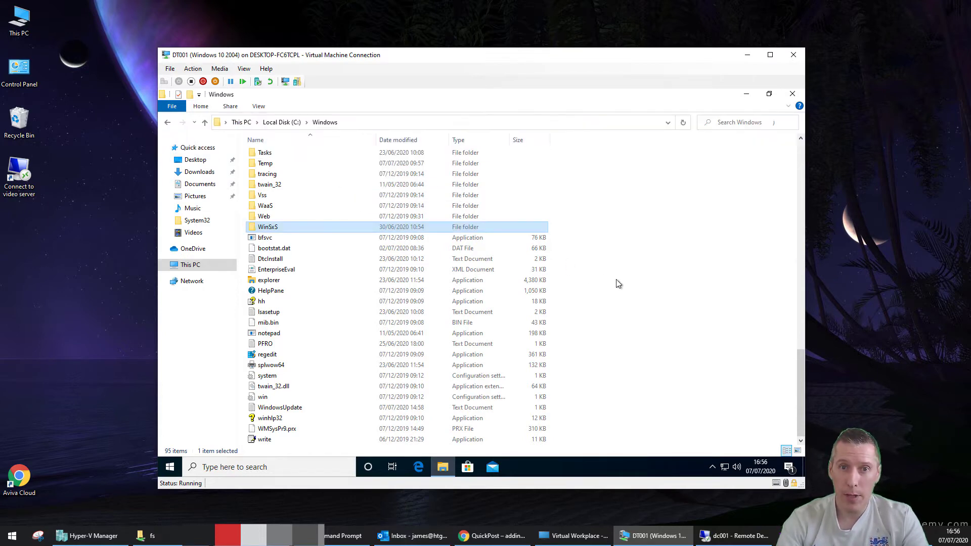
{"action": "left_click", "coordinate": [792, 95]}
Launch regedit from the Win+X Run box and approve the UAC prompt
{"action": "right_click", "coordinate": [170, 466]}
{"action": "left_click", "coordinate": [213, 426]}
{"action": "key", "text": "Return"}
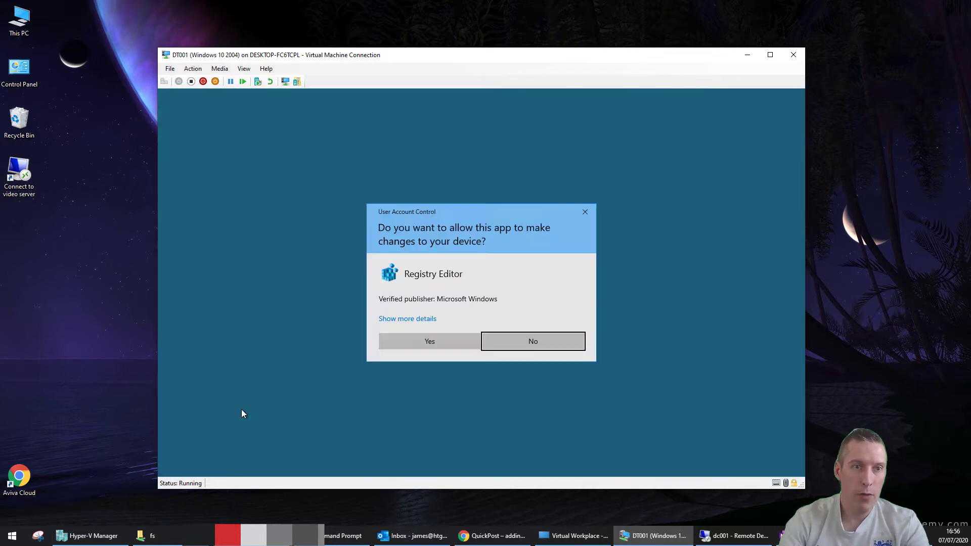
{"action": "left_click", "coordinate": [411, 341]}
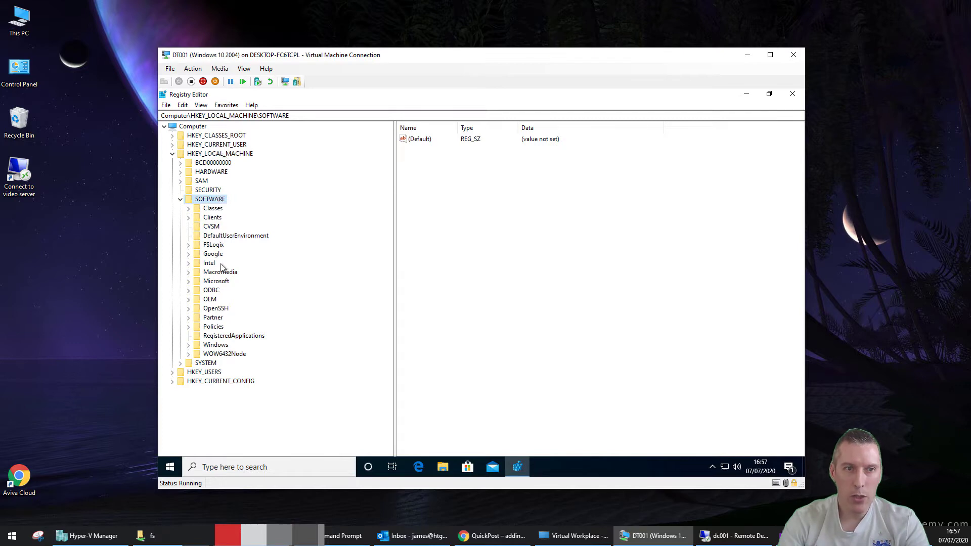
Expand SOFTWARE\Microsoft\Windows\CurrentVersion\Explorer\CommandStore in the key tree
{"action": "double_click", "coordinate": [223, 281]}
{"action": "scroll", "coordinate": [226, 301], "scroll_direction": "down", "scroll_amount": 15}
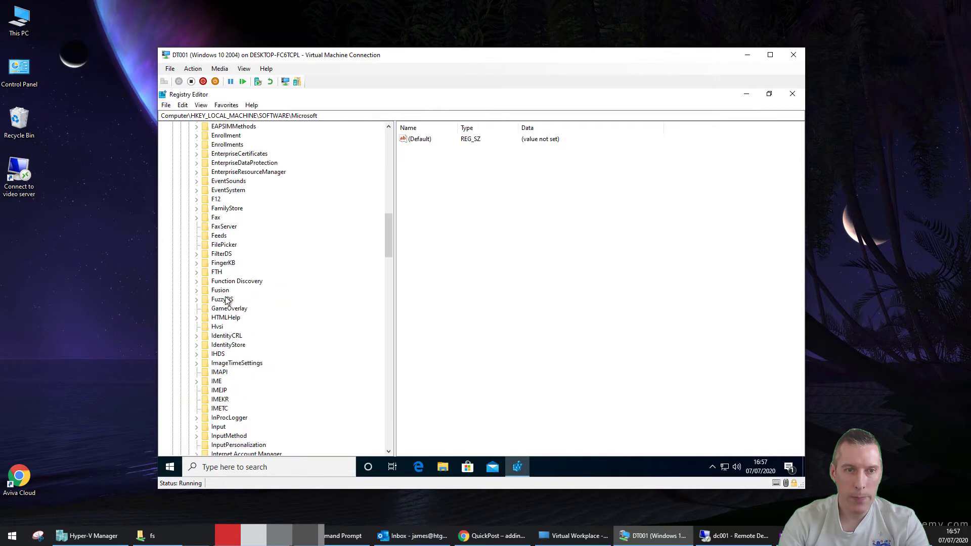
{"action": "scroll", "coordinate": [226, 301], "scroll_direction": "down", "scroll_amount": 20}
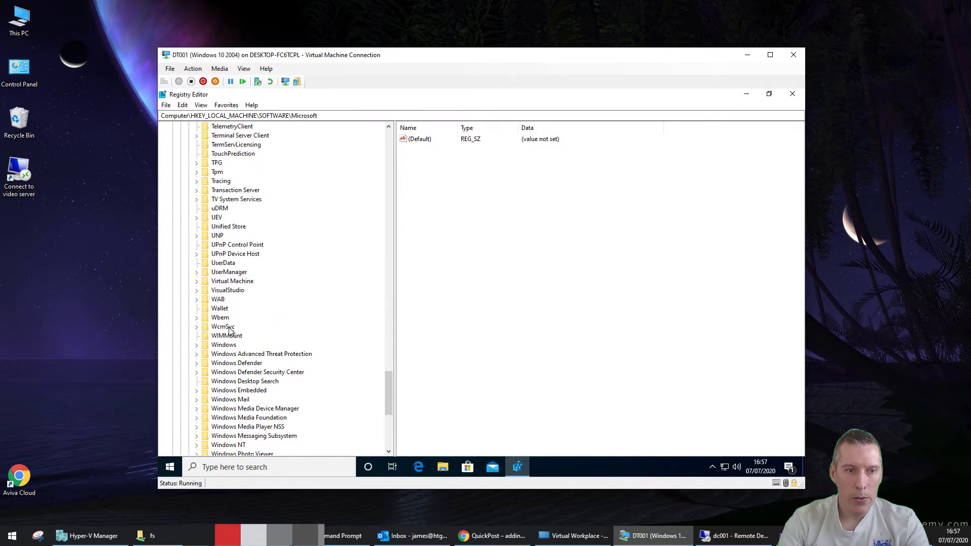
{"action": "double_click", "coordinate": [224, 345]}
{"action": "left_click", "coordinate": [240, 300]}
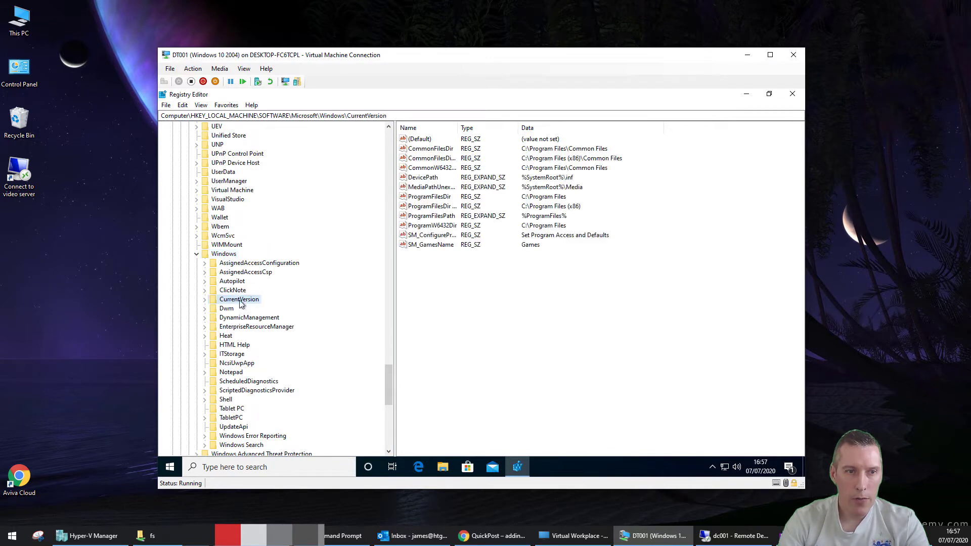
{"action": "double_click", "coordinate": [240, 299]}
{"action": "scroll", "coordinate": [243, 288], "scroll_direction": "down", "scroll_amount": 9}
{"action": "double_click", "coordinate": [241, 291]}
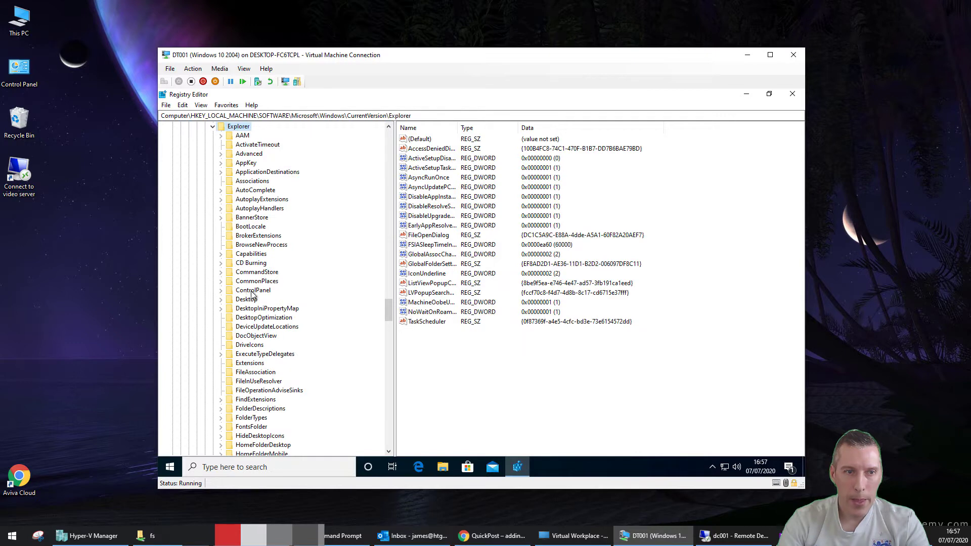
{"action": "double_click", "coordinate": [261, 272]}
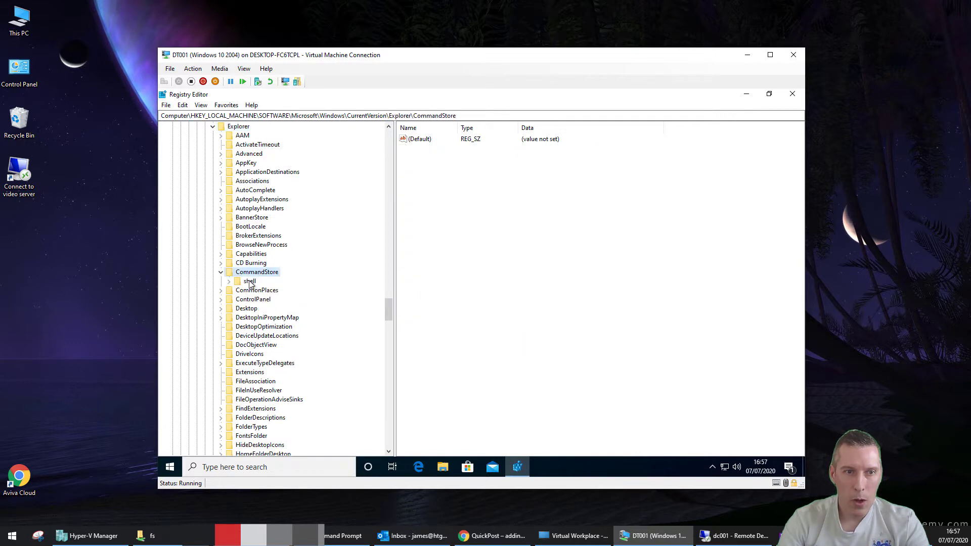
Expand CommandStore\shell and inspect Windows.runasuser, Windows.RibbonPermissionsDialog and Windows.PermanentDelete values
{"action": "double_click", "coordinate": [250, 281]}
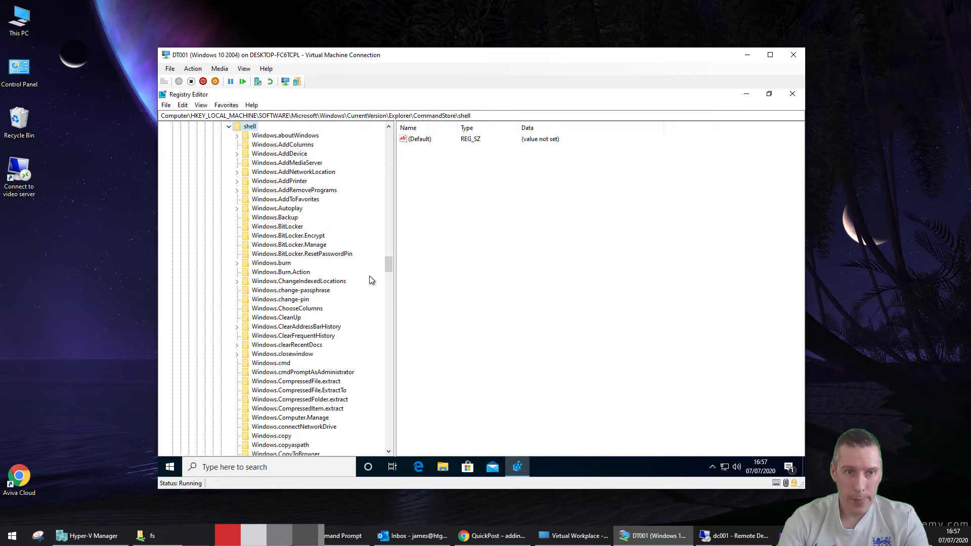
{"action": "left_click_drag", "start_coordinate": [387, 265], "coordinate": [385, 324]}
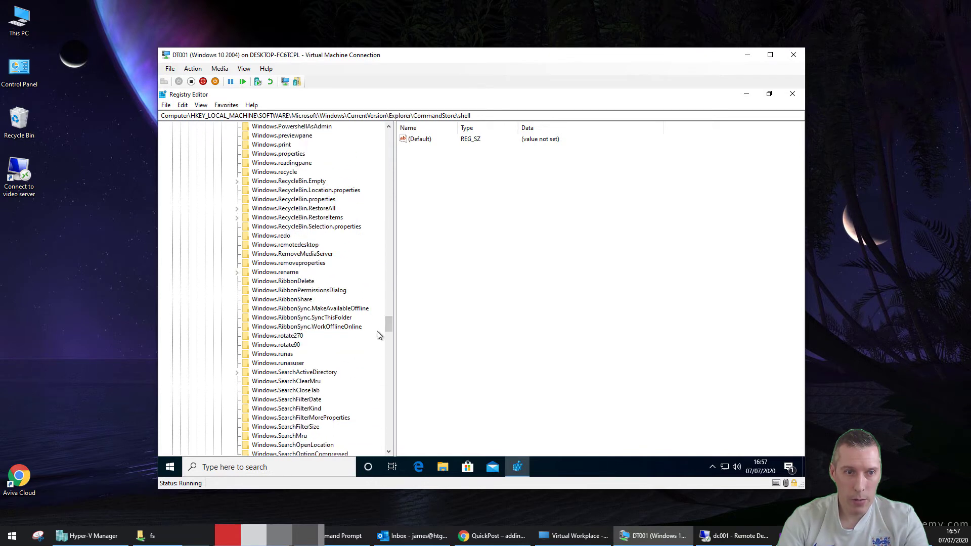
{"action": "left_click", "coordinate": [284, 364]}
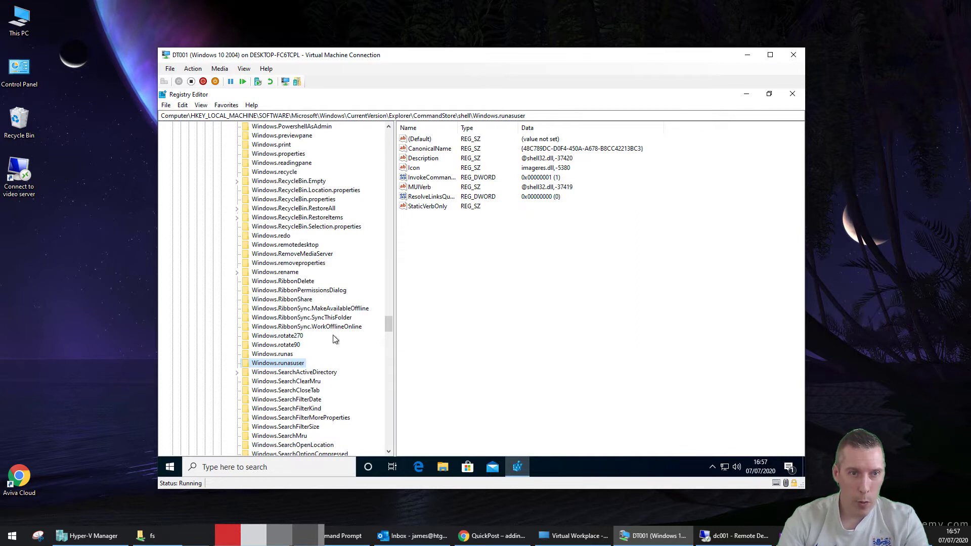
{"action": "left_click", "coordinate": [321, 291]}
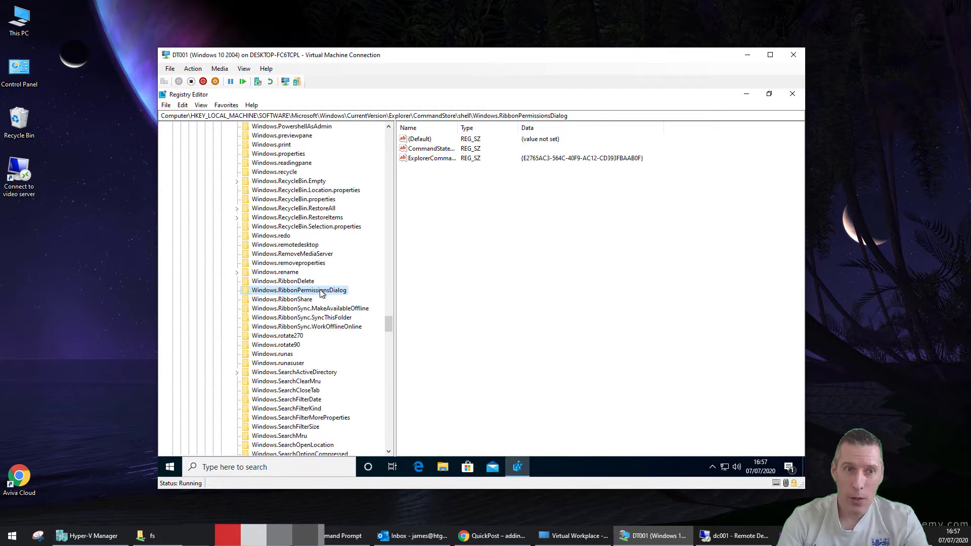
{"action": "scroll", "coordinate": [322, 295], "scroll_direction": "up", "scroll_amount": 3}
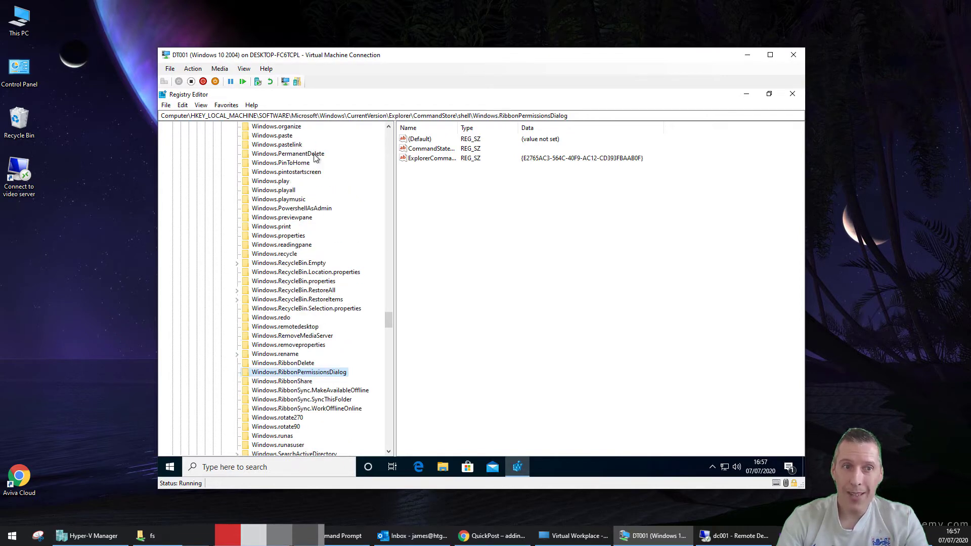
{"action": "left_click", "coordinate": [277, 154]}
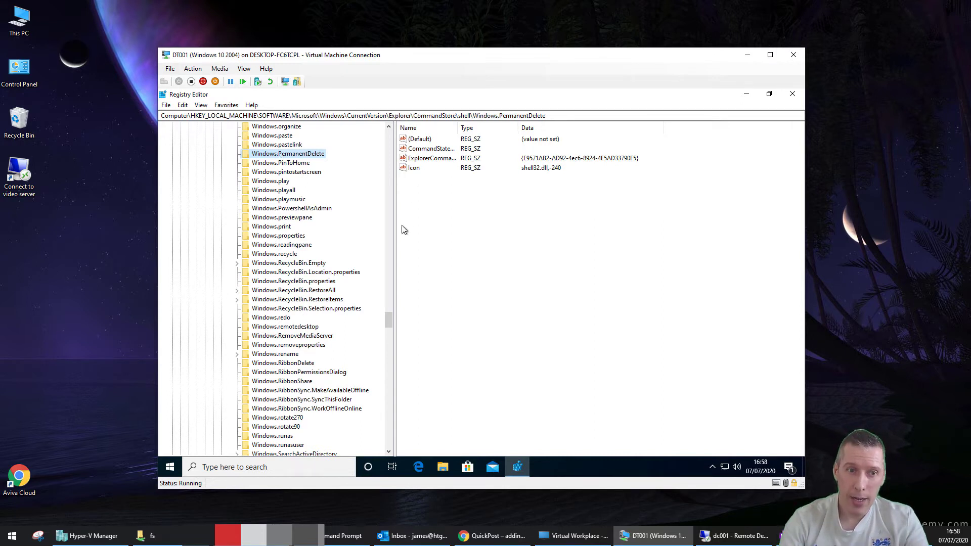
{"action": "left_click_drag", "start_coordinate": [388, 313], "coordinate": [385, 127]}
Collapse HKEY_LOCAL_MACHINE, then expand and collapse HKEY_CLASSES_ROOT
{"action": "double_click", "coordinate": [216, 156]}
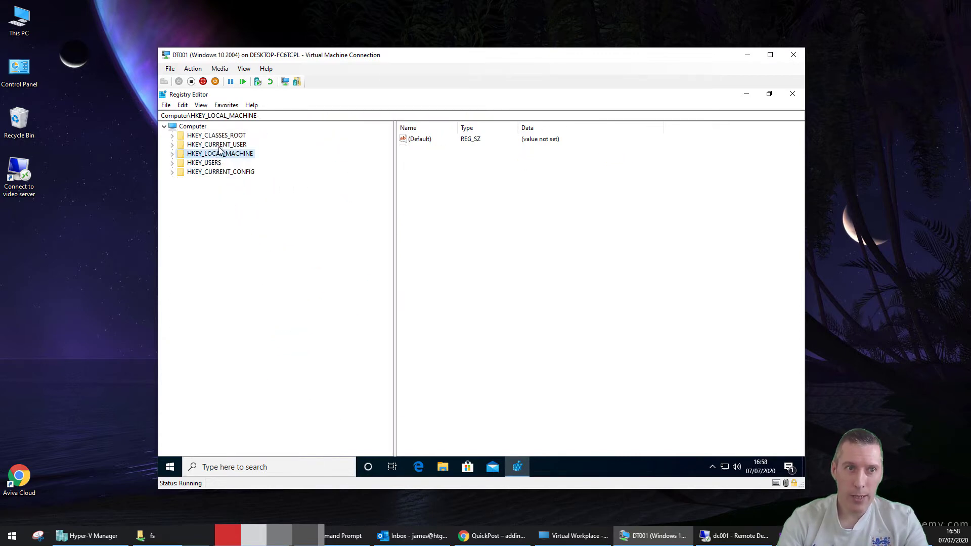
{"action": "left_click", "coordinate": [219, 136]}
{"action": "double_click", "coordinate": [219, 135]}
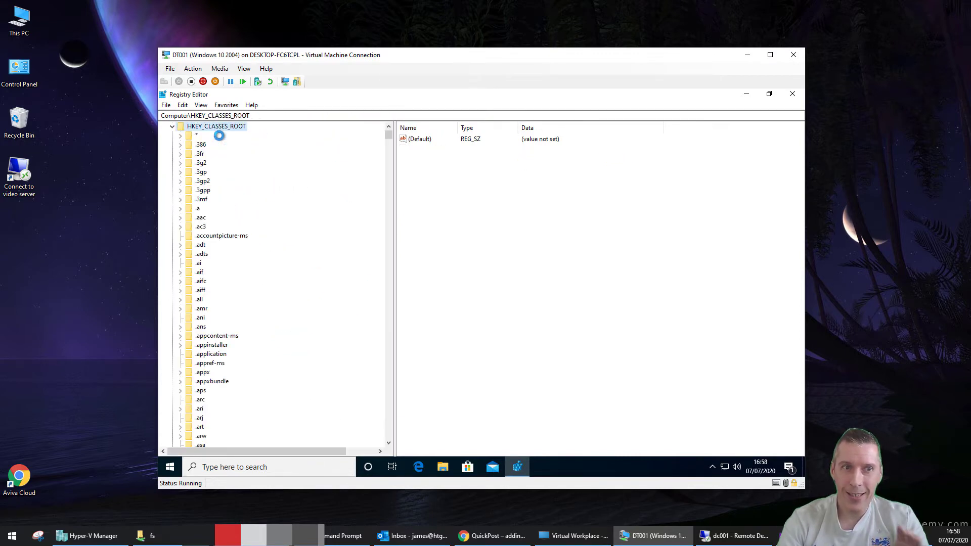
{"action": "left_click", "coordinate": [172, 127]}
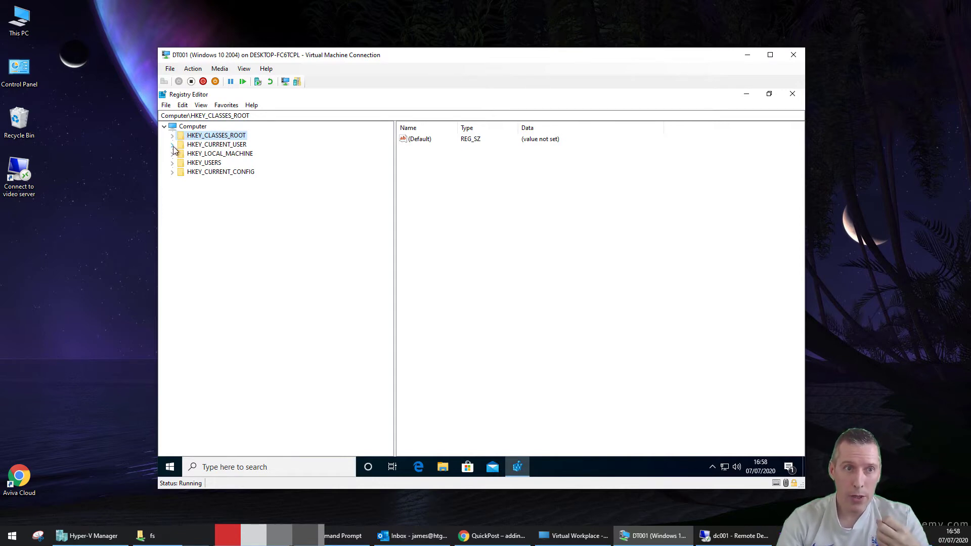
Browse HKEY_CURRENT_USER\SOFTWARE\Classes, then collapse the branch back to the root hives
{"action": "left_click", "coordinate": [172, 145]}
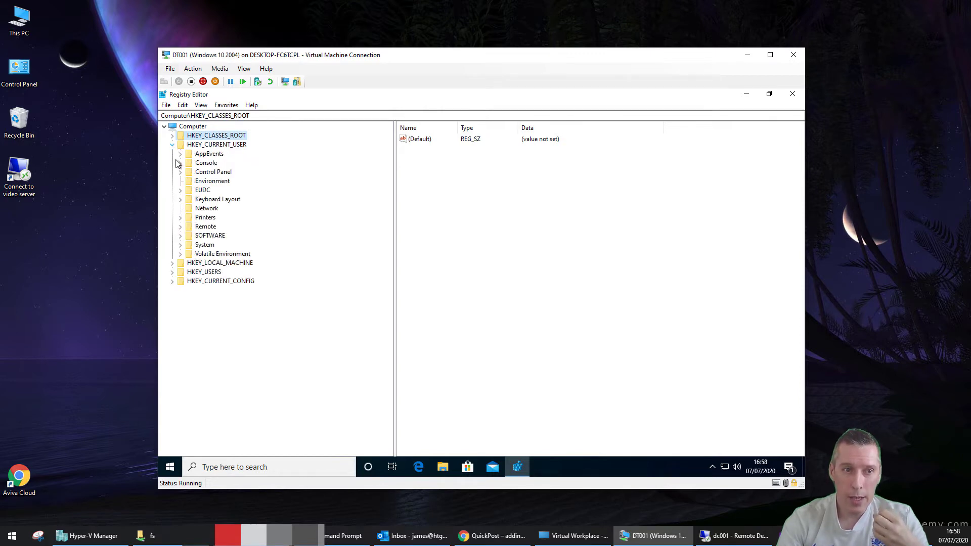
{"action": "left_click", "coordinate": [180, 236]}
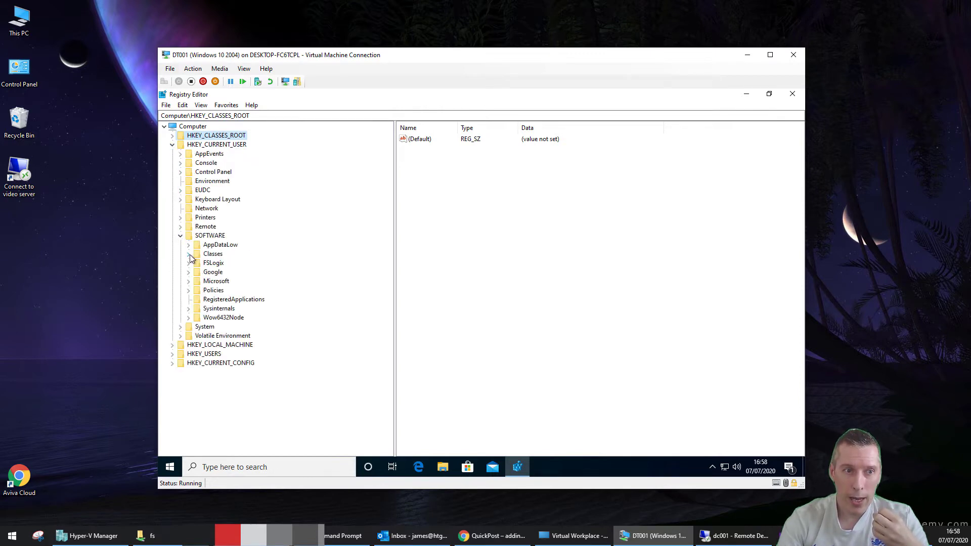
{"action": "left_click", "coordinate": [188, 253]}
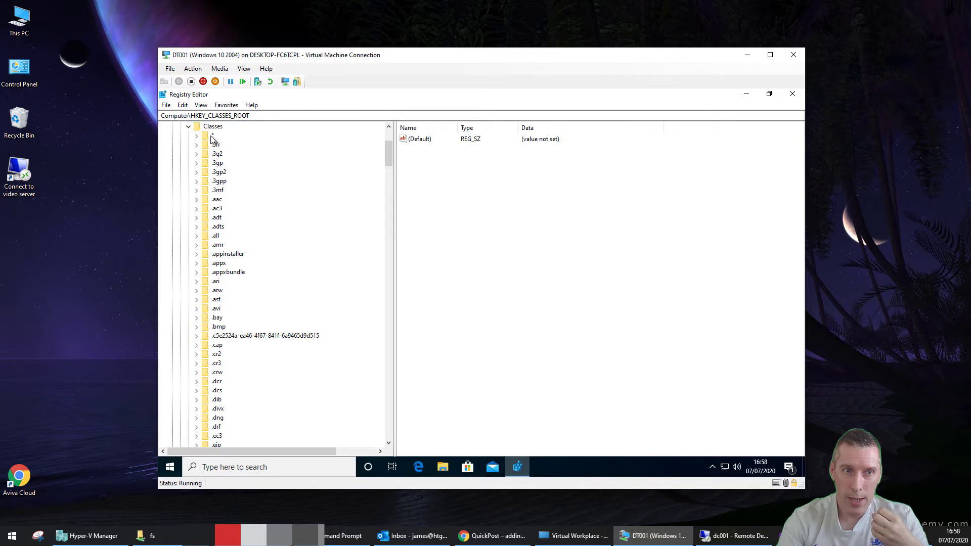
{"action": "left_click", "coordinate": [189, 127]}
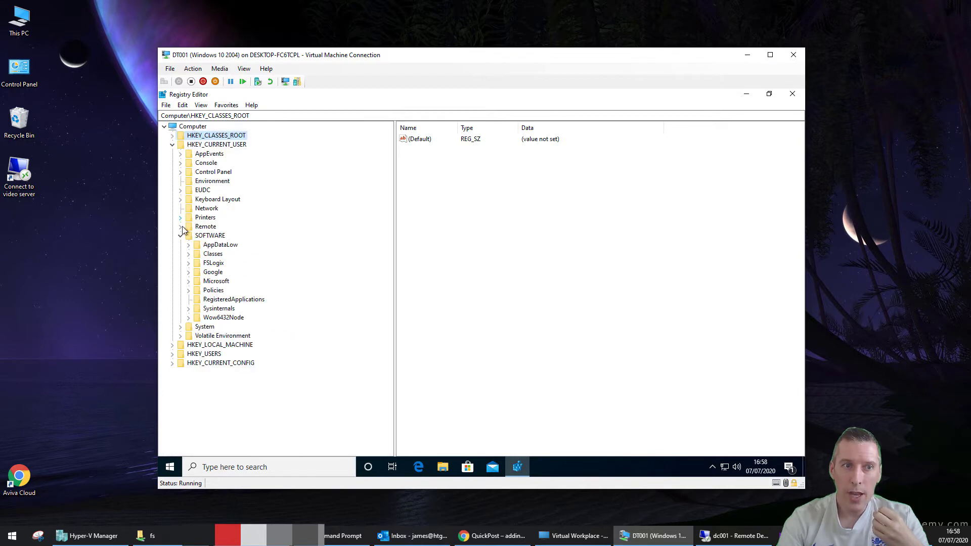
{"action": "left_click", "coordinate": [181, 236]}
{"action": "left_click", "coordinate": [172, 145]}
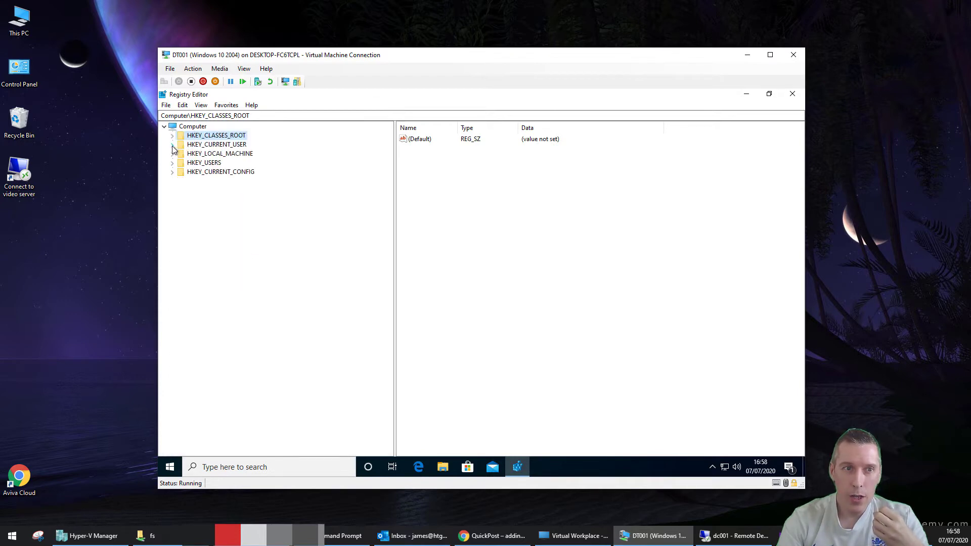
Expand HKEY_LOCAL_MACHINE, collapse Microsoft, and expand SOFTWARE\Classes
{"action": "left_click", "coordinate": [172, 154]}
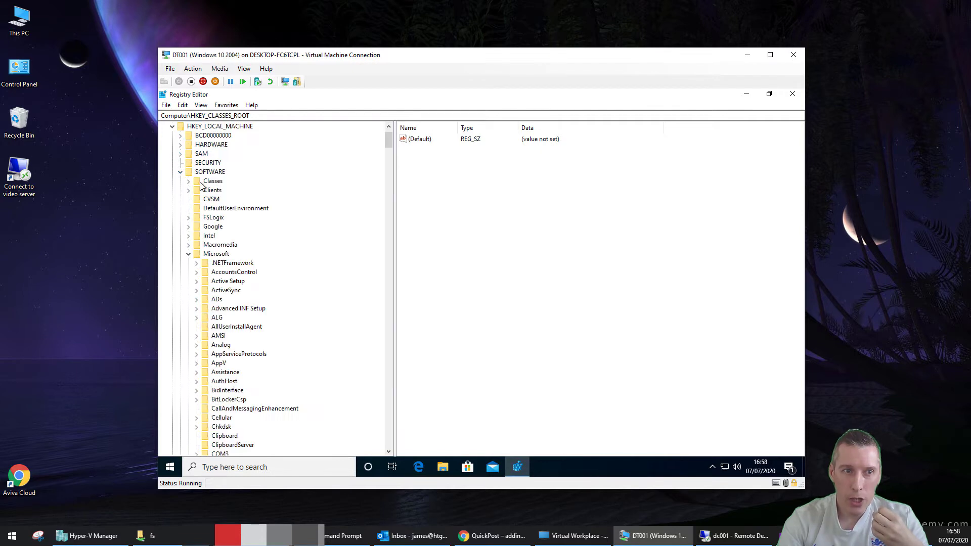
{"action": "left_click", "coordinate": [189, 253]}
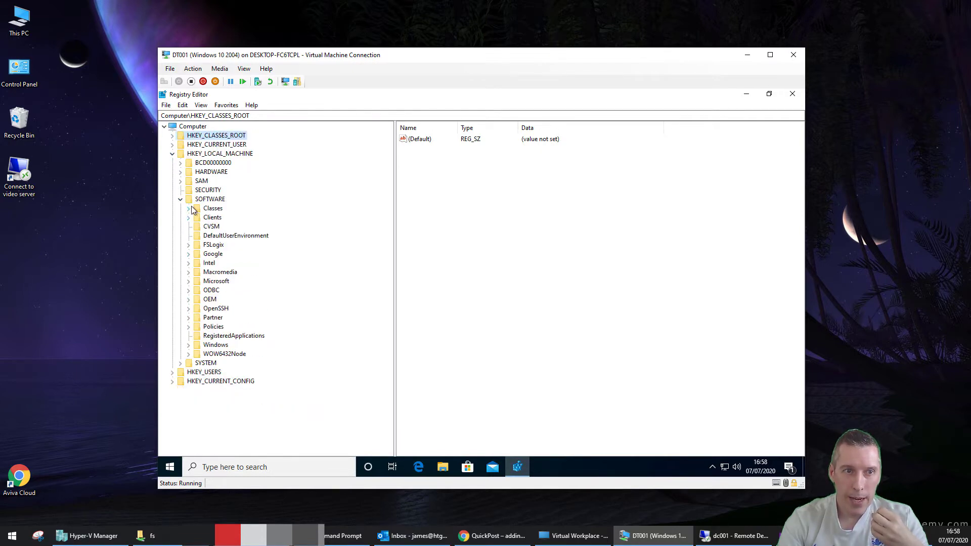
{"action": "left_click", "coordinate": [188, 208]}
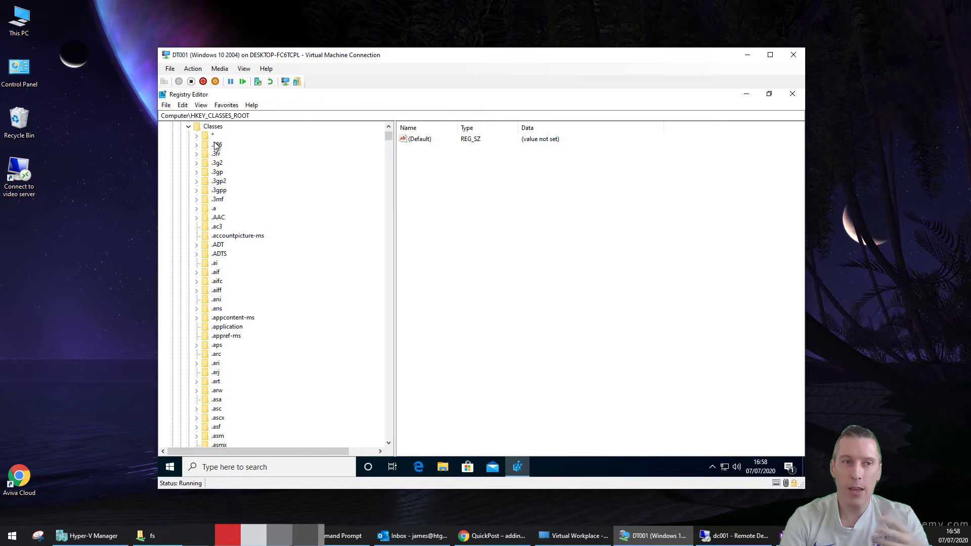
Browse the * and .ac3 keys, jump via 'directdraw', and view Directory's File Folder values
{"action": "left_click", "coordinate": [213, 127]}
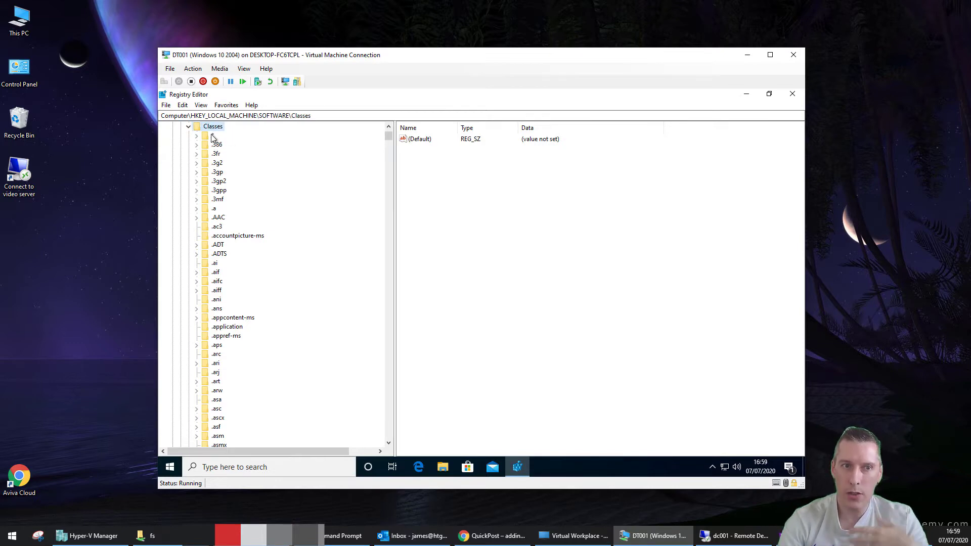
{"action": "left_click", "coordinate": [212, 136]}
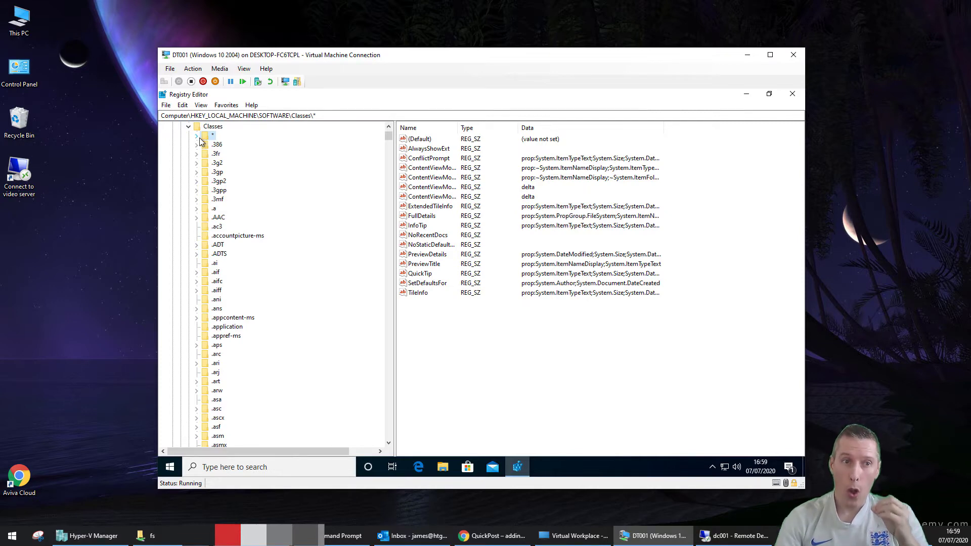
{"action": "left_click", "coordinate": [218, 226]}
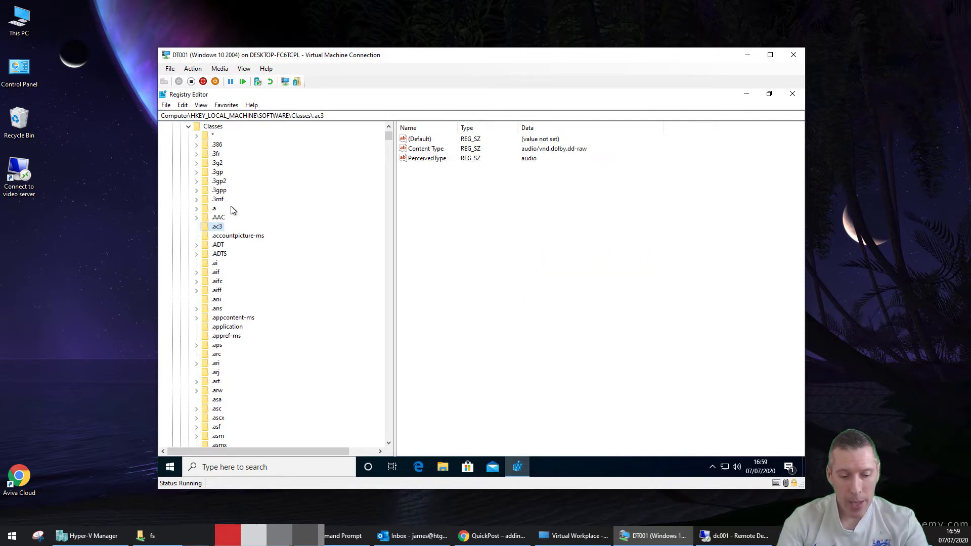
{"action": "type", "text": "directdraw"}
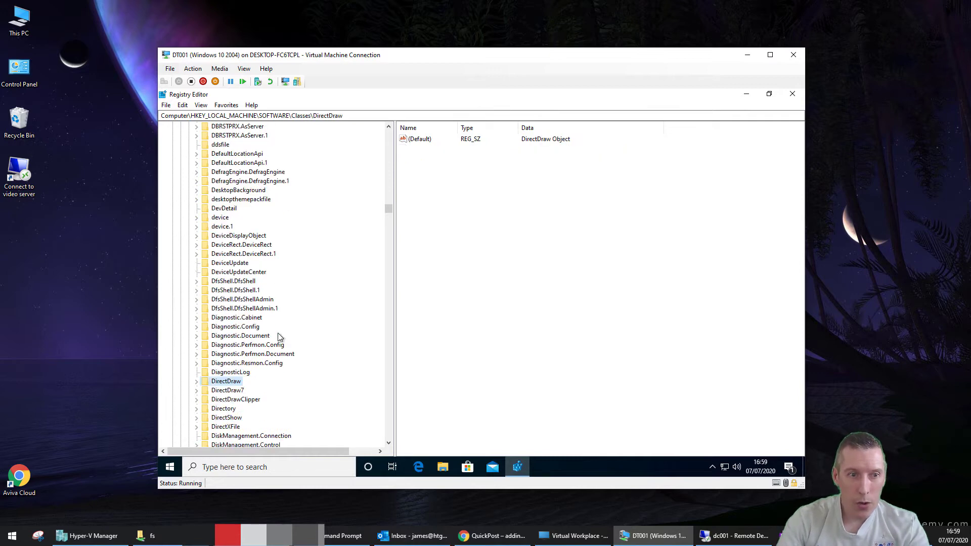
{"action": "scroll", "coordinate": [279, 338], "scroll_direction": "down", "scroll_amount": 2}
{"action": "left_click", "coordinate": [222, 355]}
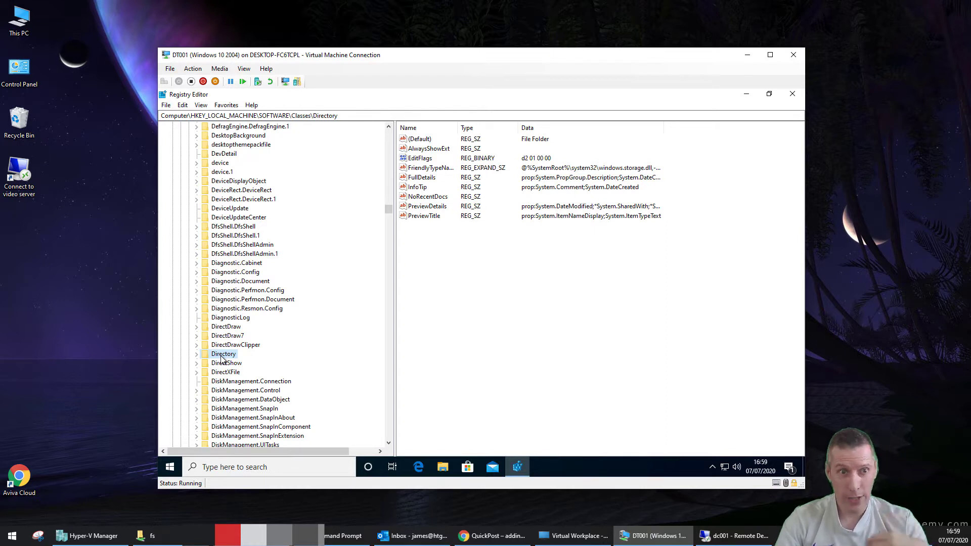
Jump to AllFilesystemObjects with 'all' and expand it to show its shell and shellex subkeys
{"action": "left_click", "coordinate": [220, 300]}
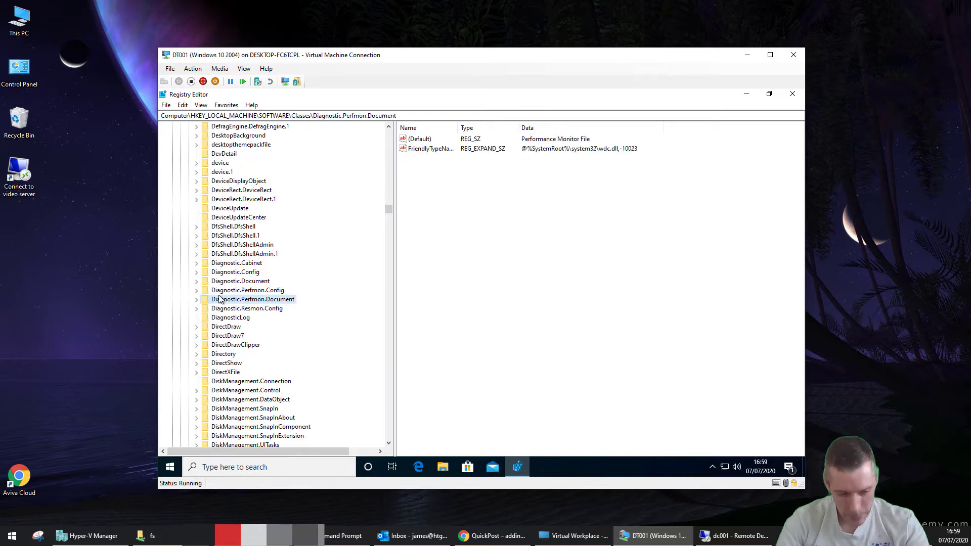
{"action": "type", "text": "all"}
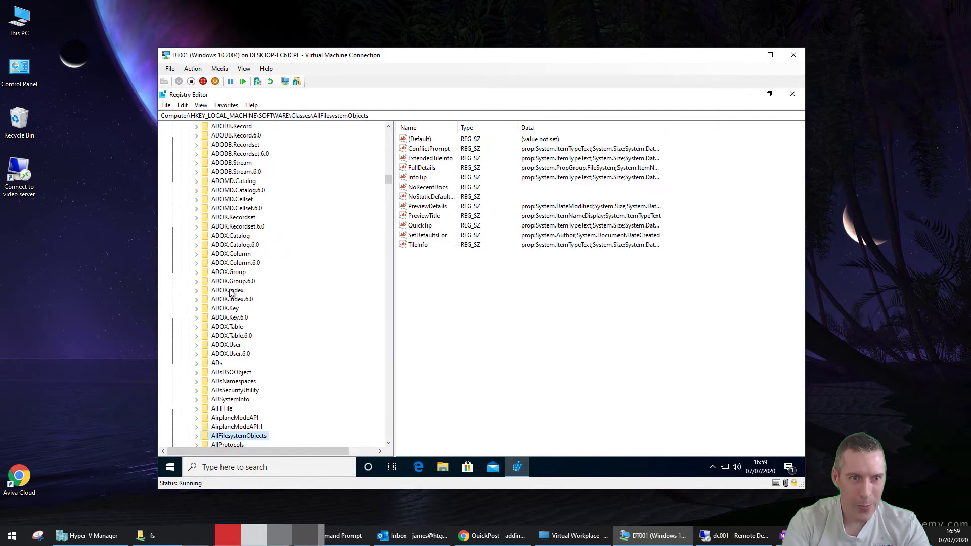
{"action": "scroll", "coordinate": [244, 375], "scroll_direction": "down", "scroll_amount": 4}
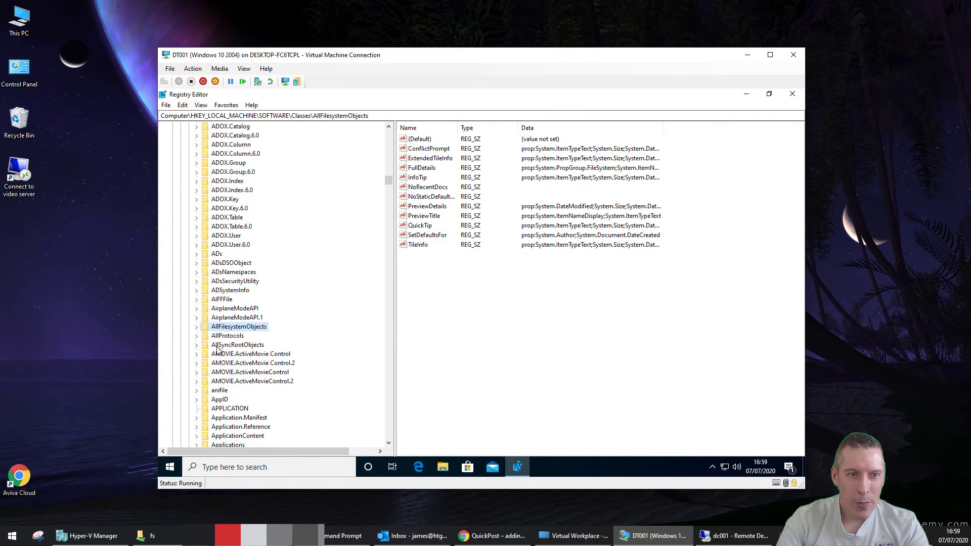
{"action": "left_click", "coordinate": [198, 329]}
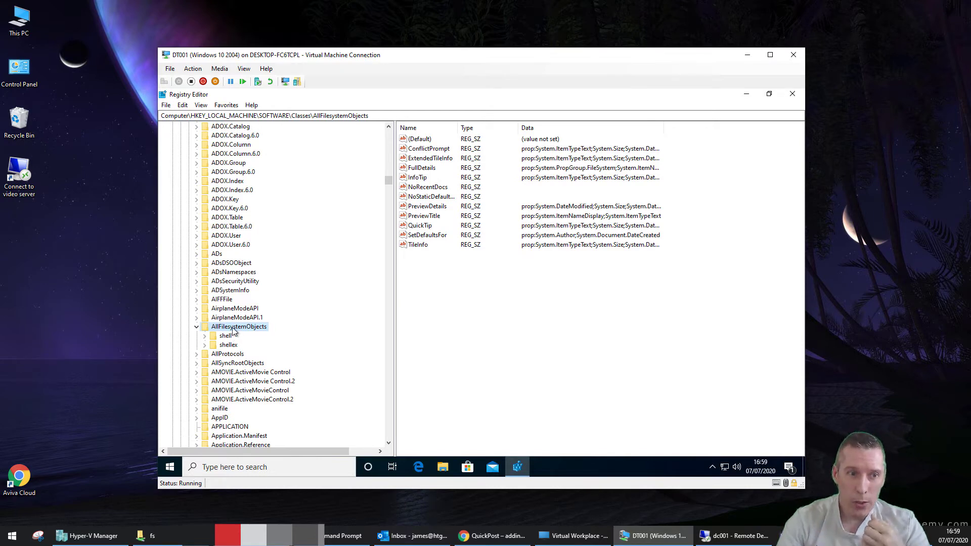
Scroll back up and view the .ADTS, .ani and .ans extension keys' values
{"action": "left_click_drag", "start_coordinate": [389, 181], "coordinate": [391, 132]}
{"action": "left_click", "coordinate": [226, 173]}
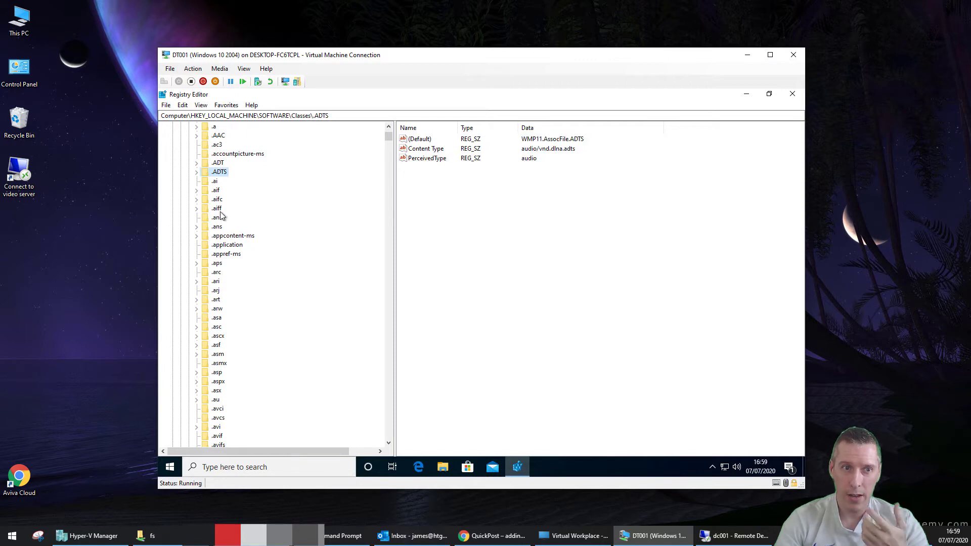
{"action": "left_click", "coordinate": [222, 219]}
{"action": "left_click", "coordinate": [224, 228]}
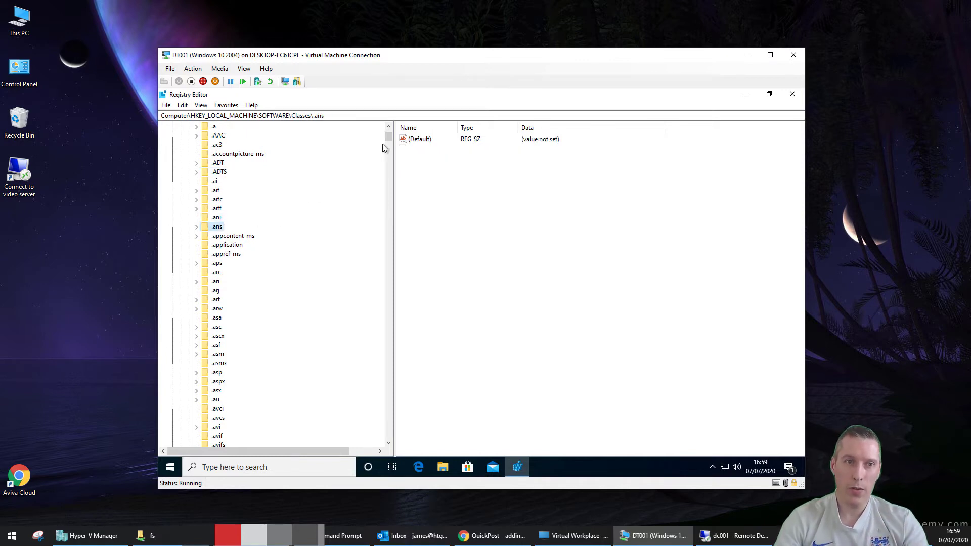
{"action": "left_click_drag", "start_coordinate": [387, 137], "coordinate": [388, 133]}
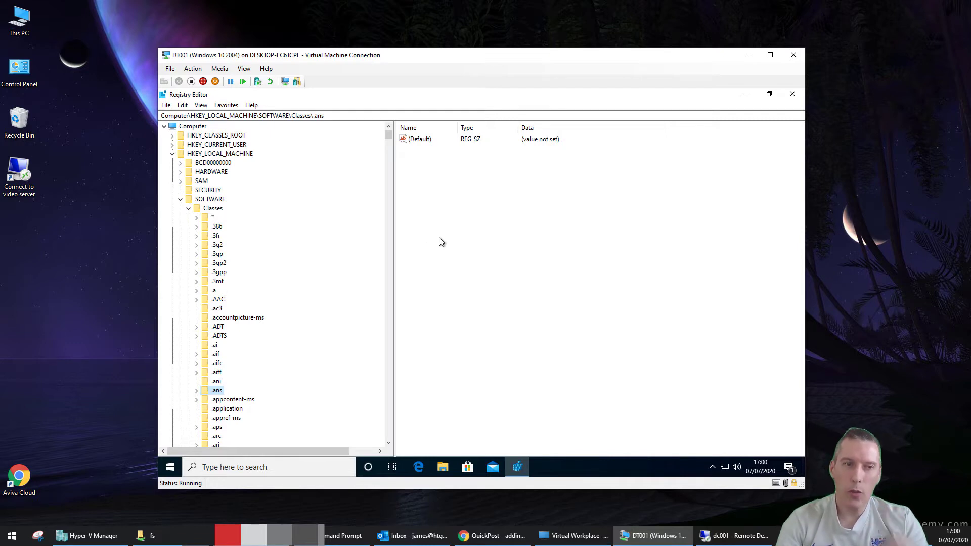
Back in the VM's Registry Editor, jump to the exefile and batfile class keys
{"action": "left_click", "coordinate": [226, 317]}
{"action": "key", "text": "alt+Tab"}
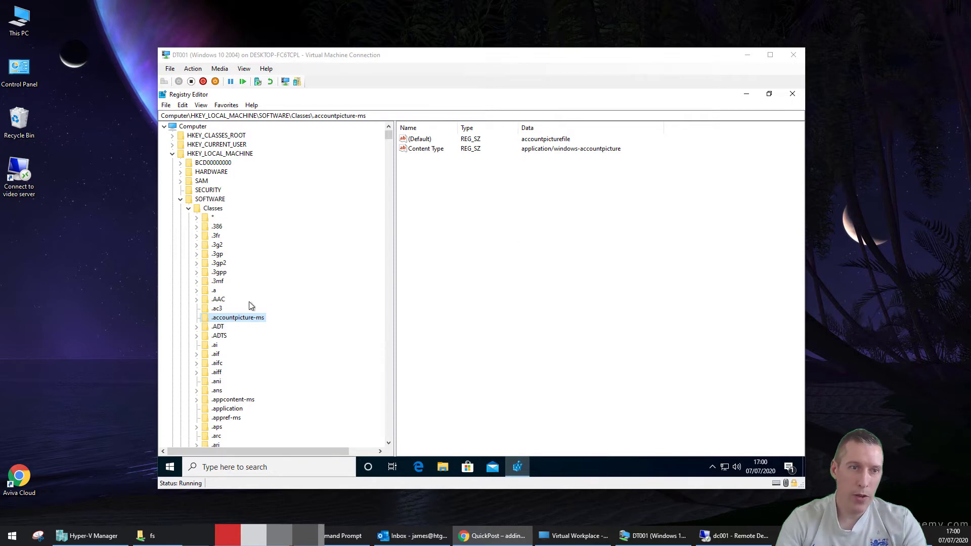
{"action": "left_click", "coordinate": [218, 408]}
{"action": "type", "text": "exefile"}
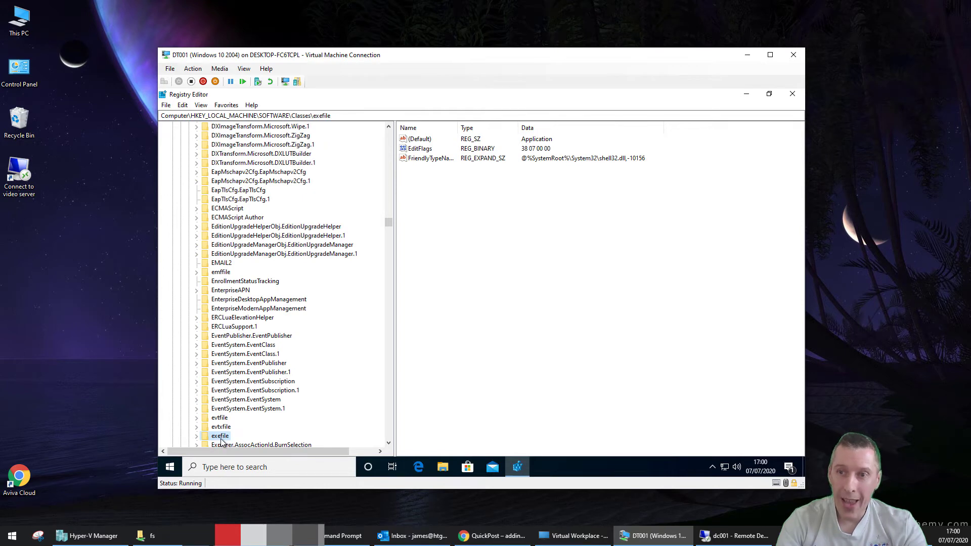
{"action": "key", "text": "BackSpace"}
{"action": "key", "text": "BackSpace"}
{"action": "key", "text": "BackSpace"}
{"action": "key", "text": "BackSpace"}
{"action": "key", "text": "BackSpace"}
{"action": "key", "text": "BackSpace"}
{"action": "key", "text": "BackSpace"}
{"action": "type", "text": "batfile"}
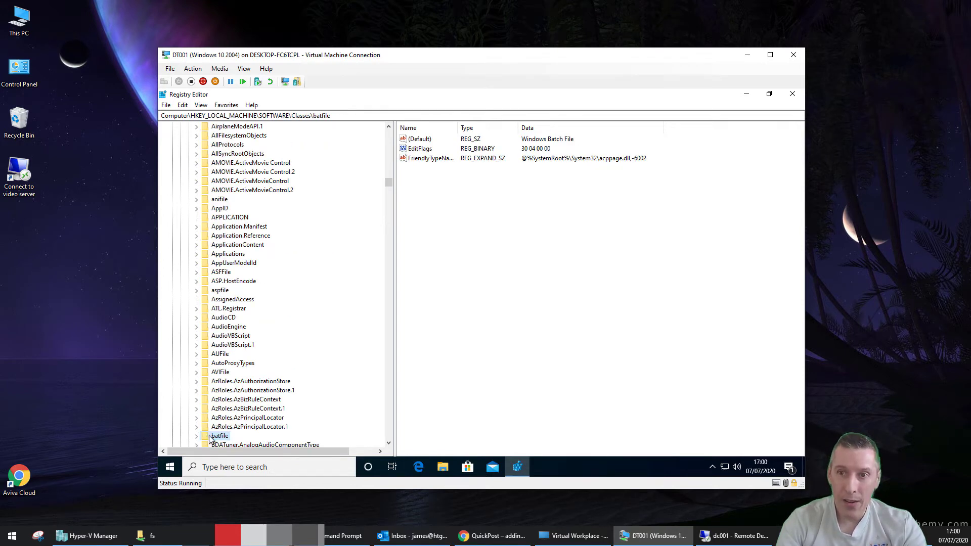
Jump through cmdfile and Msi.Package to mscfile, showing its Microsoft Common Console Document value
{"action": "left_click", "coordinate": [223, 419]}
{"action": "type", "text": "cm"}
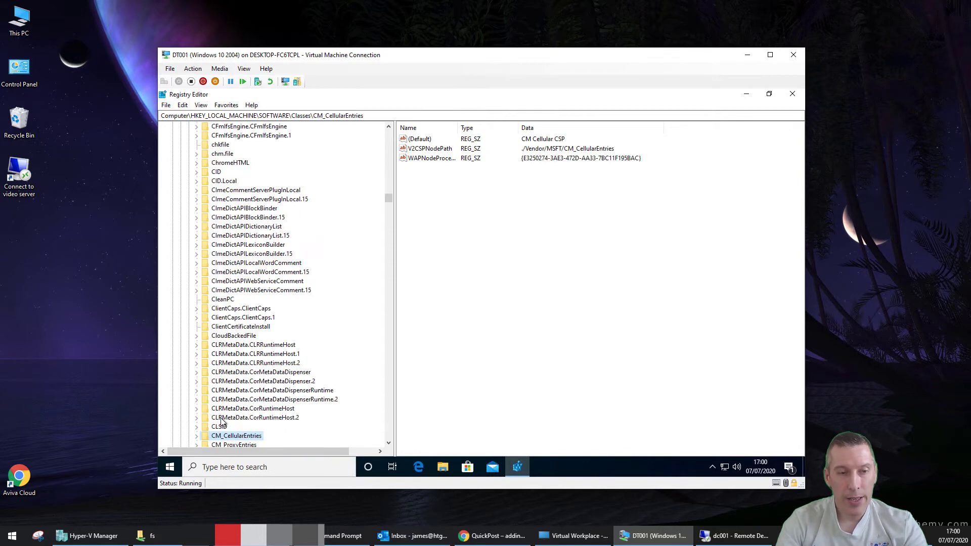
{"action": "type", "text": "d"}
{"action": "scroll", "coordinate": [230, 402], "scroll_direction": "down", "scroll_amount": 2}
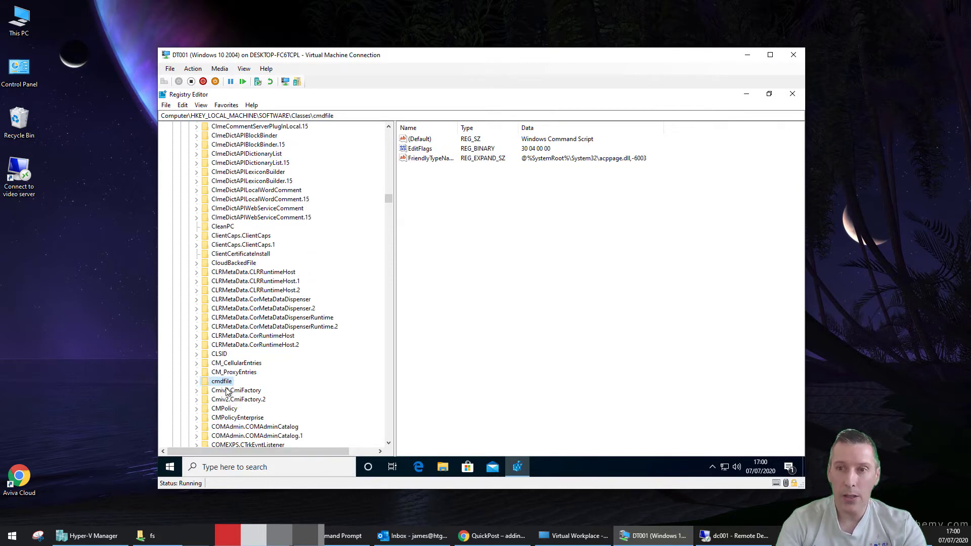
{"action": "left_click", "coordinate": [229, 408]}
{"action": "type", "text": "m"}
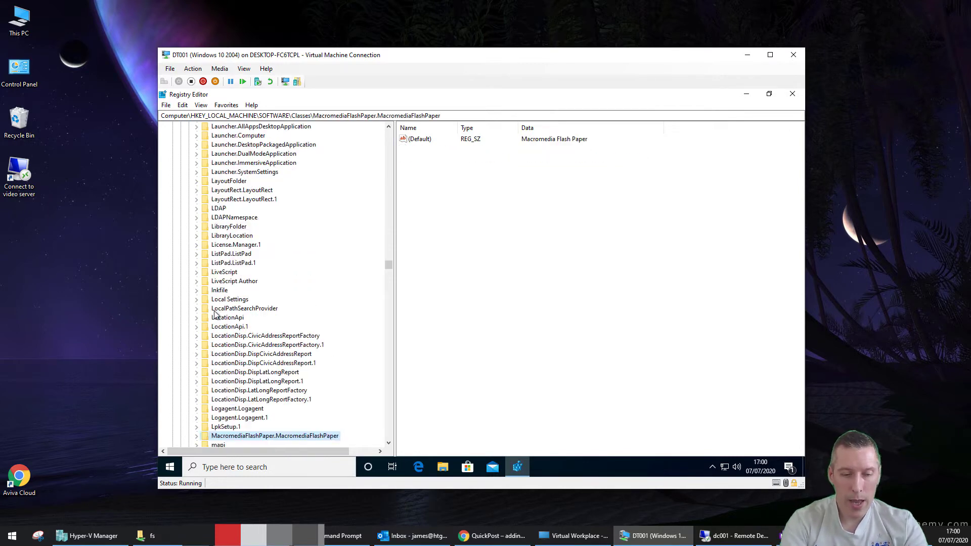
{"action": "type", "text": "si.Packag"}
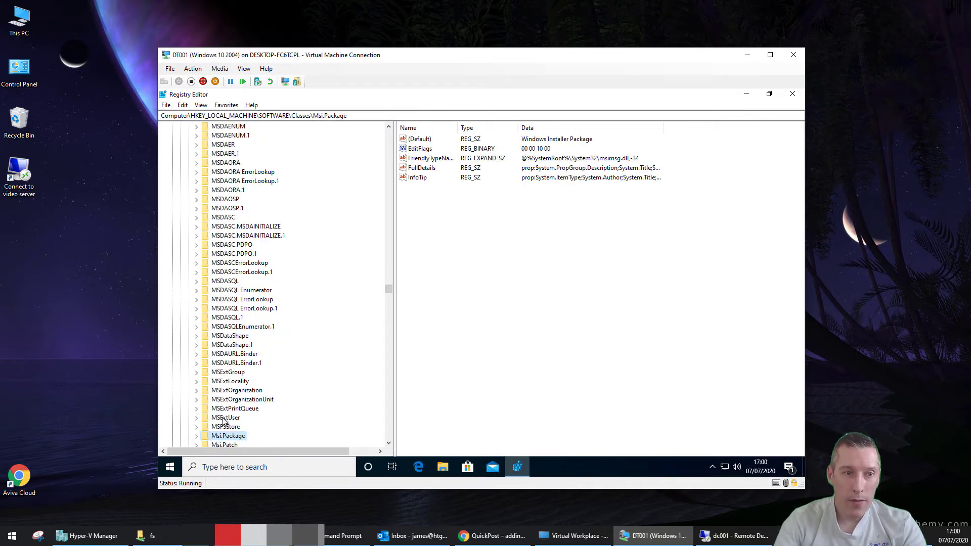
{"action": "left_click", "coordinate": [226, 381]}
{"action": "type", "text": "mscfil"}
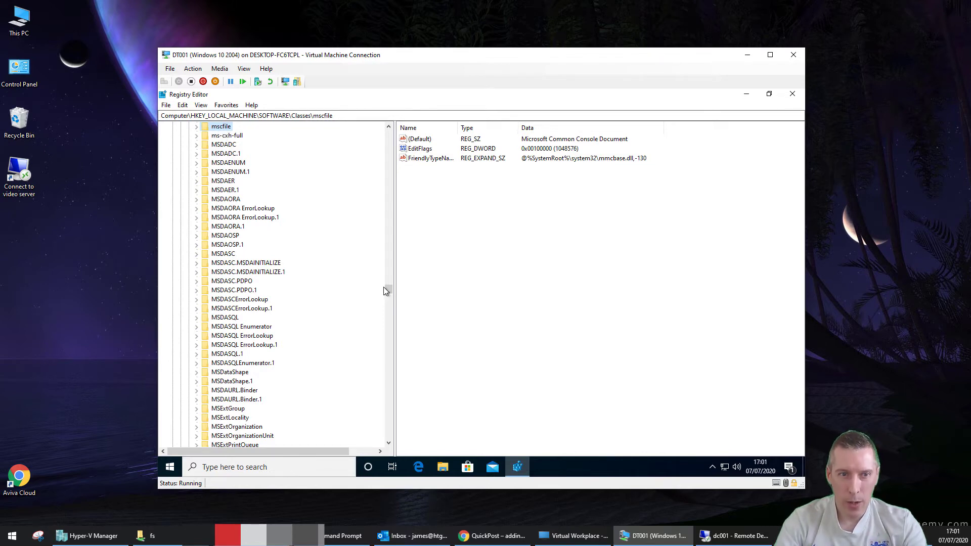
Collapse Classes and expand SOFTWARE\Microsoft down to the Explorer key
{"action": "left_click_drag", "start_coordinate": [387, 289], "coordinate": [333, 174]}
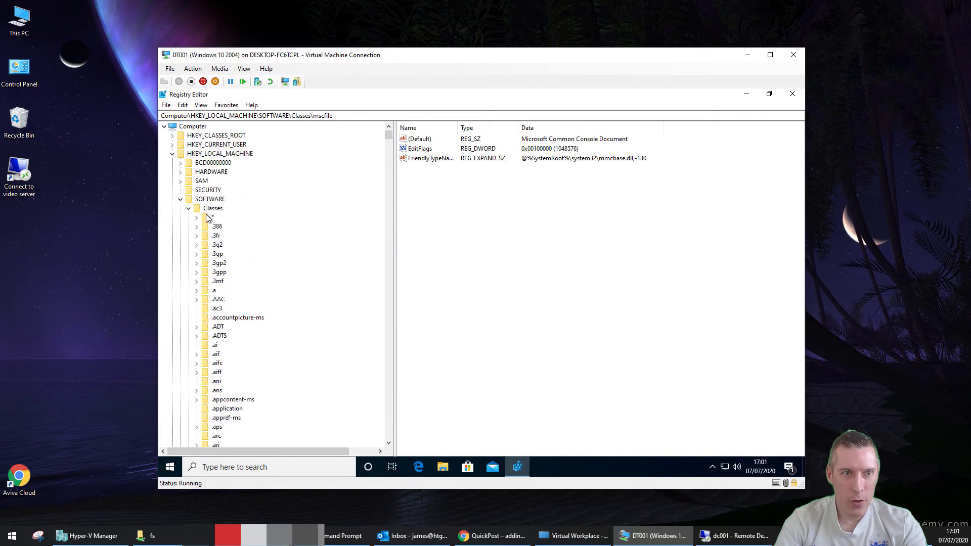
{"action": "double_click", "coordinate": [210, 210]}
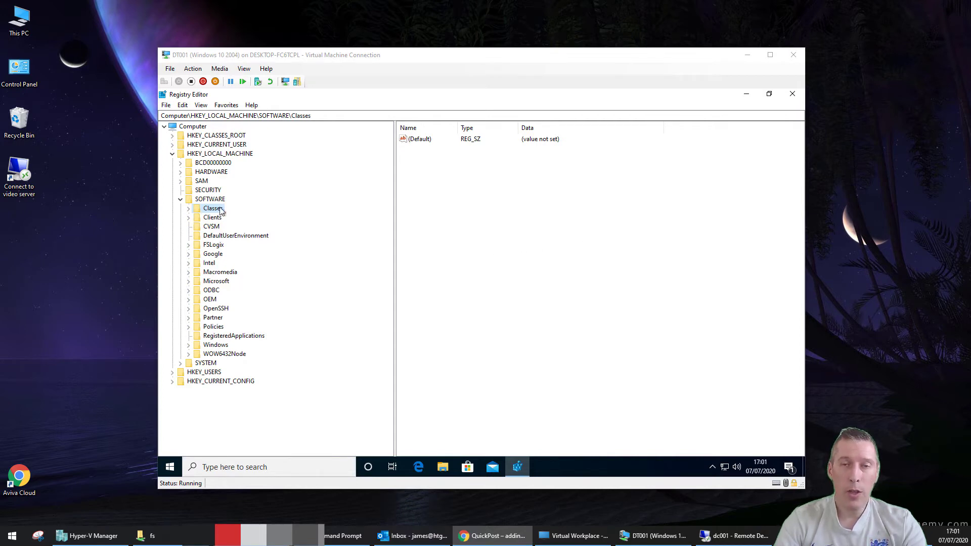
{"action": "double_click", "coordinate": [215, 281]}
{"action": "scroll", "coordinate": [215, 286], "scroll_direction": "down", "scroll_amount": 10}
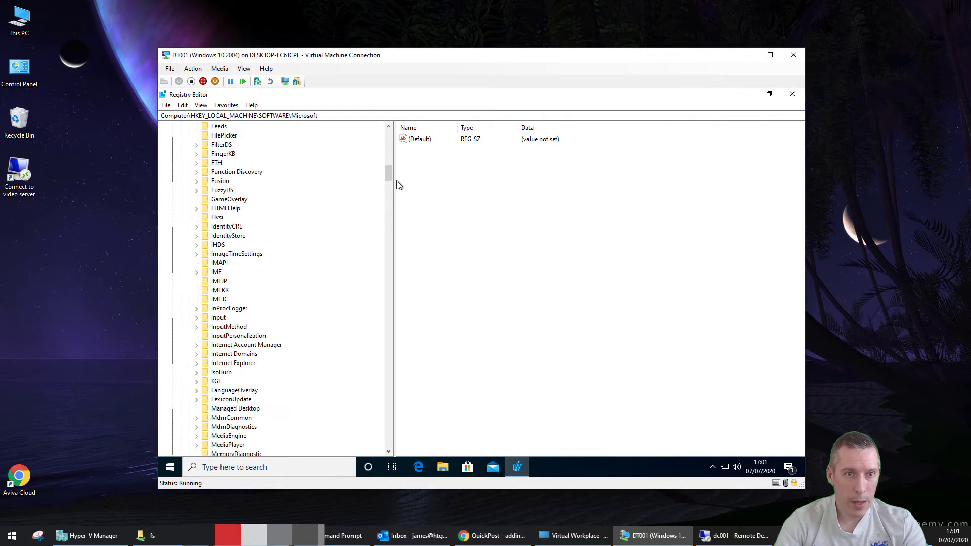
{"action": "left_click_drag", "start_coordinate": [397, 179], "coordinate": [387, 251]}
{"action": "scroll", "coordinate": [240, 253], "scroll_direction": "down", "scroll_amount": 3}
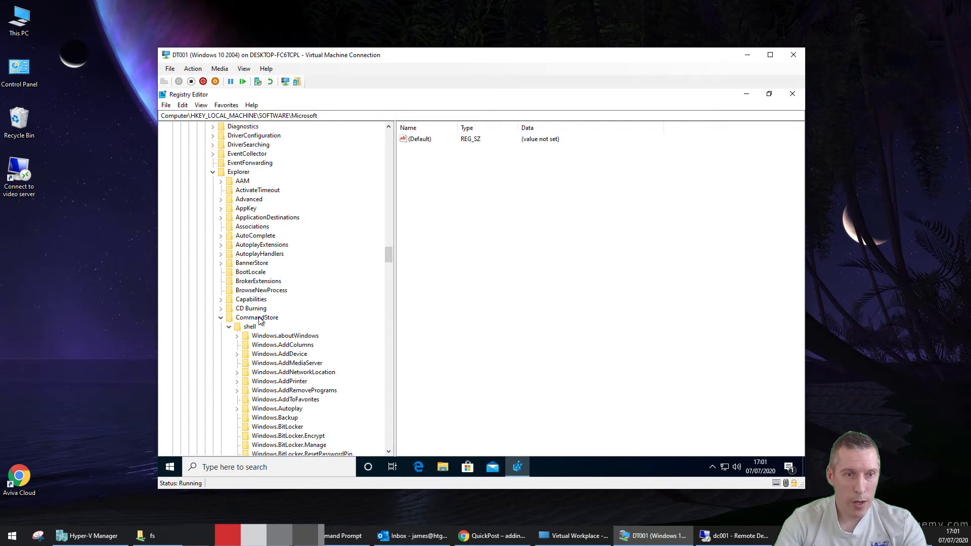
Open CommandStore\shell and select Windows.runasuser to list its CanonicalName, Icon and MUIVerb values
{"action": "left_click", "coordinate": [260, 318]}
{"action": "left_click", "coordinate": [250, 327]}
{"action": "scroll", "coordinate": [270, 321], "scroll_direction": "down", "scroll_amount": 17}
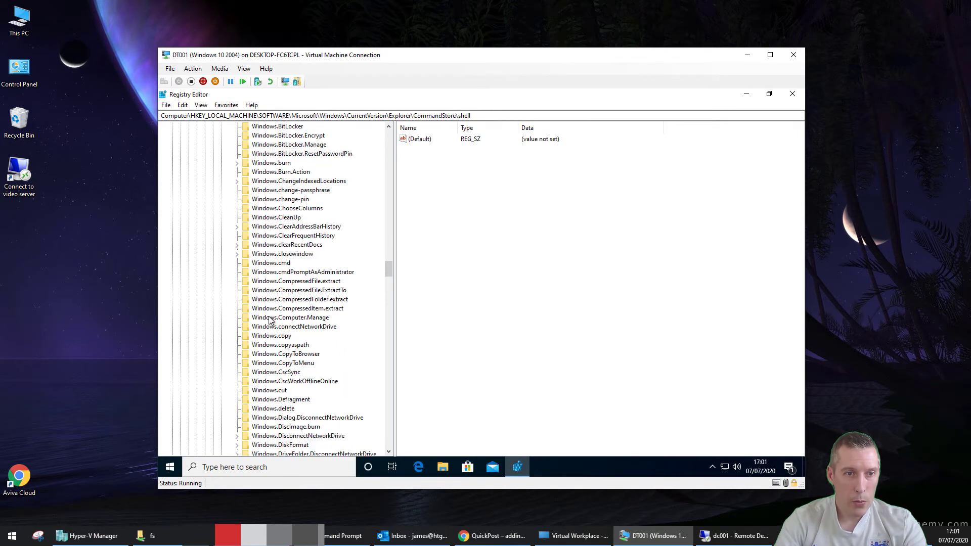
{"action": "scroll", "coordinate": [269, 321], "scroll_direction": "down", "scroll_amount": 20}
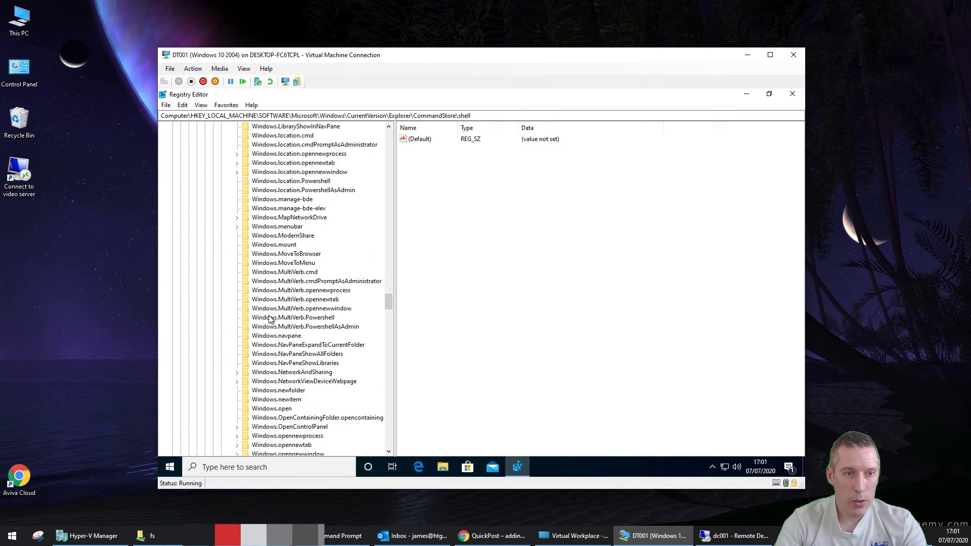
{"action": "scroll", "coordinate": [270, 319], "scroll_direction": "down", "scroll_amount": 8}
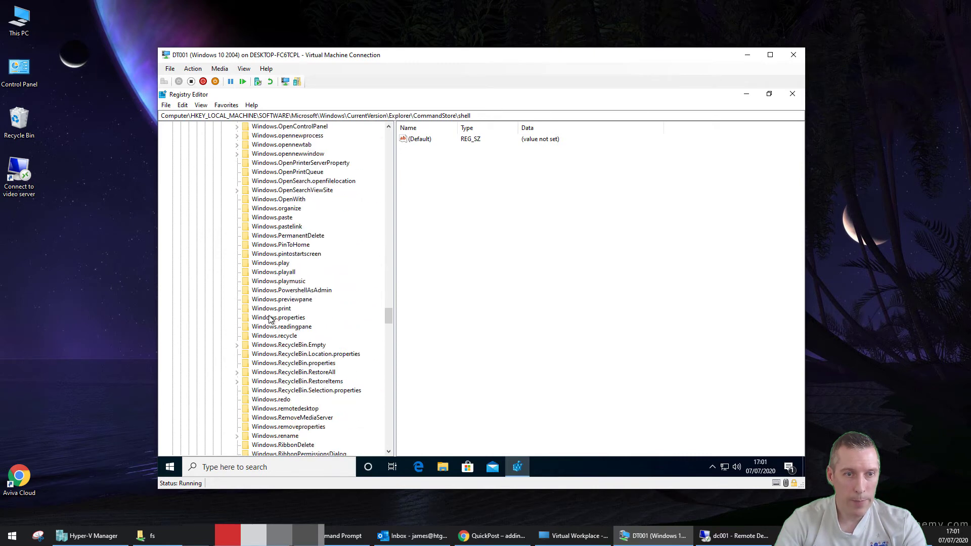
{"action": "scroll", "coordinate": [269, 320], "scroll_direction": "down", "scroll_amount": 4}
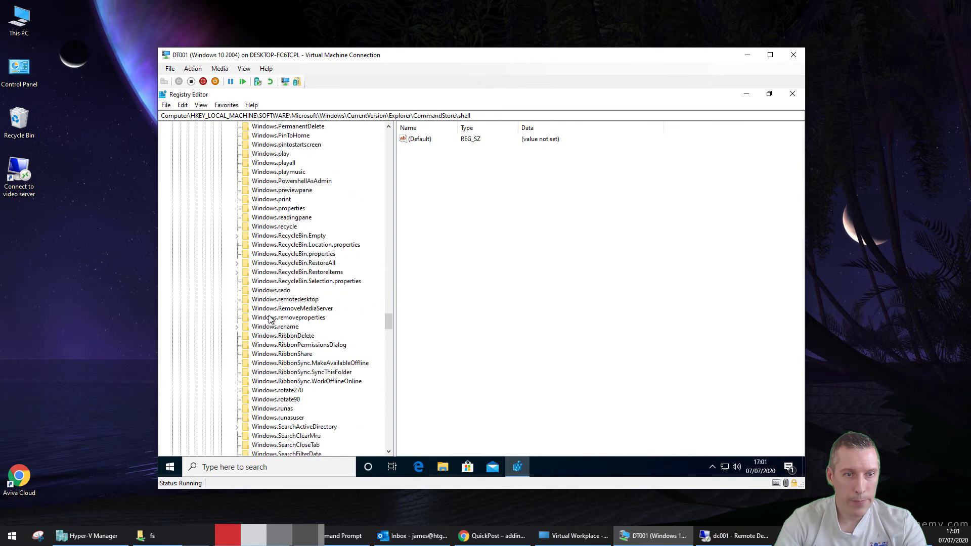
{"action": "left_click", "coordinate": [275, 419]}
Export the Windows.runasuser key to Documents as runasdifferentuser.reg
{"action": "right_click", "coordinate": [276, 420]}
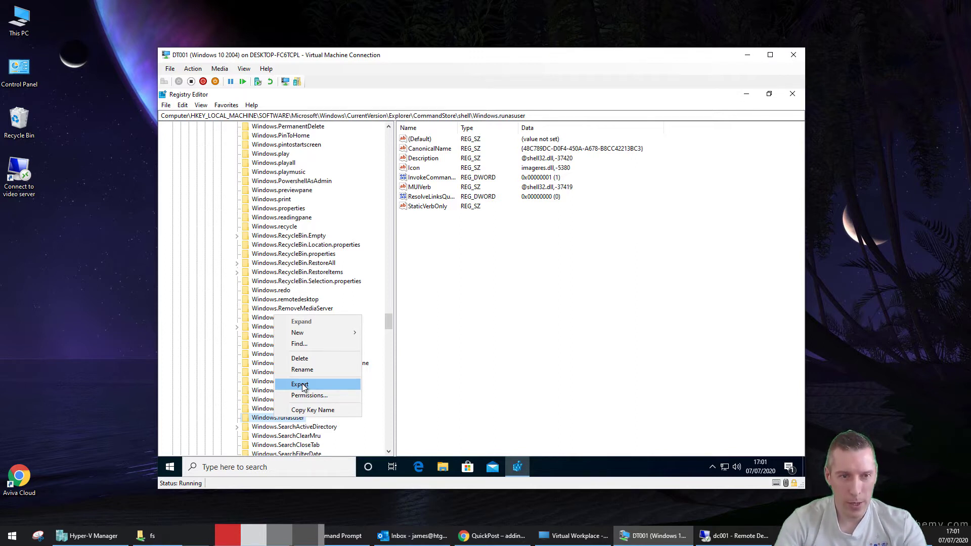
{"action": "left_click", "coordinate": [300, 384]}
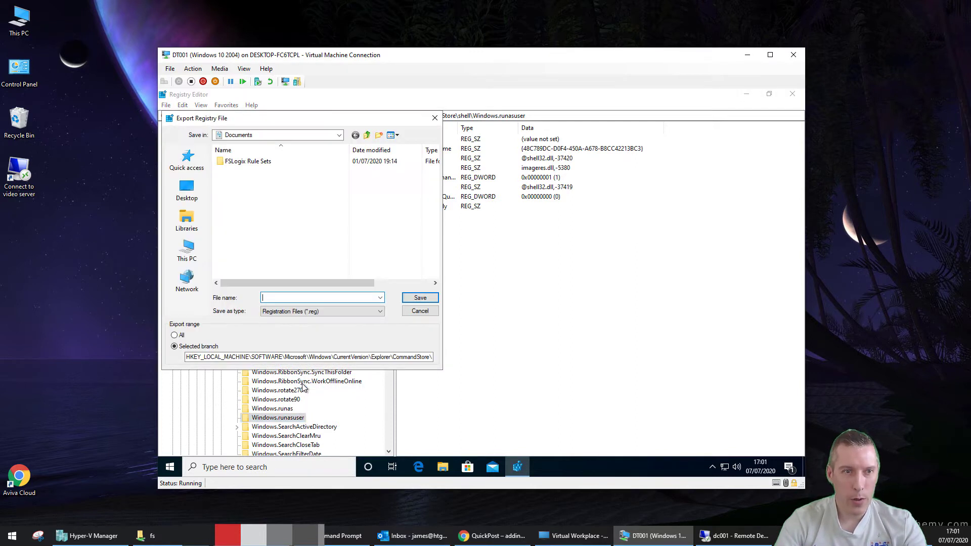
{"action": "type", "text": "runas"}
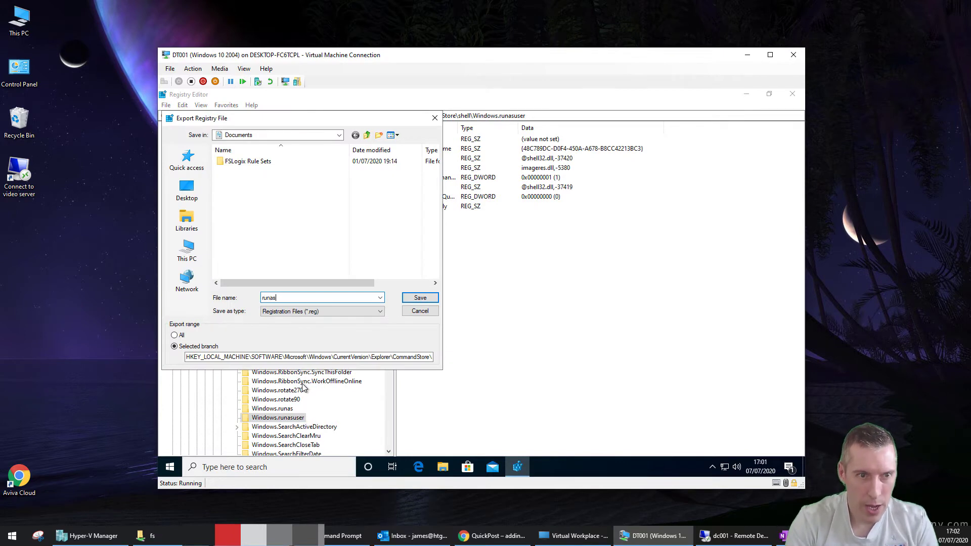
{"action": "type", "text": "different"}
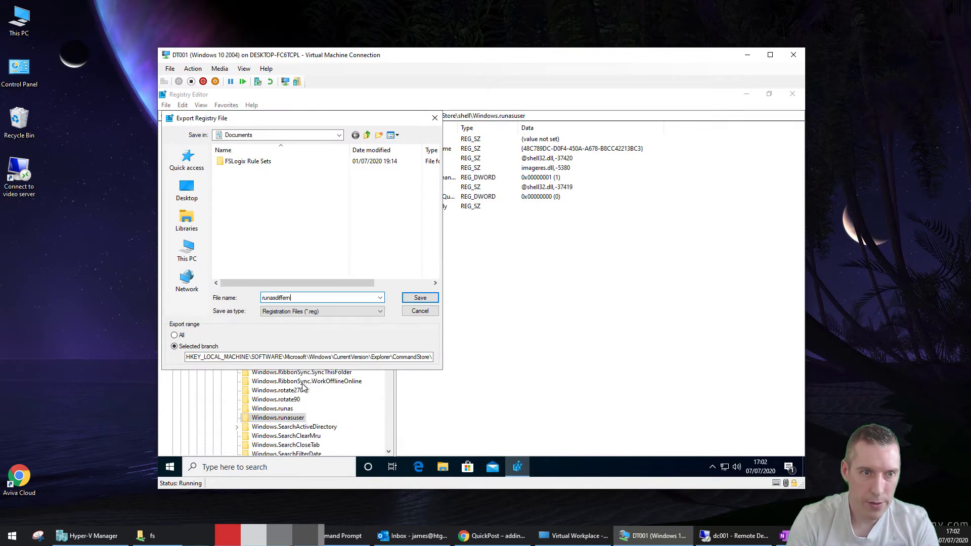
{"action": "type", "text": "user"}
{"action": "key", "text": "Return"}
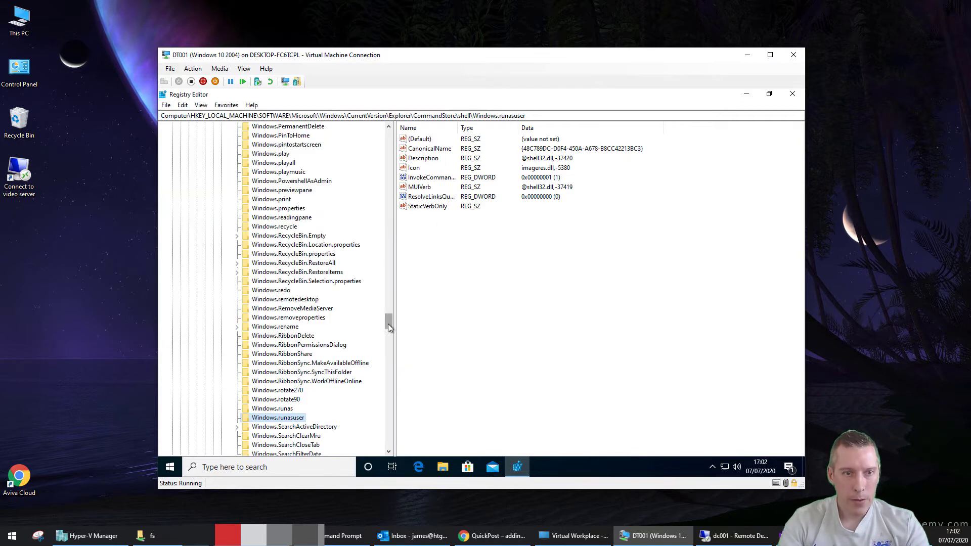
Minimize Registry Editor and open runasdifferentuser.reg from Documents in Notepad using Edit
{"action": "left_click", "coordinate": [745, 96]}
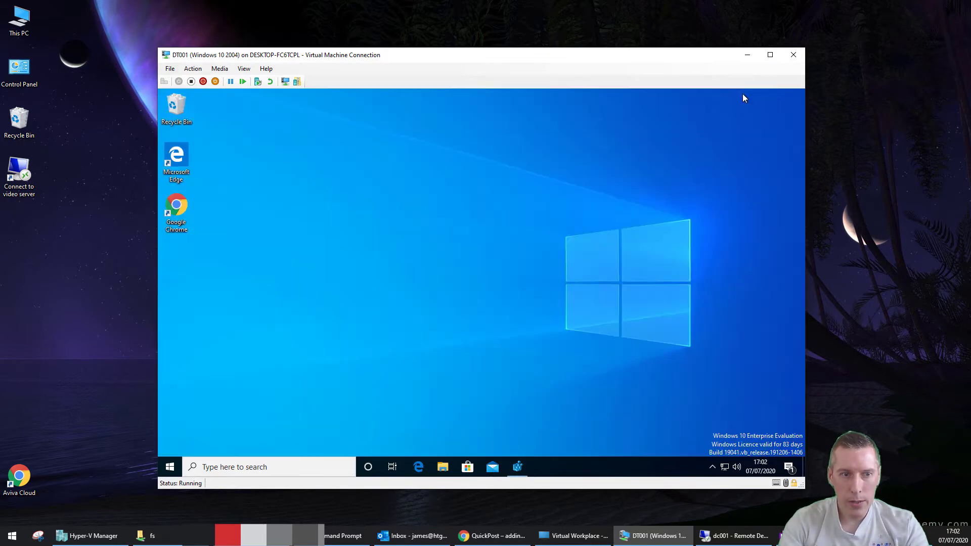
{"action": "left_click", "coordinate": [442, 468]}
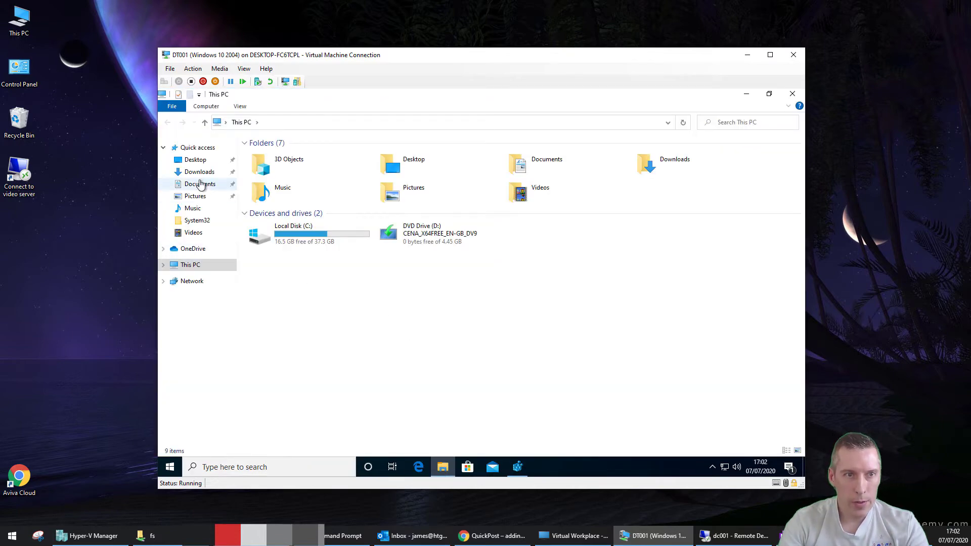
{"action": "left_click", "coordinate": [200, 185]}
{"action": "left_click", "coordinate": [276, 170]}
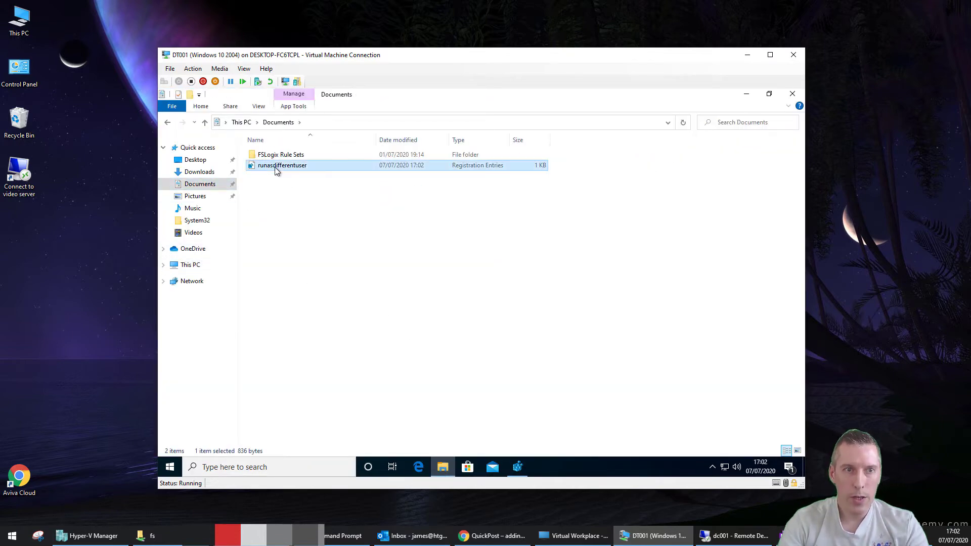
{"action": "right_click", "coordinate": [275, 165]}
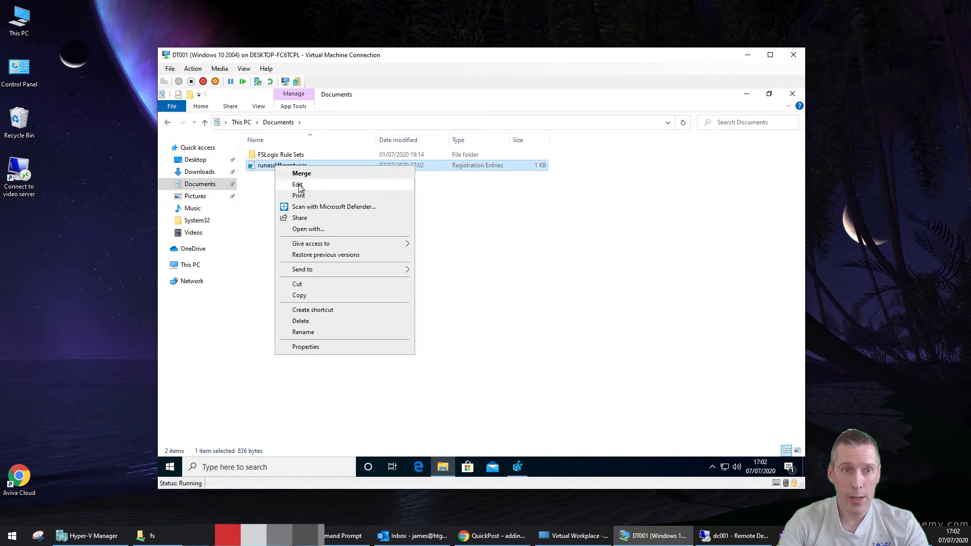
{"action": "left_click", "coordinate": [298, 187]}
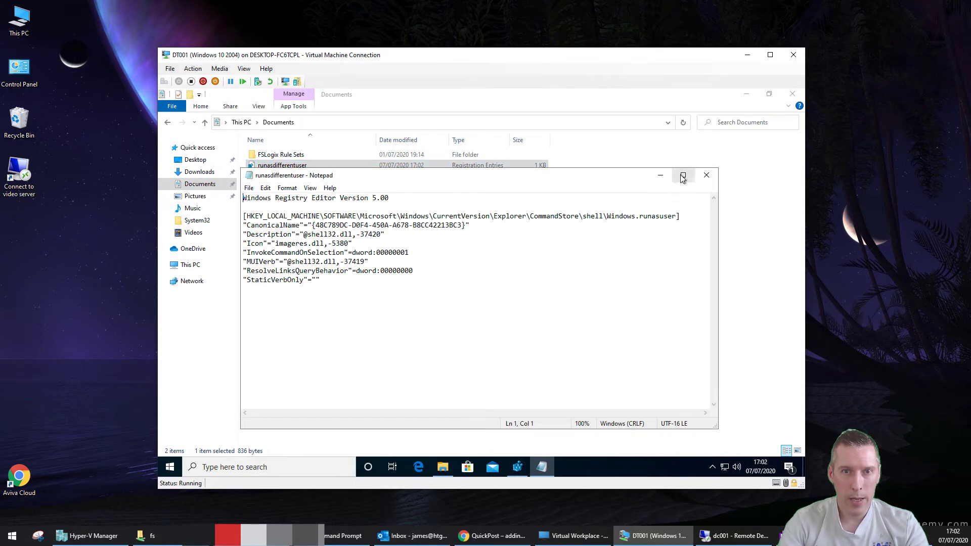
Maximize Notepad and replace LOCAL_MACHINE…CommandStore with CURRENT_USER\Software\Classes\exefile in the key path
{"action": "left_click", "coordinate": [682, 176]}
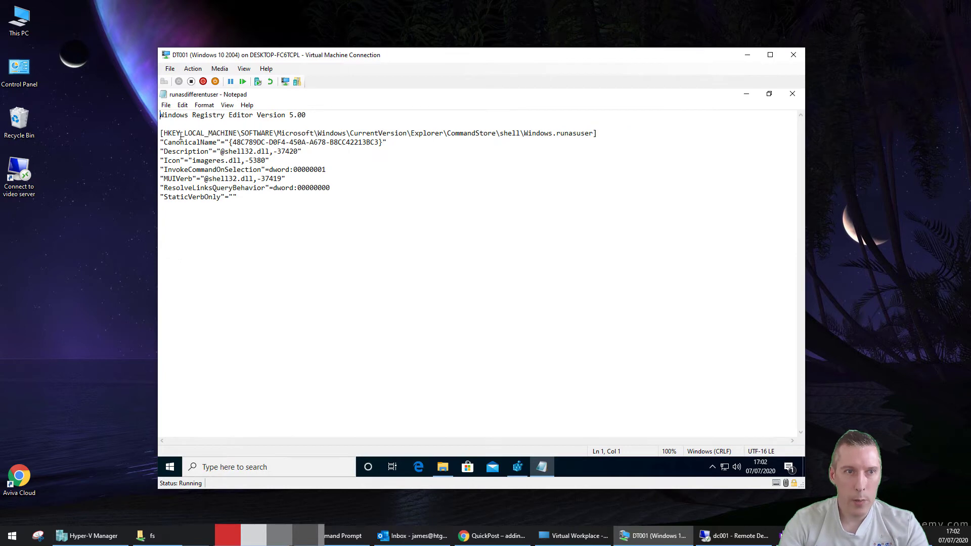
{"action": "left_click_drag", "start_coordinate": [163, 134], "coordinate": [495, 134]}
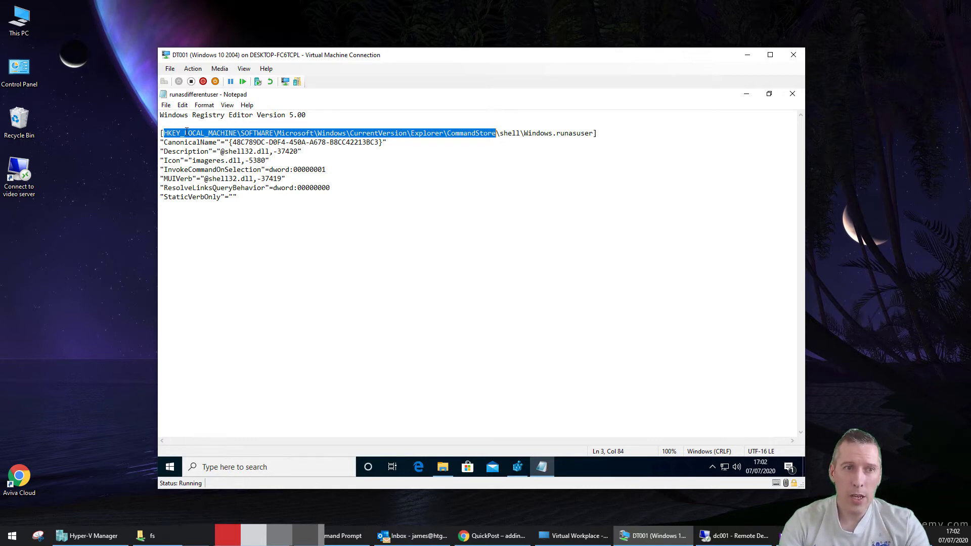
{"action": "left_click_drag", "start_coordinate": [183, 133], "coordinate": [497, 133]}
{"action": "type", "text": "CURREBNT"}
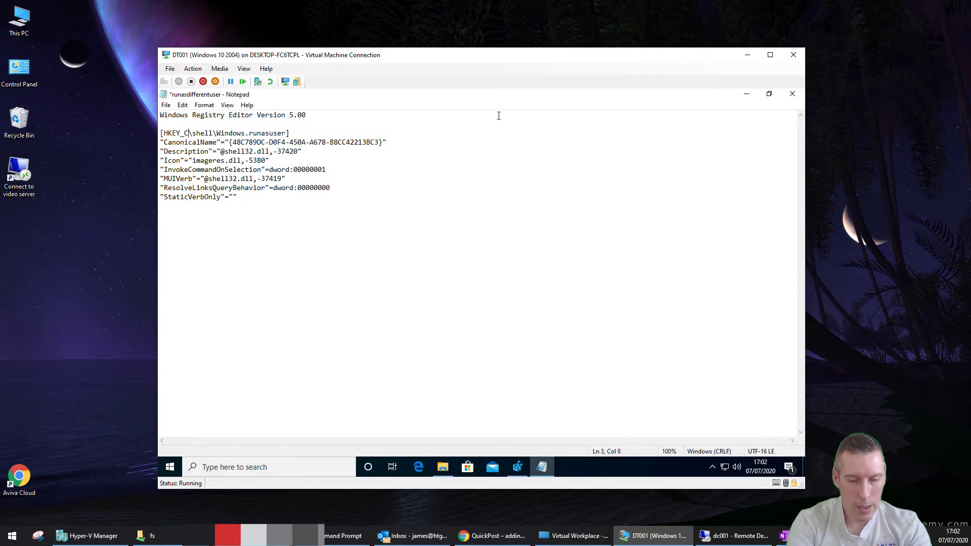
{"action": "key", "text": "BackSpace"}
{"action": "key", "text": "BackSpace"}
{"action": "key", "text": "BackSpace"}
{"action": "type", "text": "NT_USER\\Software\\Classes\\"}
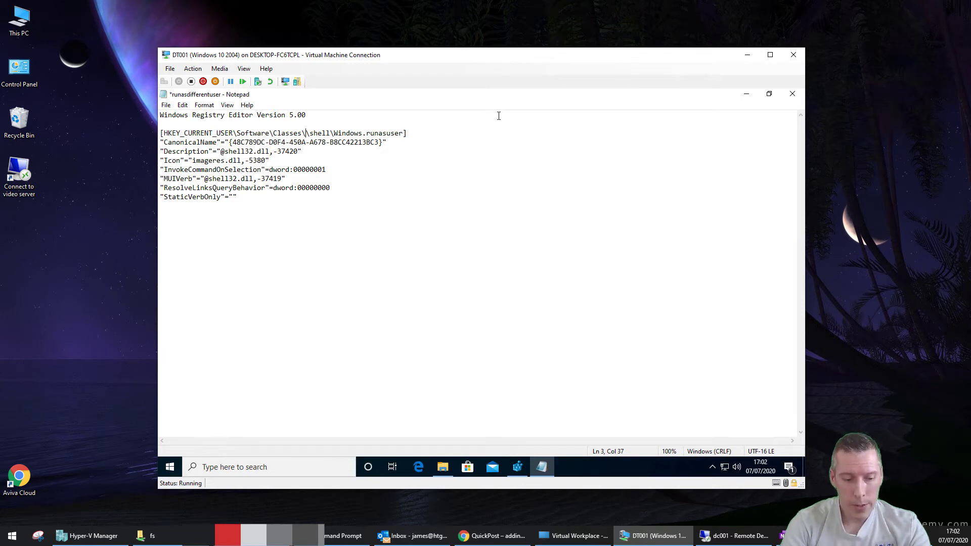
{"action": "type", "text": "exe"}
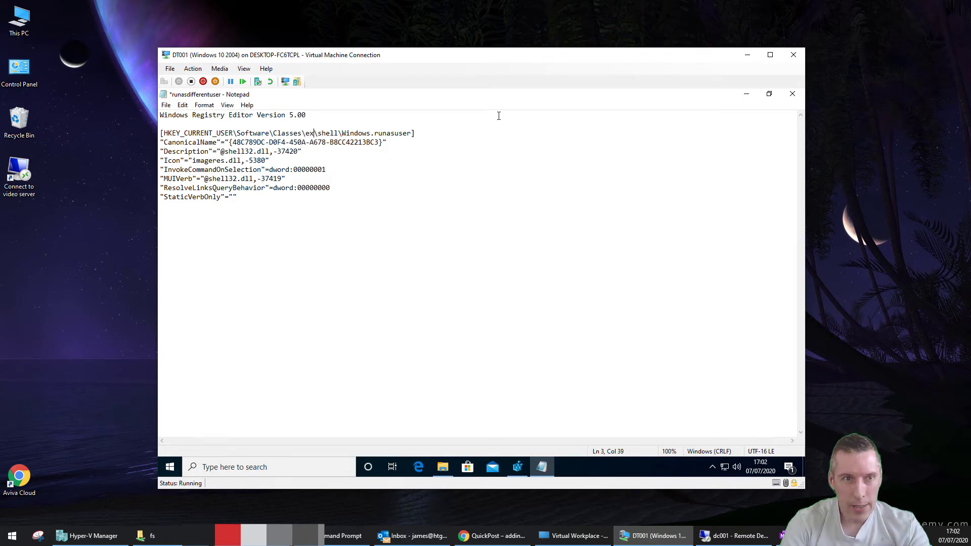
{"action": "type", "text": "file"}
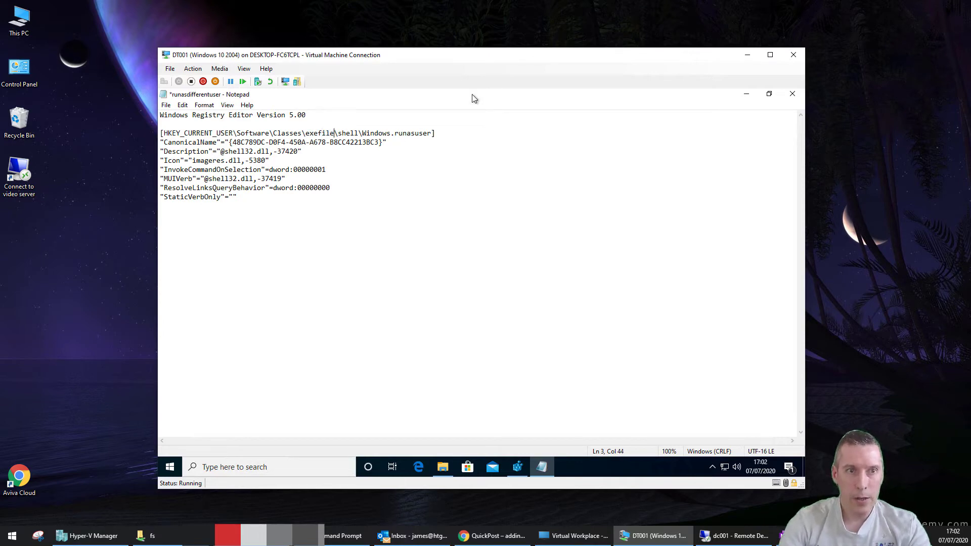
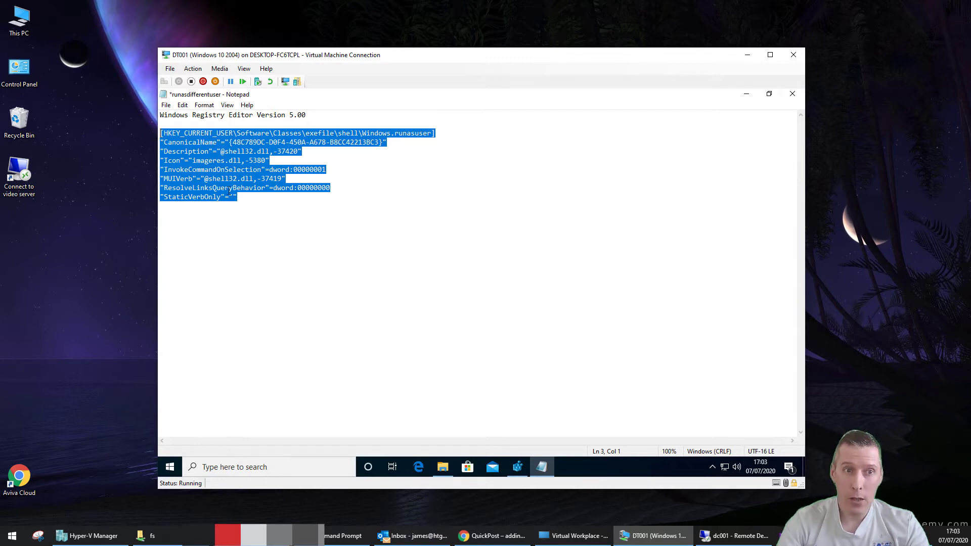
Duplicate the exefile registry block and change the copy's header to cmdfile
{"action": "left_click", "coordinate": [246, 199]}
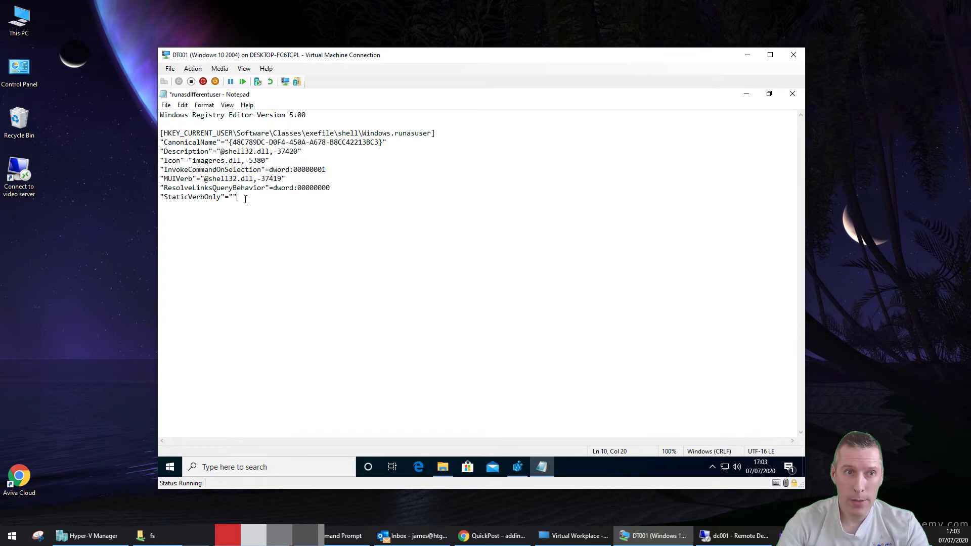
{"action": "left_click_drag", "start_coordinate": [237, 198], "coordinate": [159, 134]}
{"action": "key", "text": "ctrl+c"}
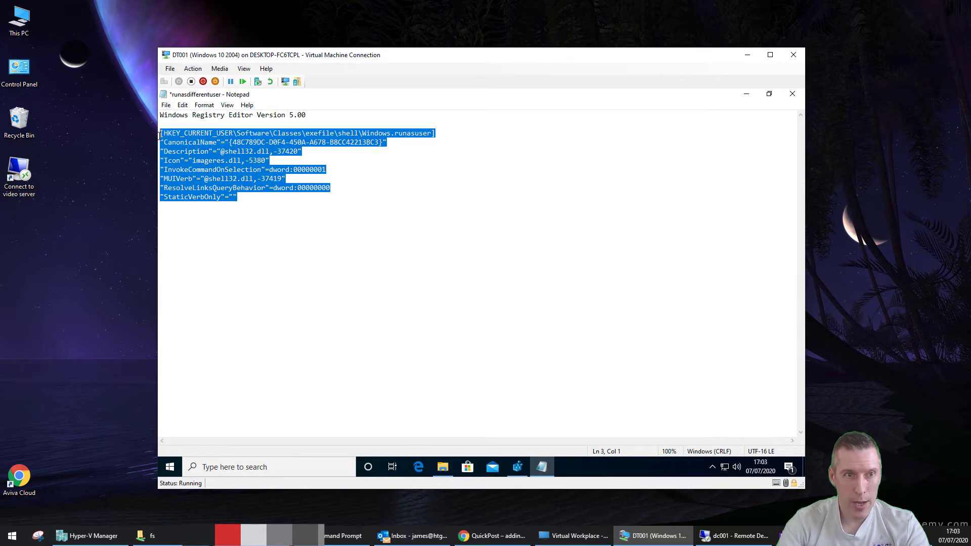
{"action": "left_click", "coordinate": [257, 202]}
{"action": "key", "text": "Return"}
{"action": "key", "text": "Return"}
{"action": "key", "text": "ctrl+v"}
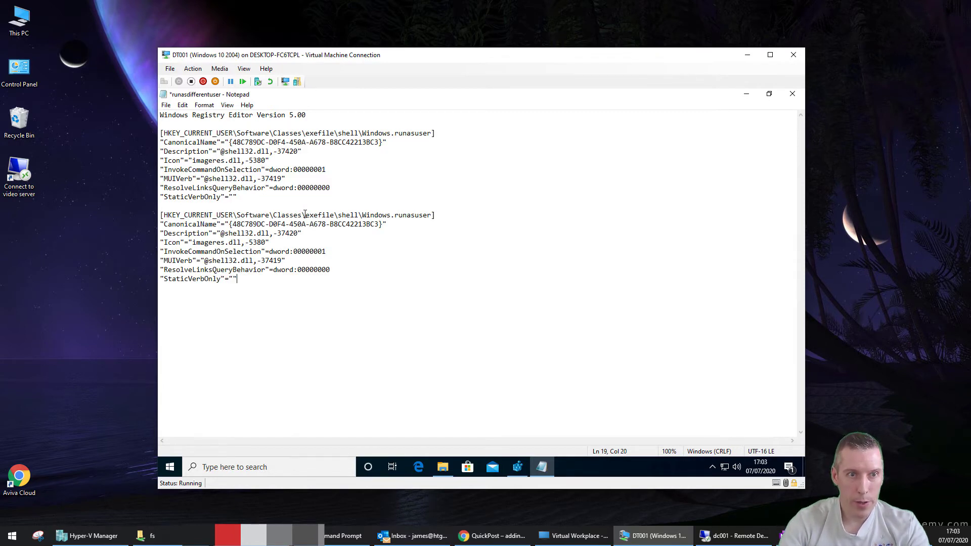
{"action": "left_click", "coordinate": [305, 215]}
{"action": "key", "text": "shift+Right"}
{"action": "key", "text": "shift+Right"}
{"action": "key", "text": "shift+Right"}
{"action": "type", "text": "cmd"}
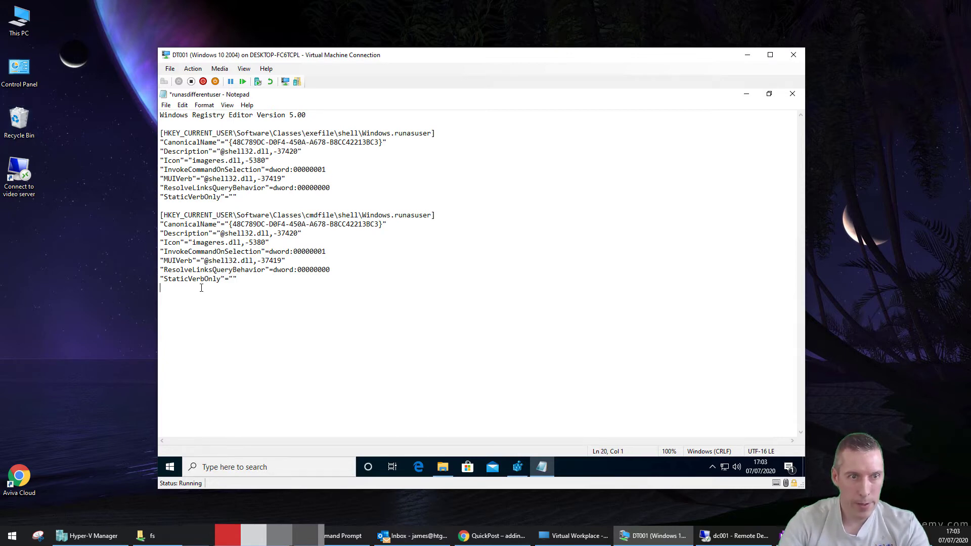
Add a third copy of the block with its header changed to batfile
{"action": "key", "text": "Return"}
{"action": "key", "text": "ctrl+v"}
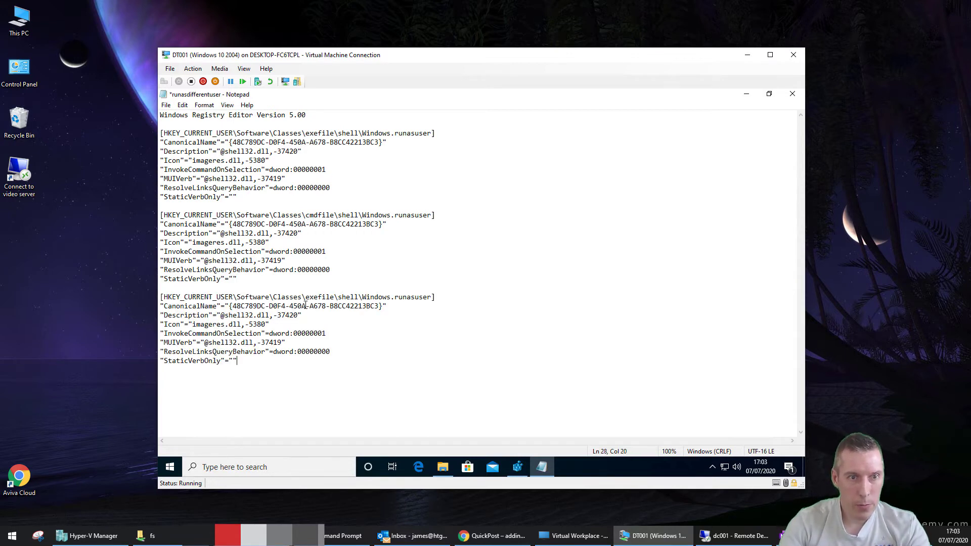
{"action": "left_click", "coordinate": [306, 297]}
{"action": "key", "text": "shift+Right"}
{"action": "key", "text": "shift+Right"}
{"action": "key", "text": "shift+Right"}
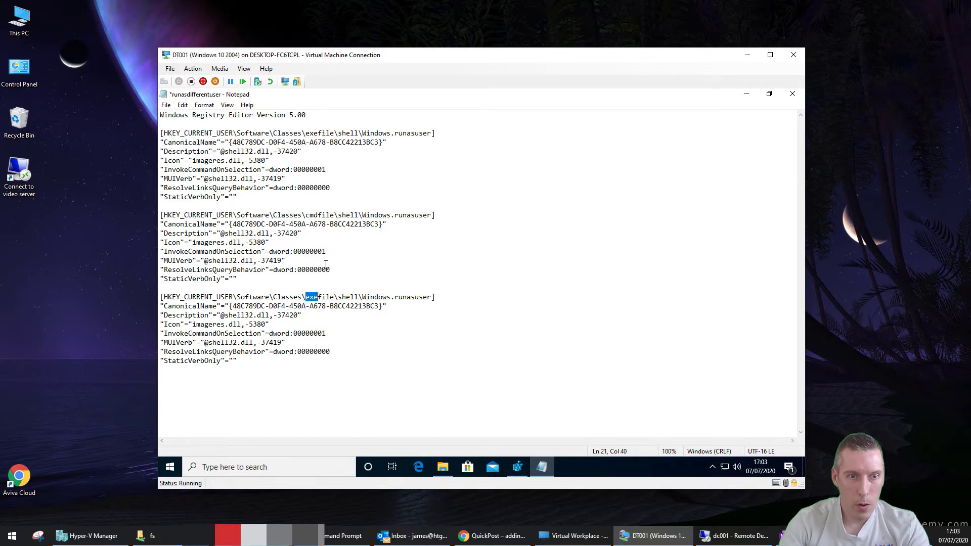
{"action": "type", "text": "bat"}
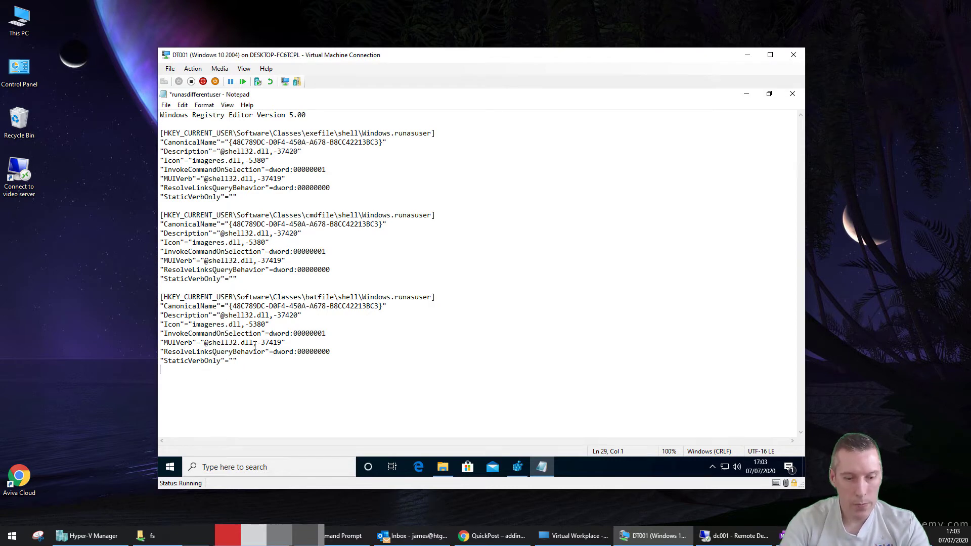
Add a fourth copy of the block with its header changed to mscfile
{"action": "key", "text": "Return"}
{"action": "key", "text": "ctrl+v"}
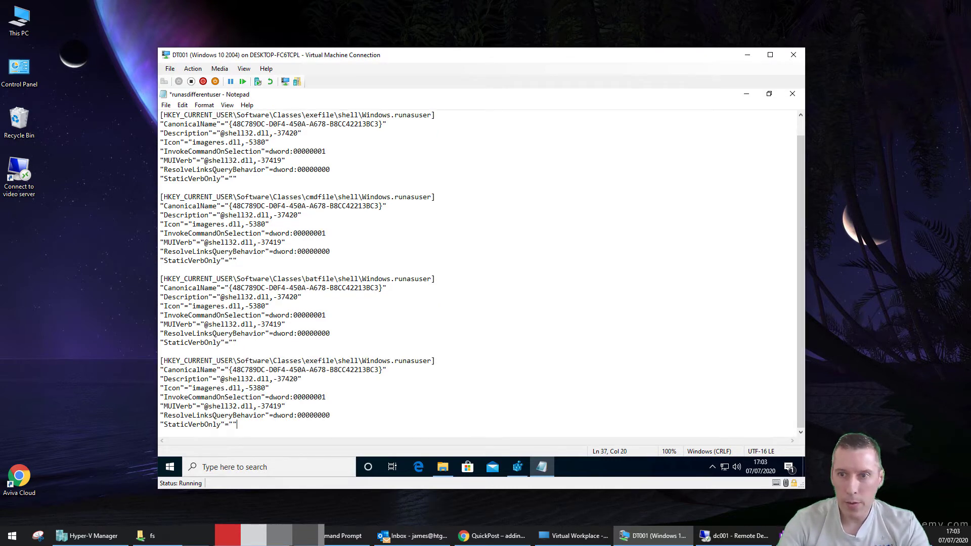
{"action": "key", "text": "alt+Tab"}
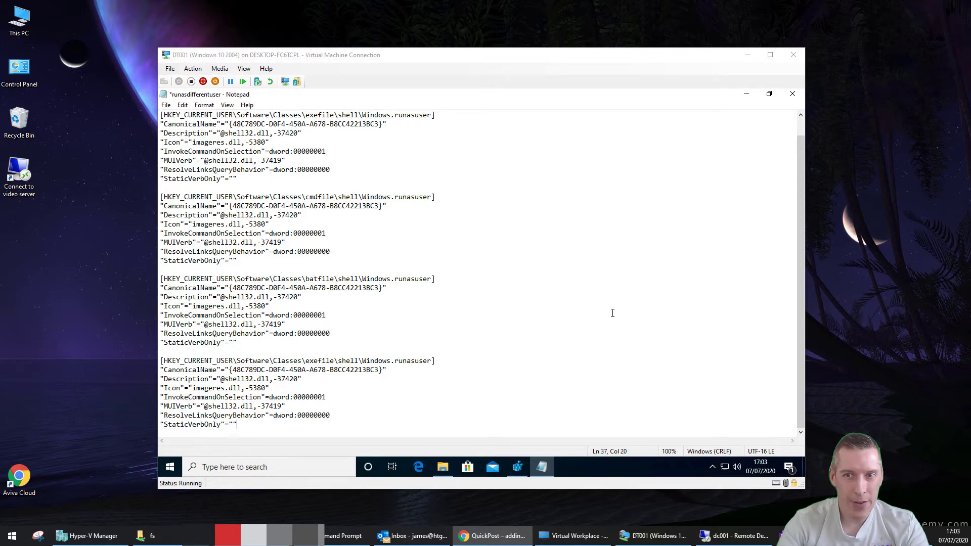
{"action": "left_click", "coordinate": [306, 360]}
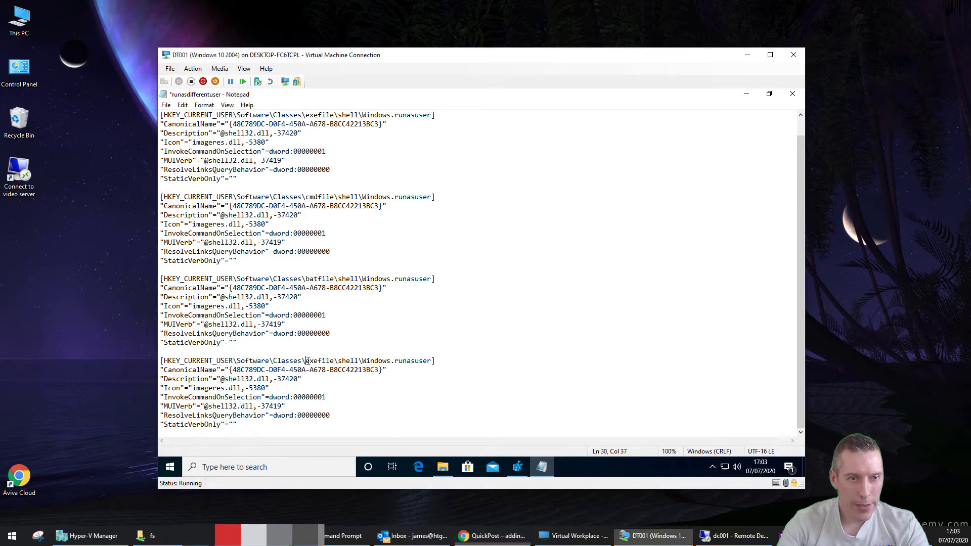
{"action": "left_click_drag", "start_coordinate": [318, 361], "coordinate": [306, 362]}
{"action": "type", "text": "msc"}
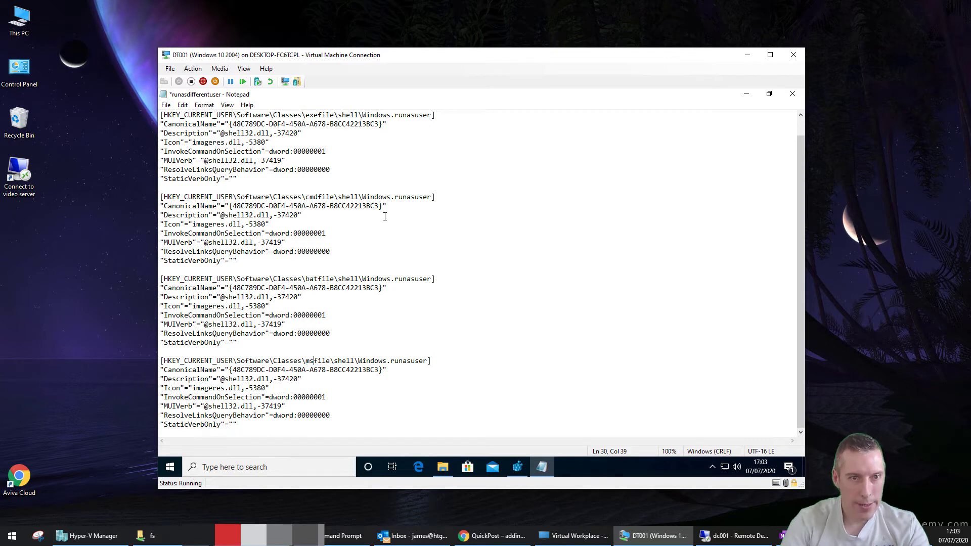
Add a fifth block with header MSI.Package and save the runasdifferentuser file
{"action": "key", "text": "Down"}
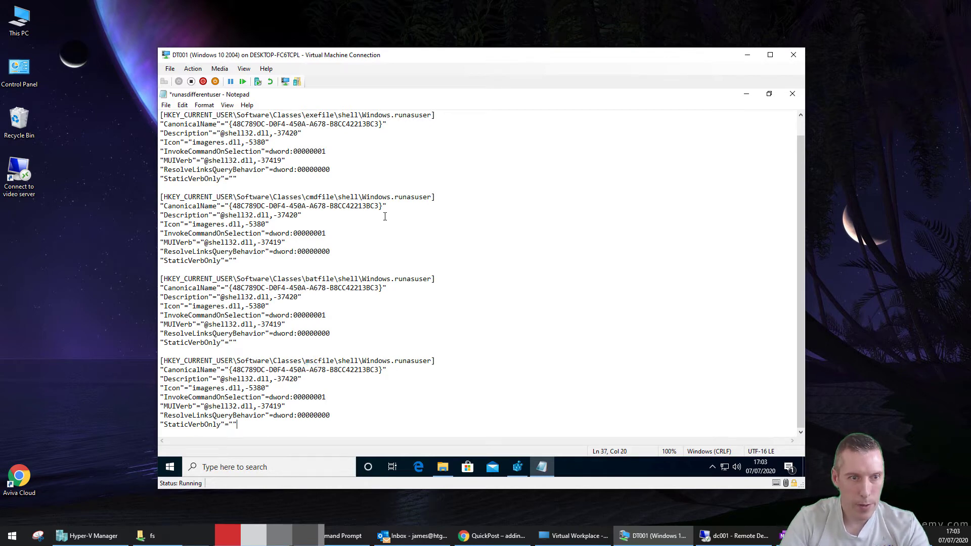
{"action": "key", "text": "ctrl+v"}
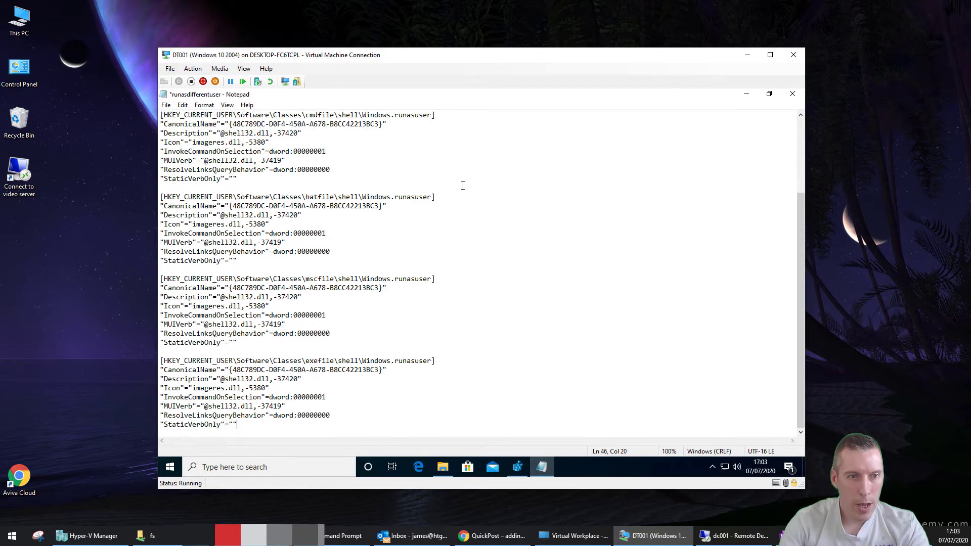
{"action": "left_click_drag", "start_coordinate": [306, 360], "coordinate": [334, 360]}
{"action": "type", "text": "MSI.Package"}
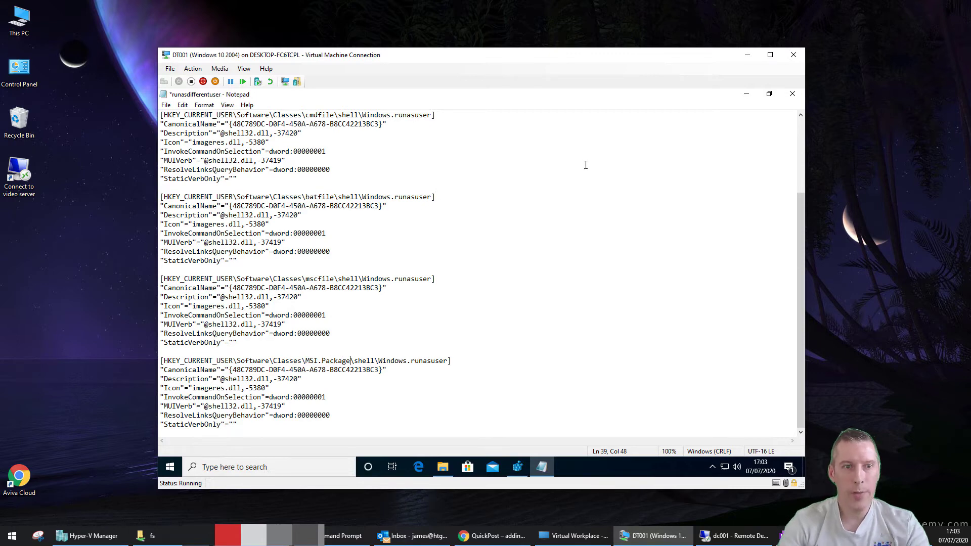
{"action": "left_click", "coordinate": [166, 105]}
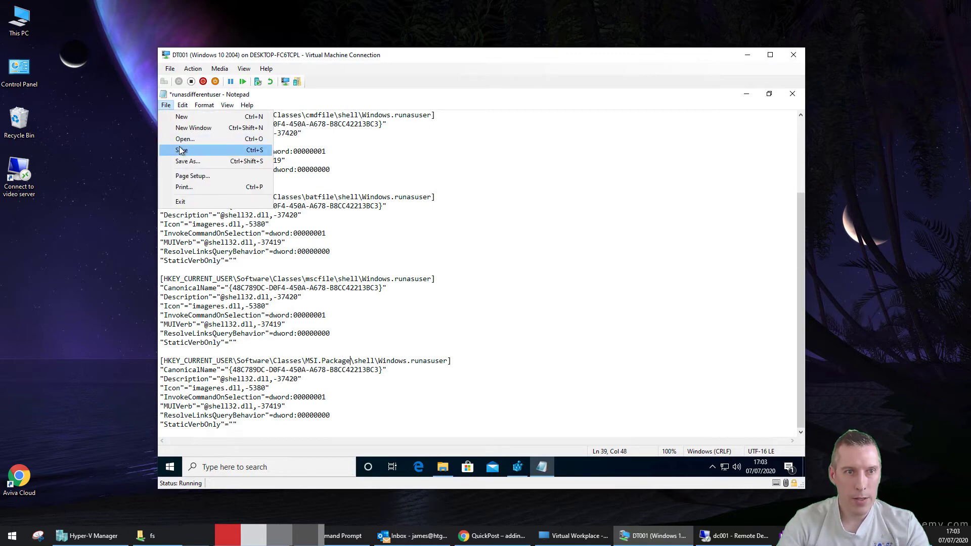
{"action": "left_click", "coordinate": [180, 151]}
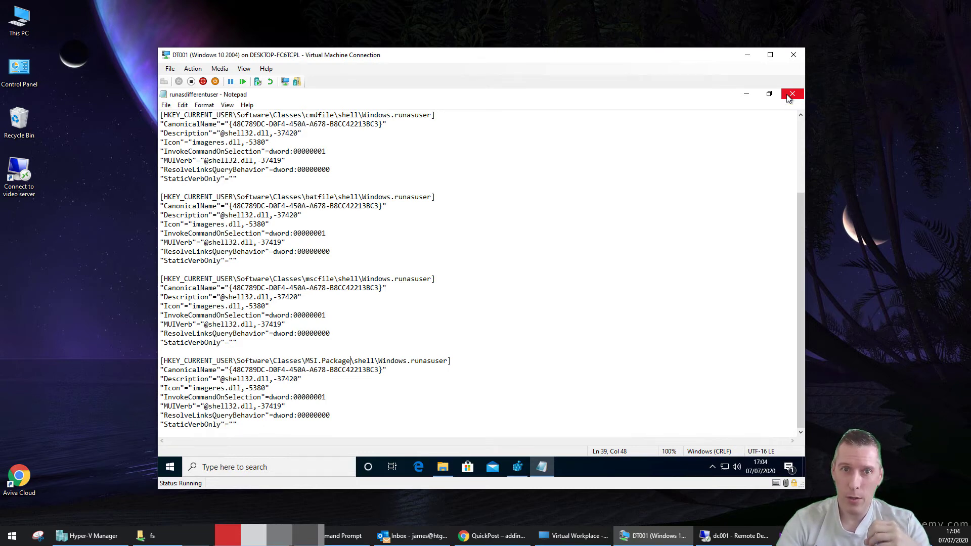
Export the Windows.RibbonPermissionsDialog key from Registry Editor as advancedsecurity.reg
{"action": "left_click", "coordinate": [789, 97]}
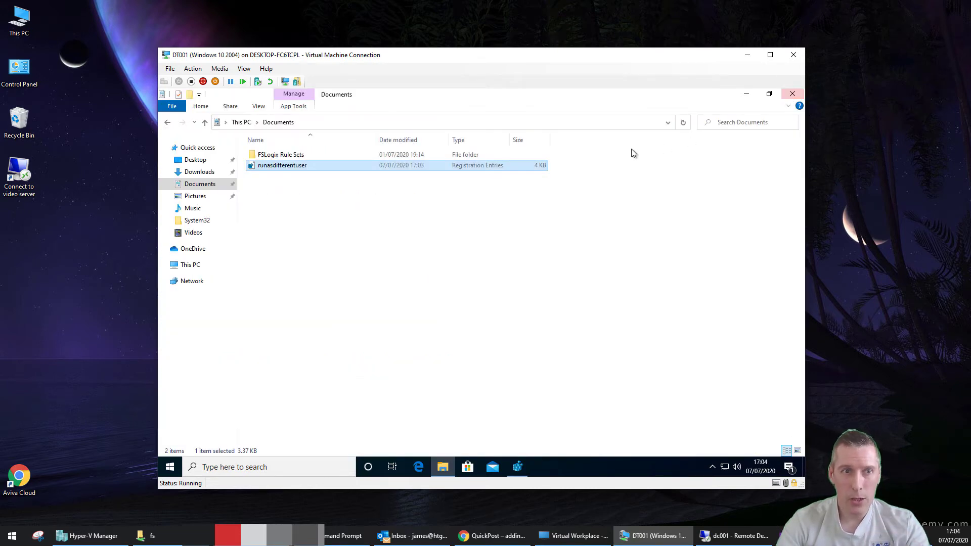
{"action": "left_click", "coordinate": [747, 95]}
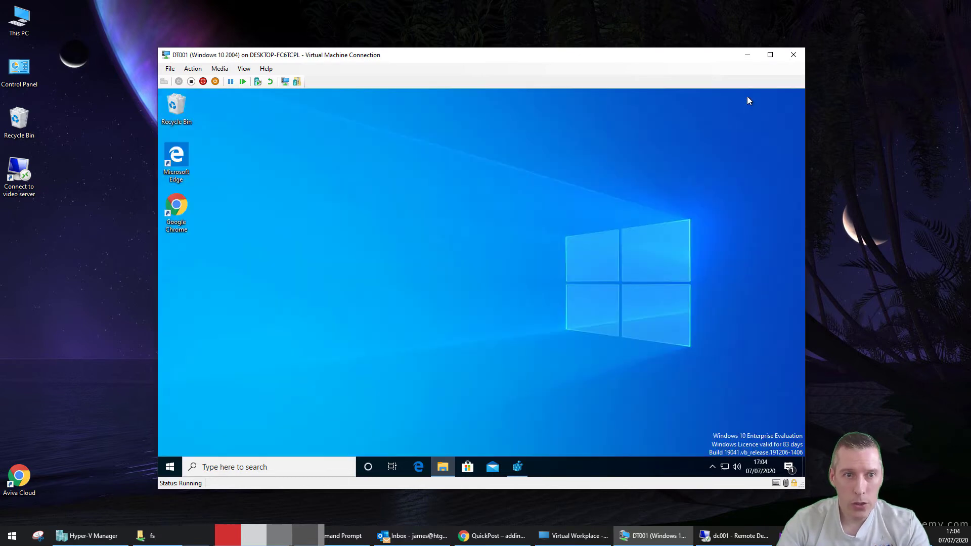
{"action": "left_click", "coordinate": [517, 465]}
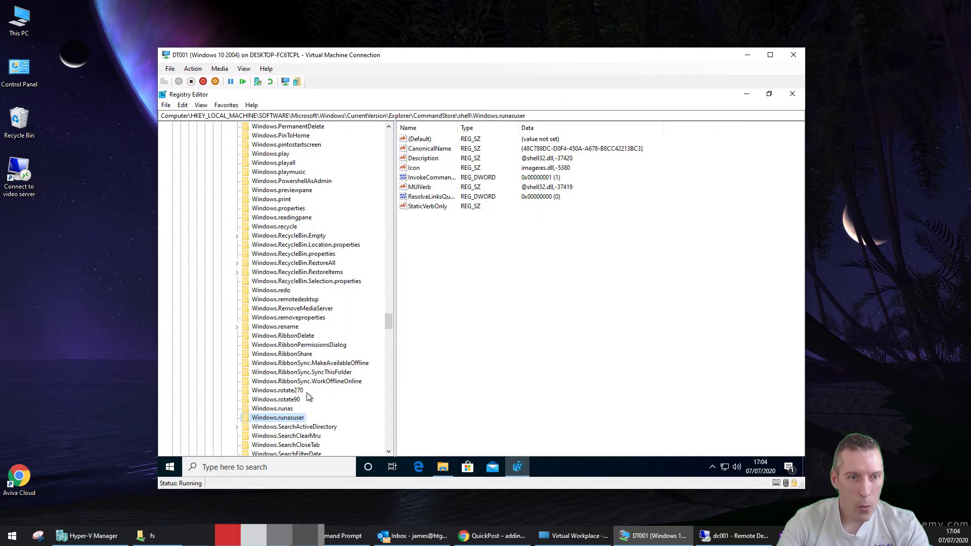
{"action": "left_click", "coordinate": [308, 347]}
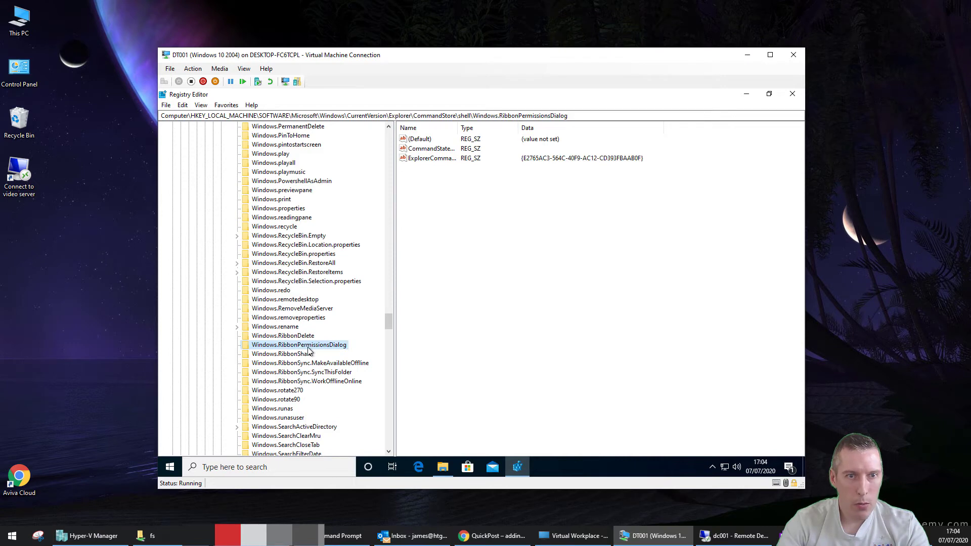
{"action": "right_click", "coordinate": [307, 349]}
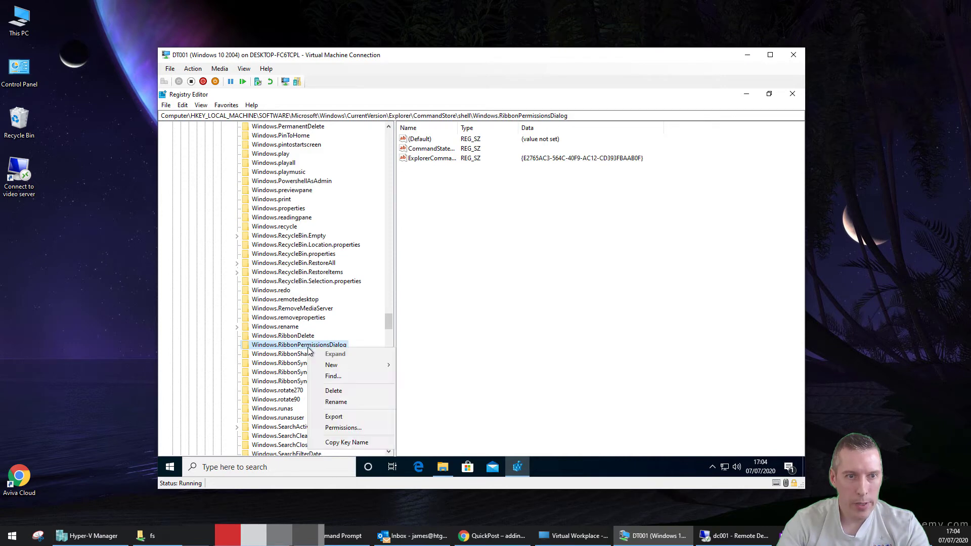
{"action": "left_click", "coordinate": [347, 417]}
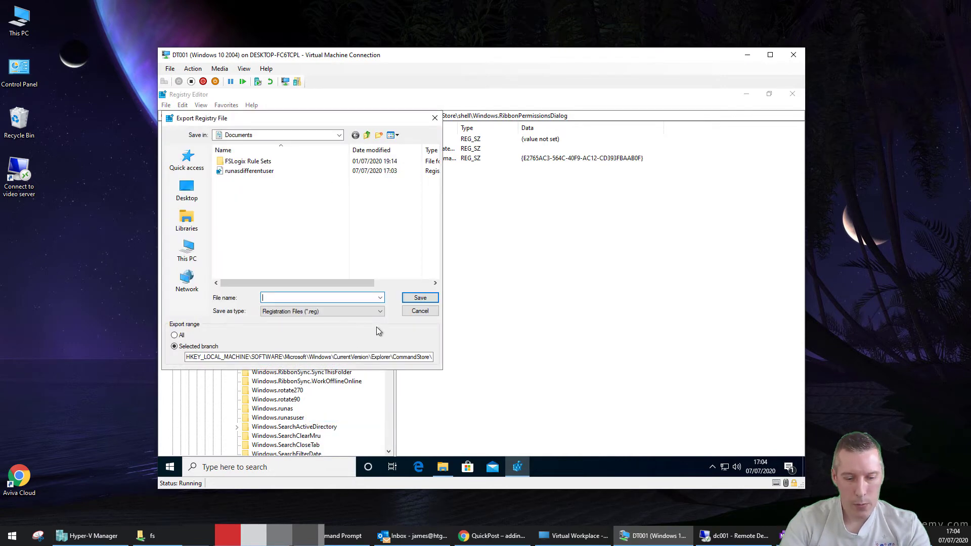
{"action": "type", "text": "advancedse"}
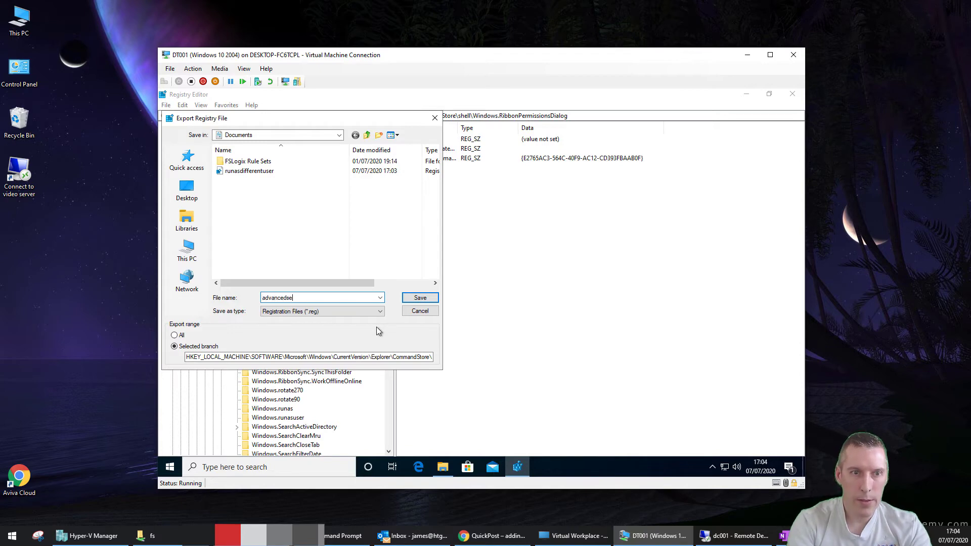
{"action": "type", "text": "curity"}
{"action": "key", "text": "Return"}
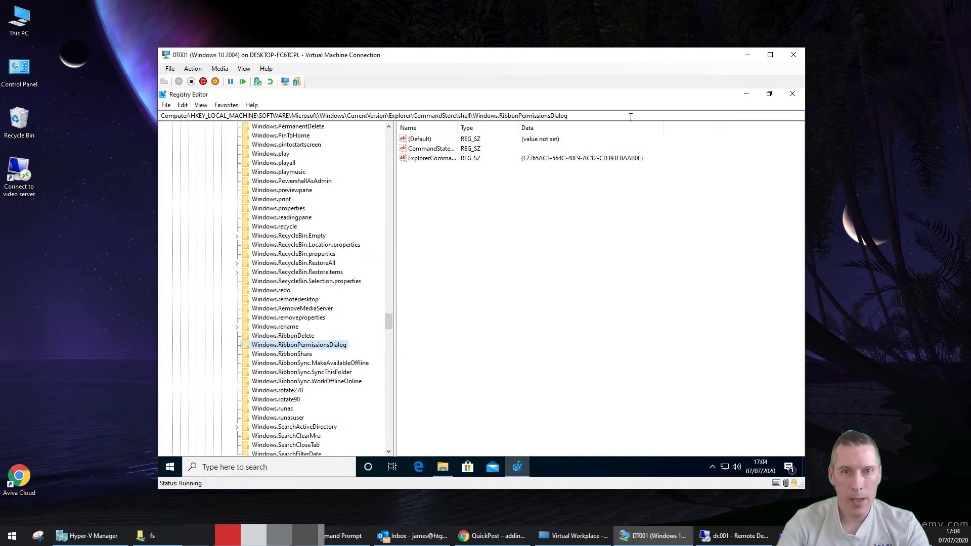
{"action": "left_click", "coordinate": [743, 94]}
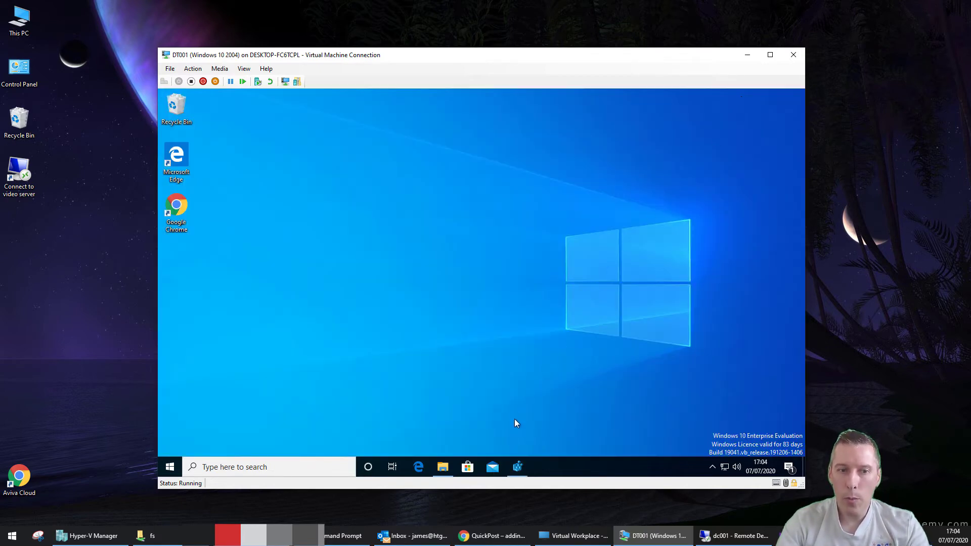
Open advancedsecurity.reg in Notepad and change the hive LOCAL_MACHINE to CURRENT_USER
{"action": "left_click", "coordinate": [442, 466]}
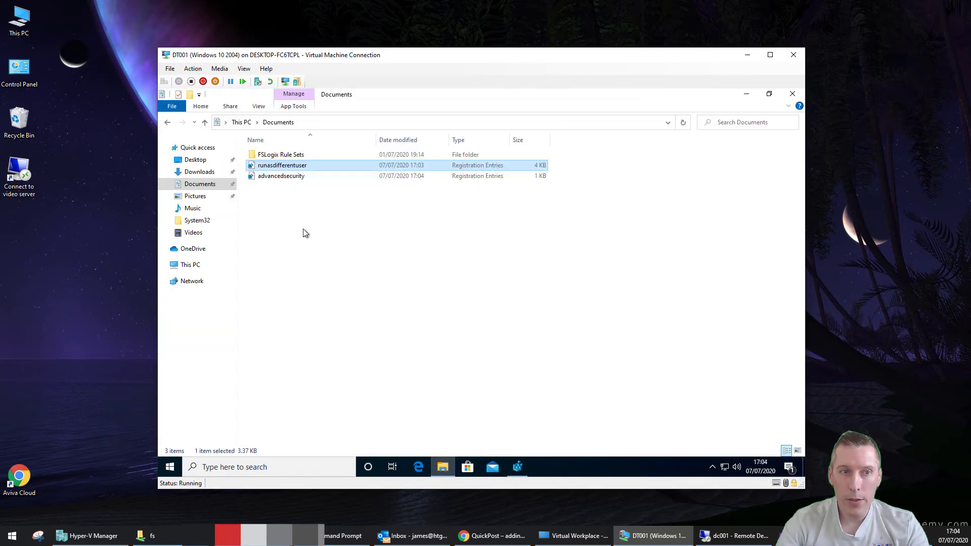
{"action": "right_click", "coordinate": [275, 178]}
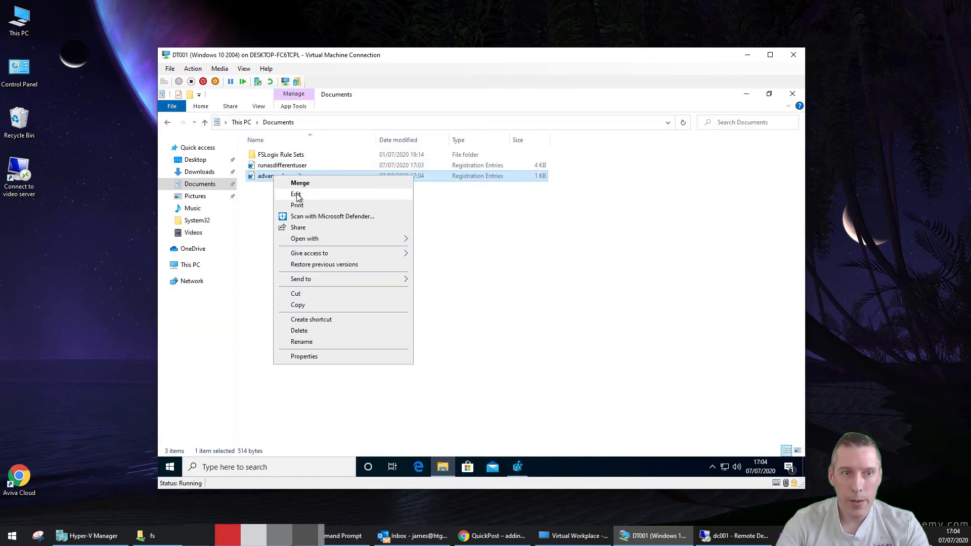
{"action": "left_click", "coordinate": [294, 196]}
{"action": "left_click", "coordinate": [686, 175]}
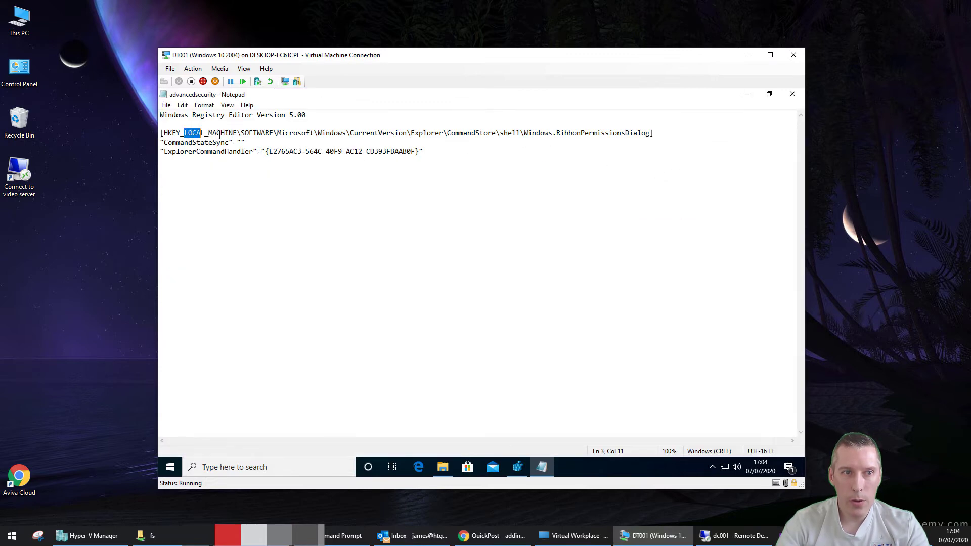
{"action": "left_click_drag", "start_coordinate": [222, 134], "coordinate": [237, 134]}
{"action": "type", "text": "CURRENT"}
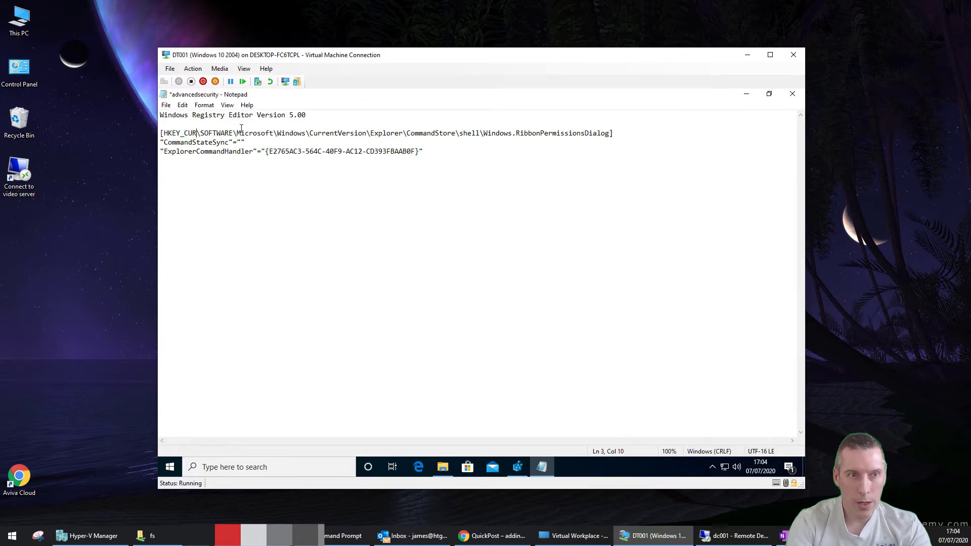
{"action": "type", "text": "_USE"}
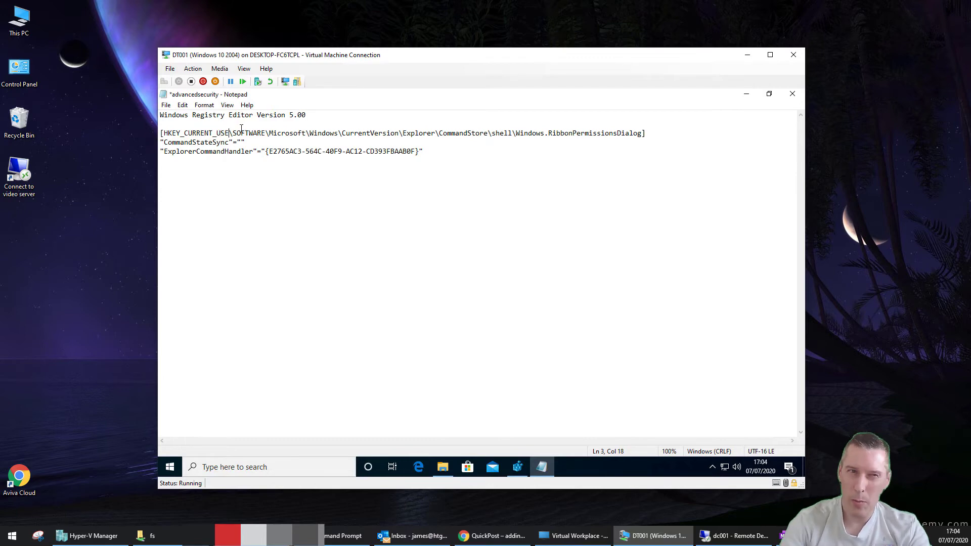
{"action": "type", "text": "R"}
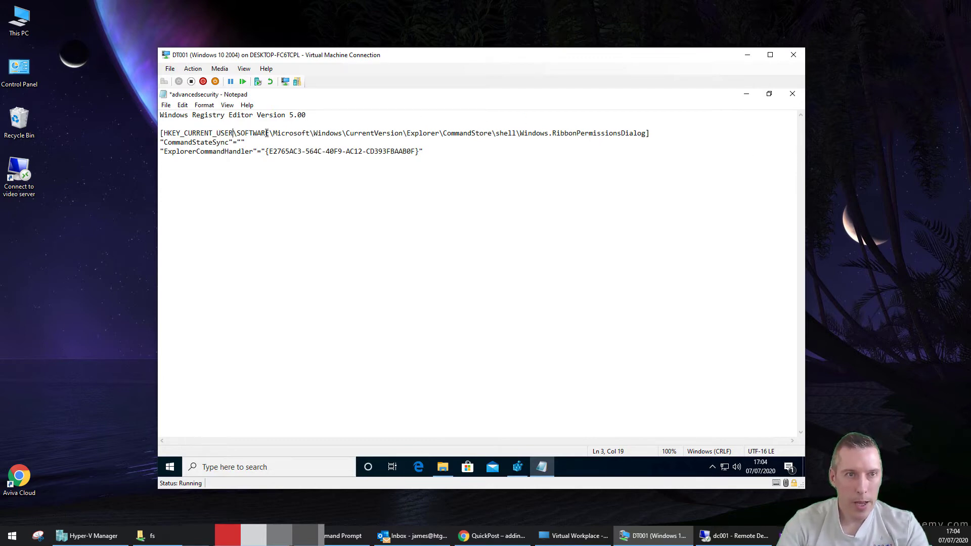
Replace the CommandStore path with Classes\AllFileSystemObjects, then save and close the file
{"action": "left_click_drag", "start_coordinate": [273, 133], "coordinate": [493, 133]}
{"action": "type", "text": "Classes"}
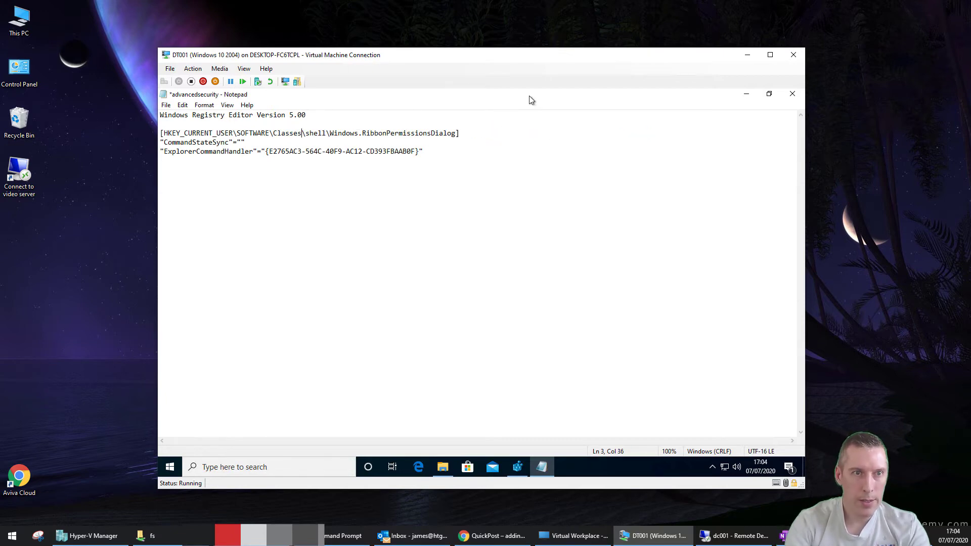
{"action": "type", "text": "\\"}
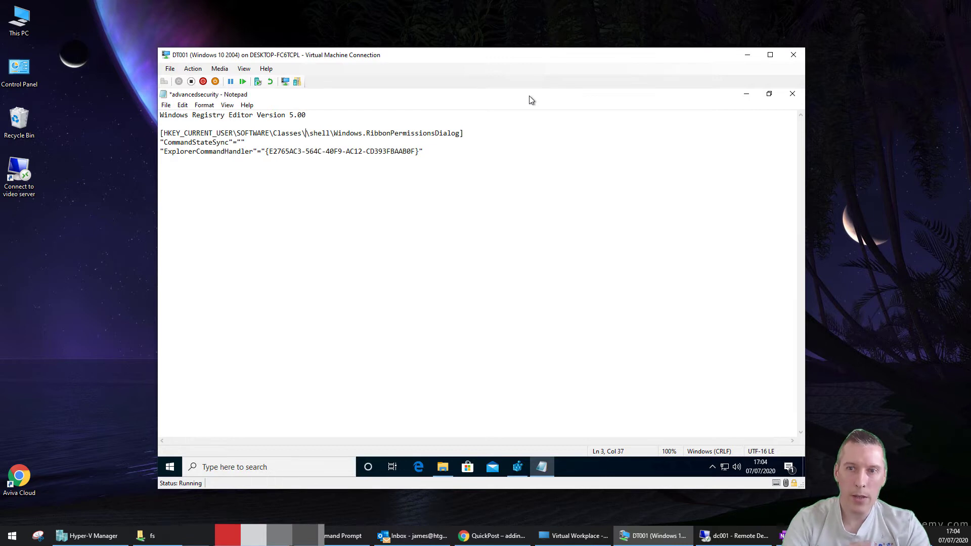
{"action": "key", "text": "alt+Tab"}
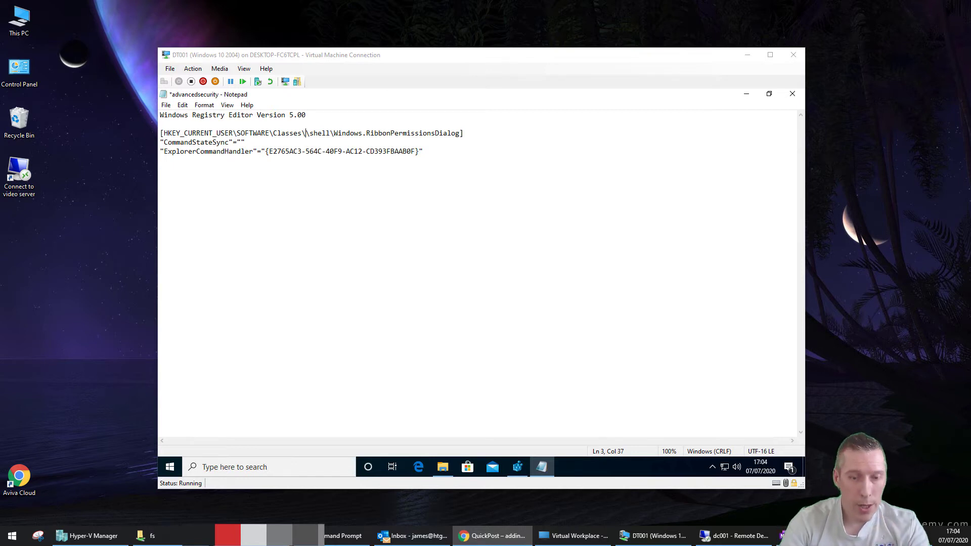
{"action": "left_click", "coordinate": [306, 133]}
{"action": "type", "text": "AllFileSys"}
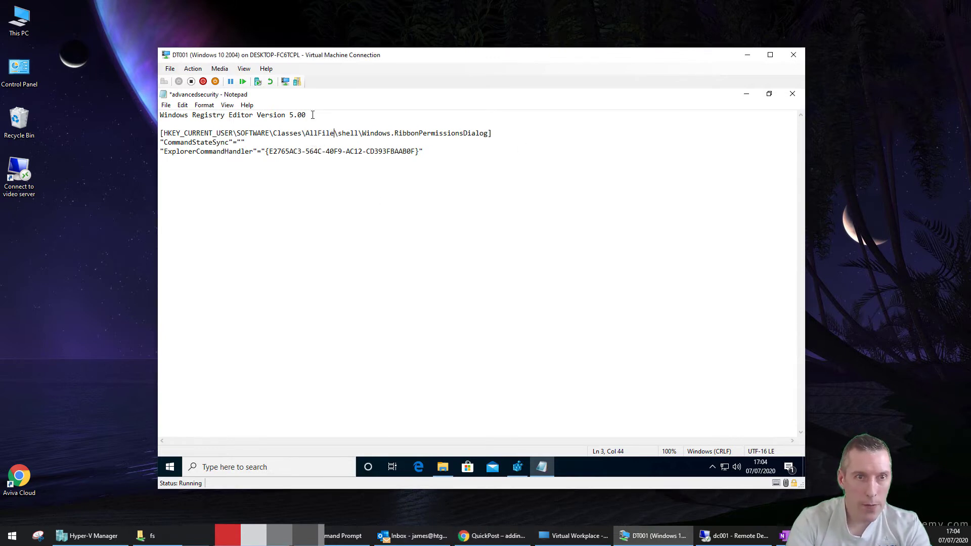
{"action": "type", "text": "temObjects"}
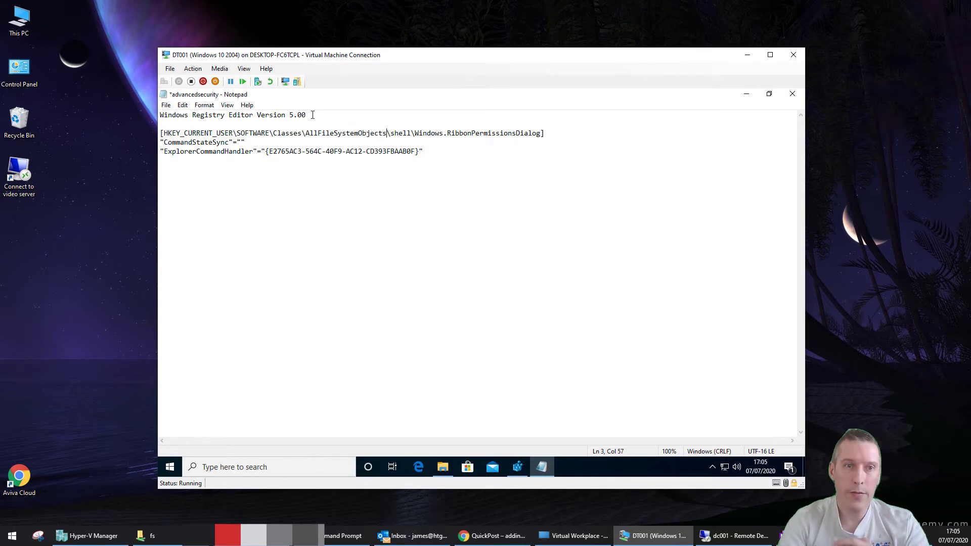
{"action": "left_click", "coordinate": [167, 105]}
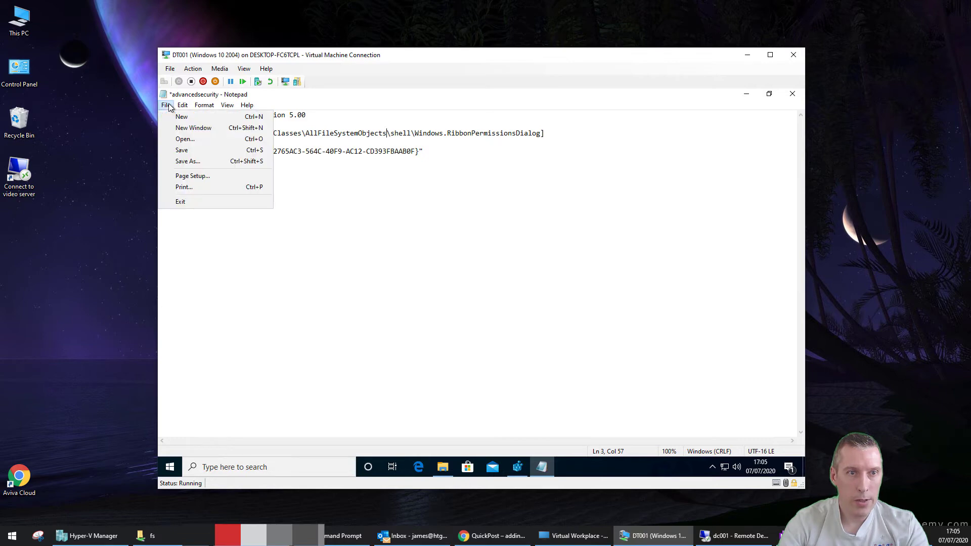
{"action": "left_click", "coordinate": [177, 151]}
{"action": "left_click", "coordinate": [792, 95]}
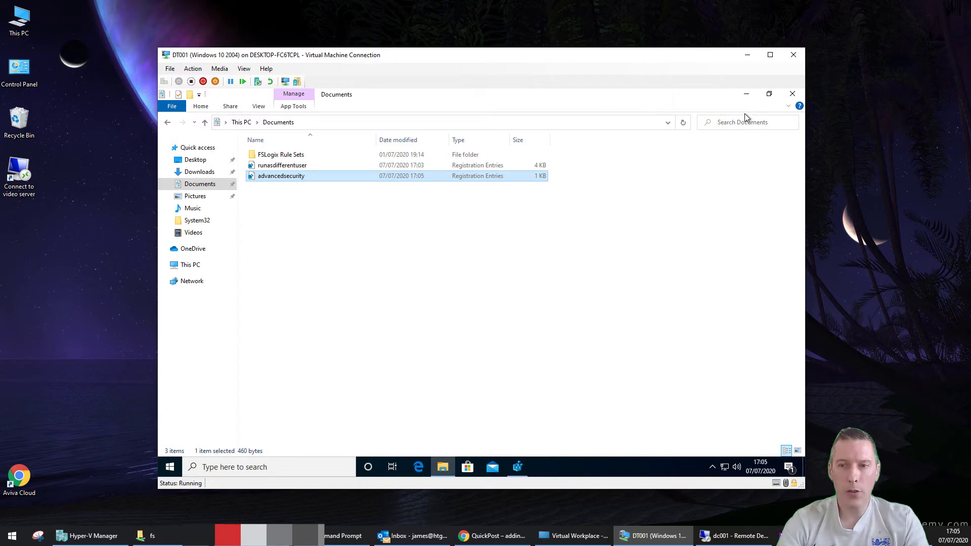
Open the Reg2GPP page in a new browser tab and move the browser over the VM window
{"action": "key", "text": "alt+Tab"}
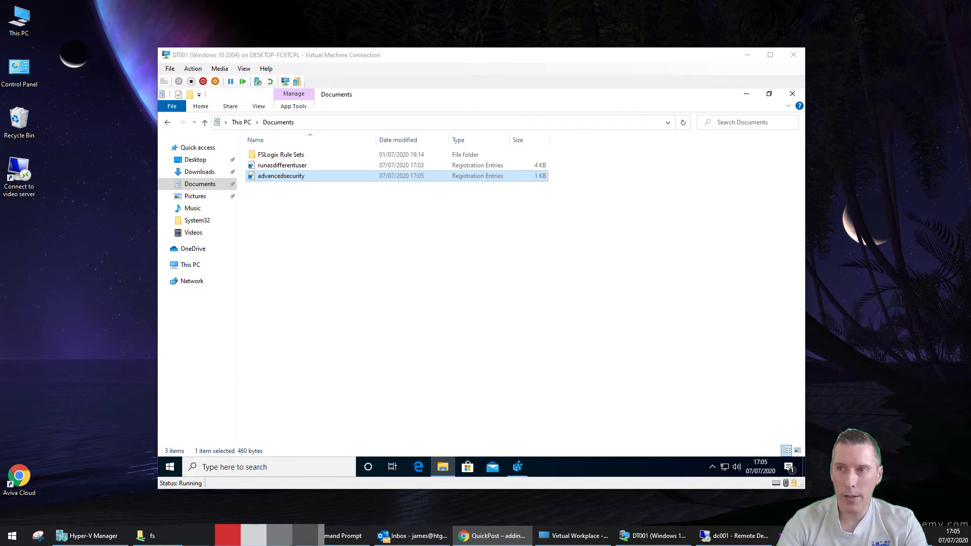
{"action": "key", "text": "ctrl+t"}
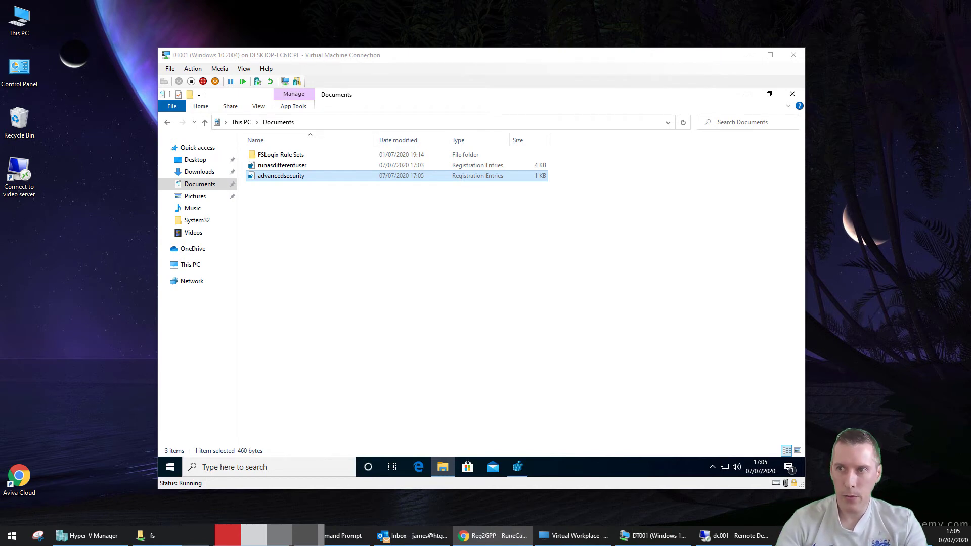
{"action": "left_click_drag", "start_coordinate": [970, 132], "coordinate": [304, 9]}
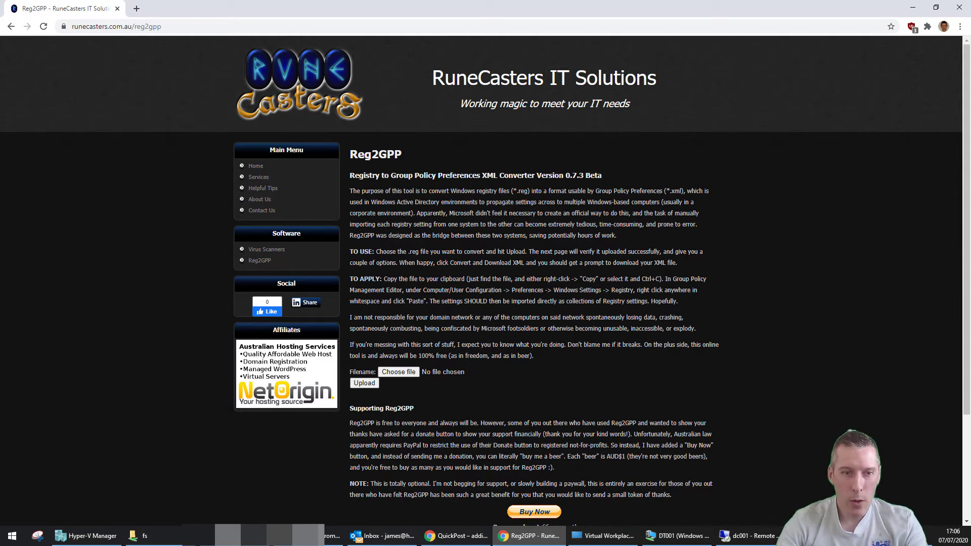
Copy advancedsecurity.reg and runasdifferentuser.reg from the VM onto the host desktop
{"action": "left_click", "coordinate": [663, 531]}
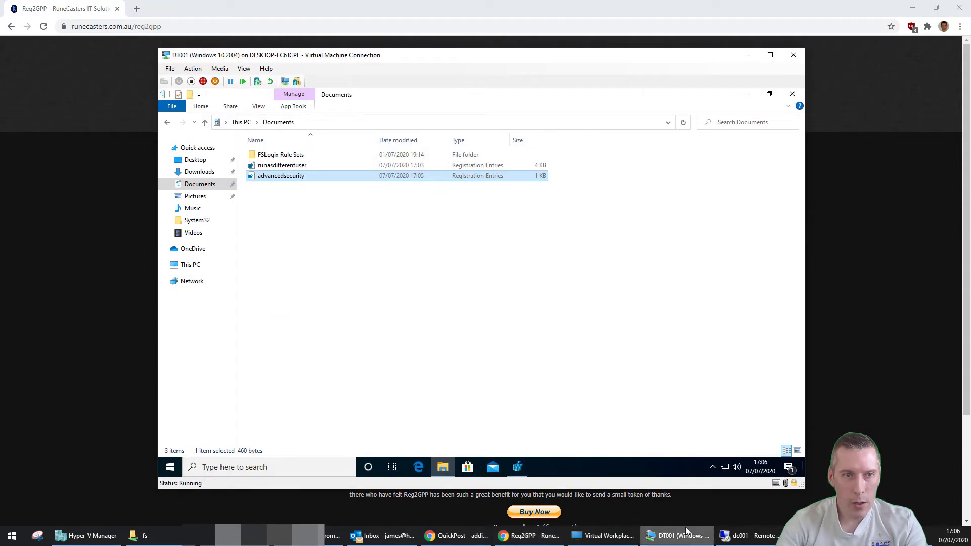
{"action": "key", "text": "Up"}
{"action": "left_click", "coordinate": [296, 177], "text": "ctrl"}
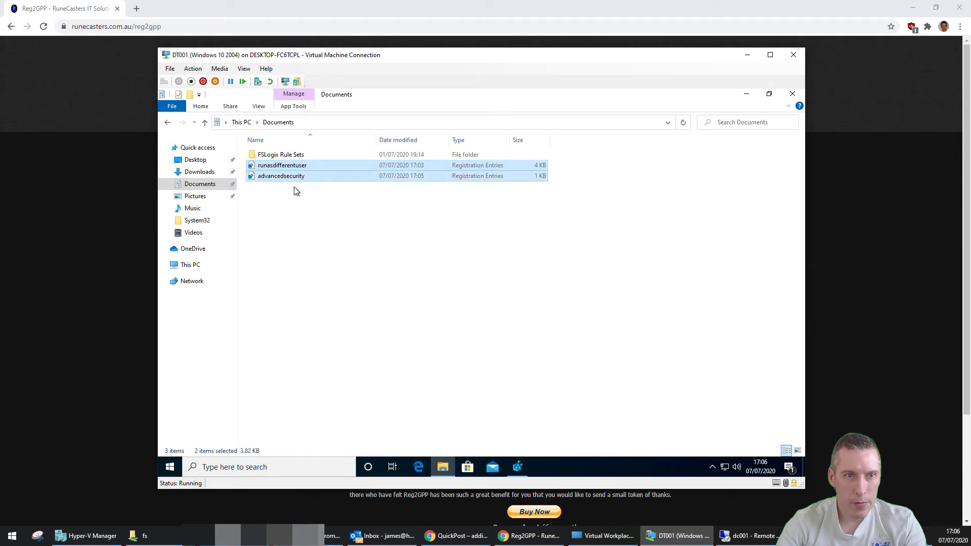
{"action": "right_click", "coordinate": [292, 177]}
{"action": "left_click", "coordinate": [328, 284]}
{"action": "left_click", "coordinate": [913, 8]}
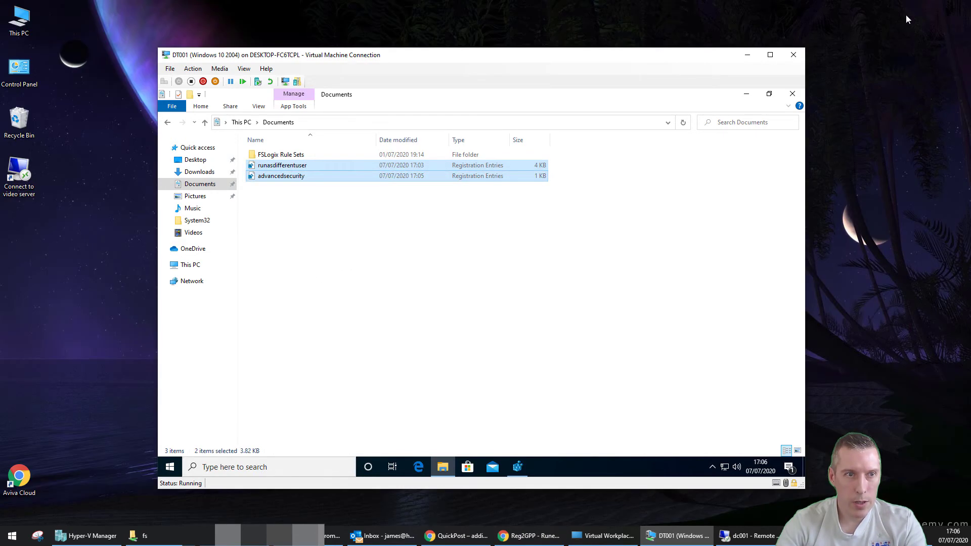
{"action": "right_click", "coordinate": [857, 102]}
{"action": "left_click", "coordinate": [867, 145]}
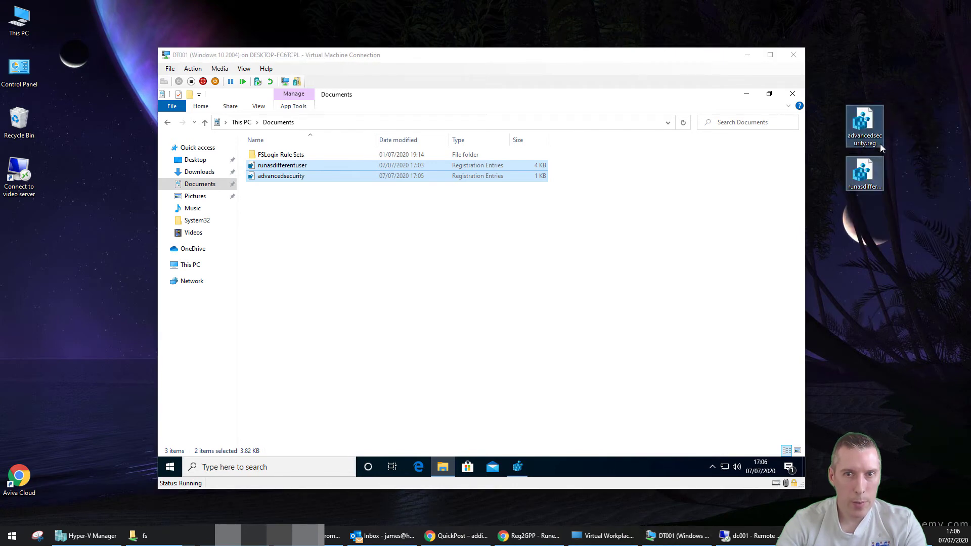
Return to the Reg2GPP page and start picking a .reg file to upload
{"action": "left_click", "coordinate": [747, 54]}
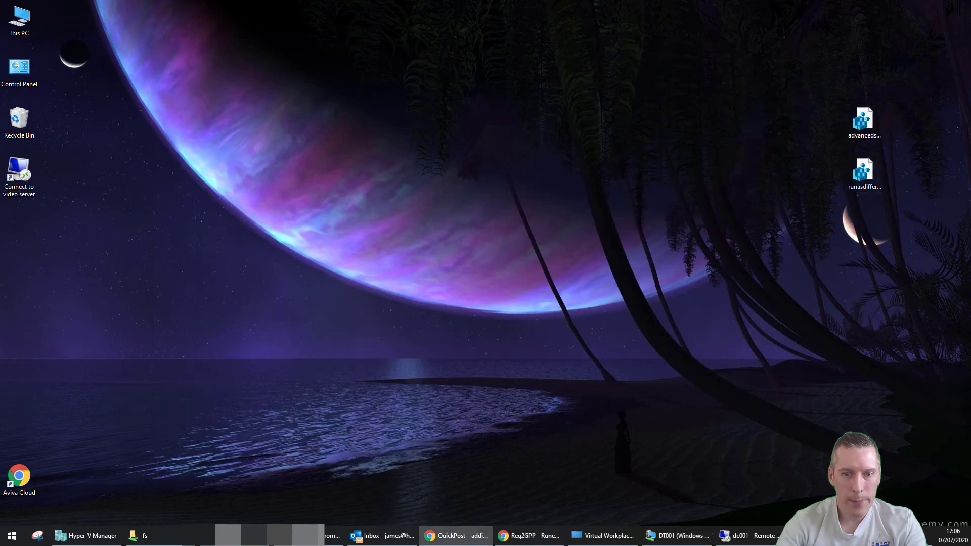
{"action": "left_click", "coordinate": [553, 536]}
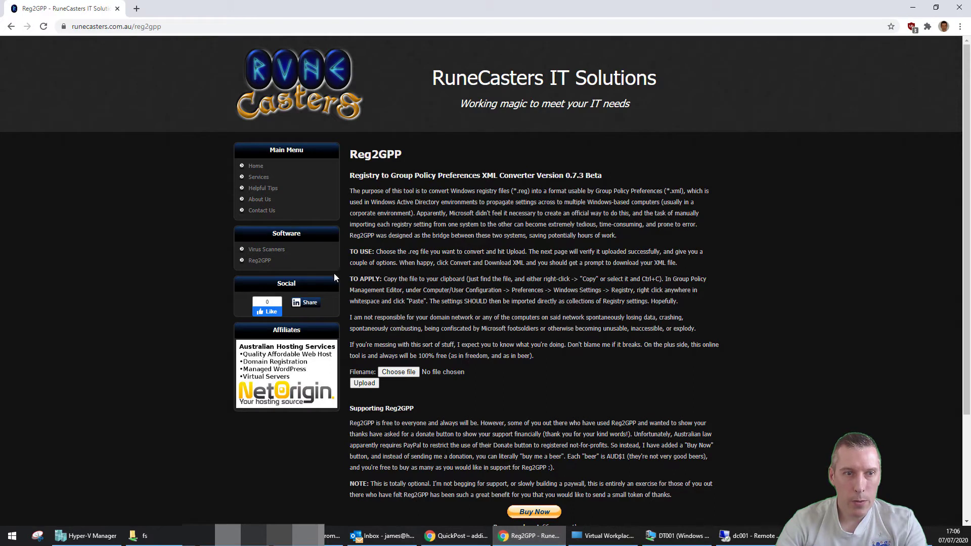
{"action": "left_click", "coordinate": [367, 385]}
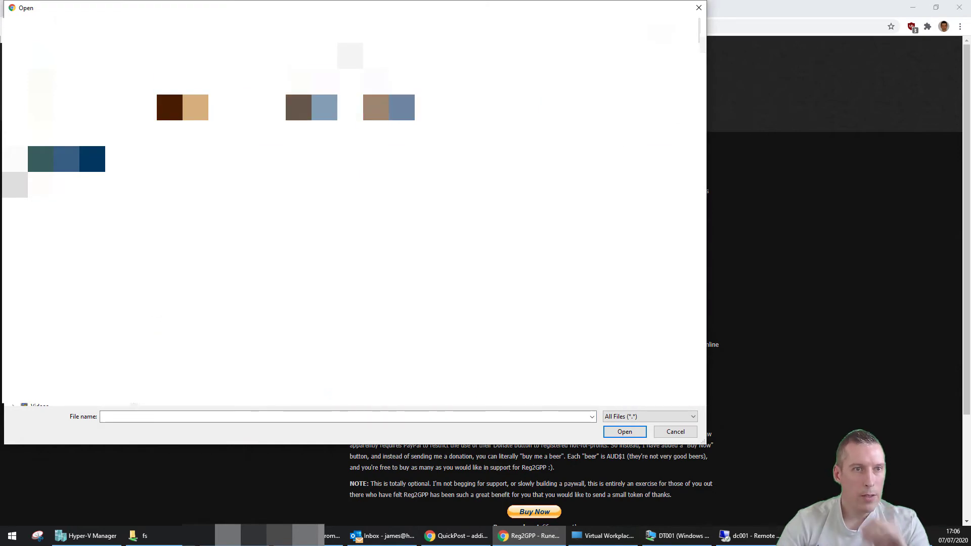
Upload runasdifferentuser.reg, enable remove-when-no-longer-applied, and download runasdifferentuser.xml
{"action": "double_click", "coordinate": [202, 105]}
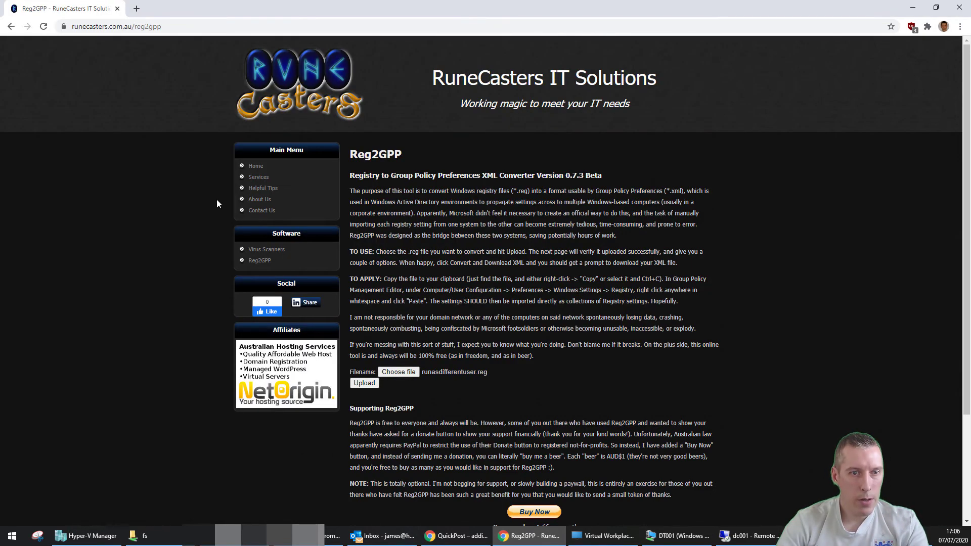
{"action": "left_click", "coordinate": [361, 385]}
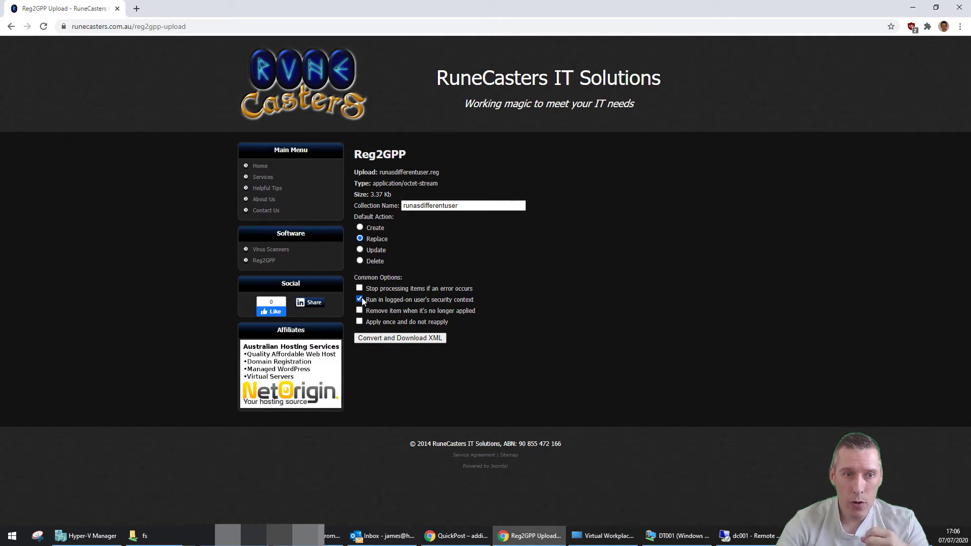
{"action": "left_click", "coordinate": [360, 310]}
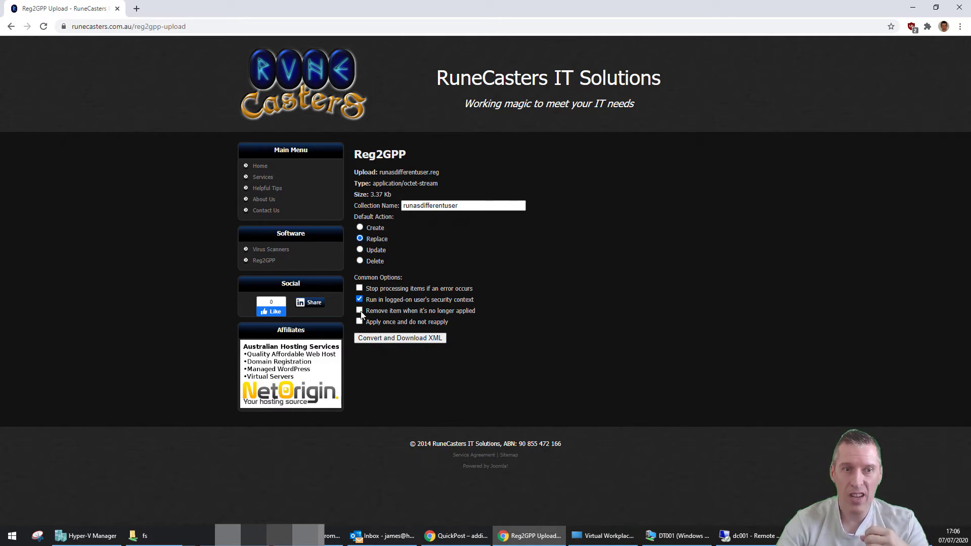
{"action": "left_click", "coordinate": [430, 339]}
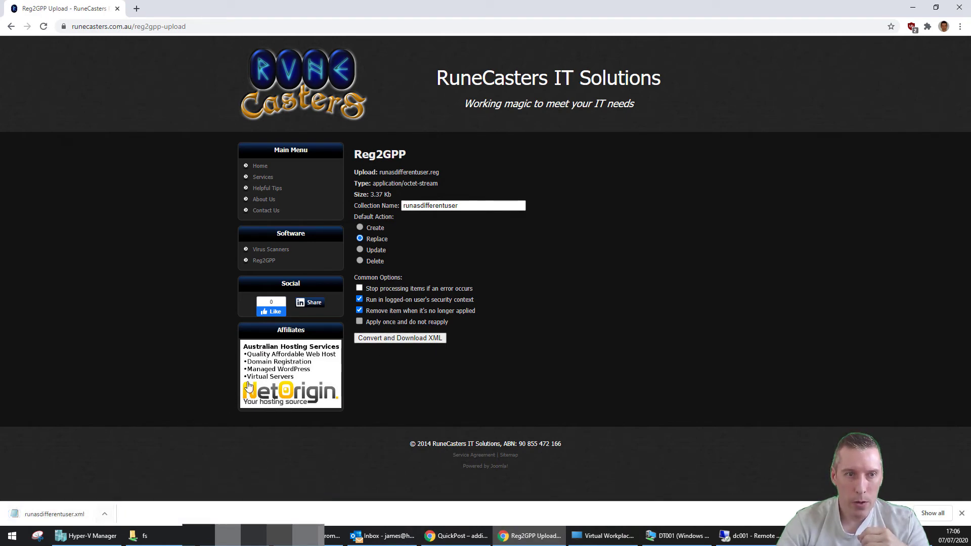
Go back to the Reg2GPP upload page and upload advancedsecurity.reg
{"action": "right_click", "coordinate": [11, 27]}
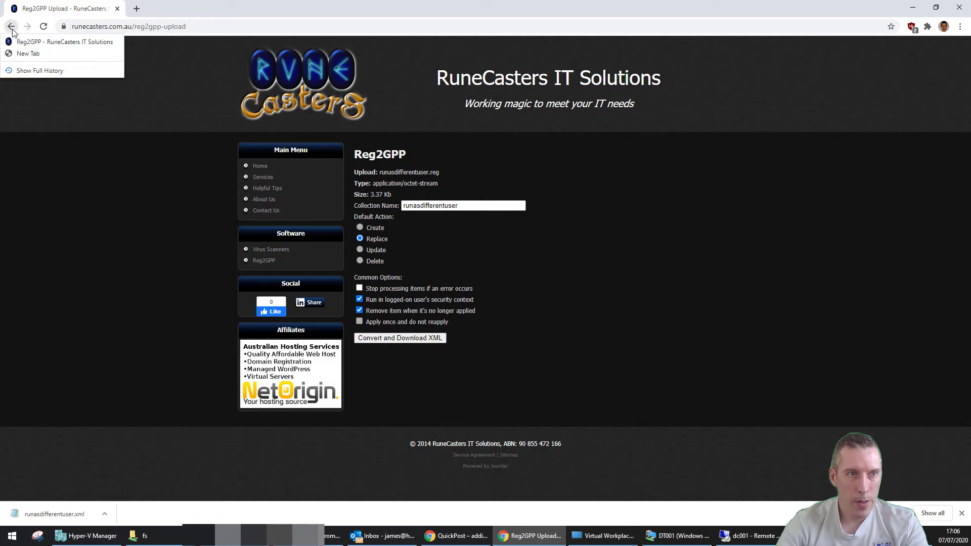
{"action": "left_click", "coordinate": [23, 44]}
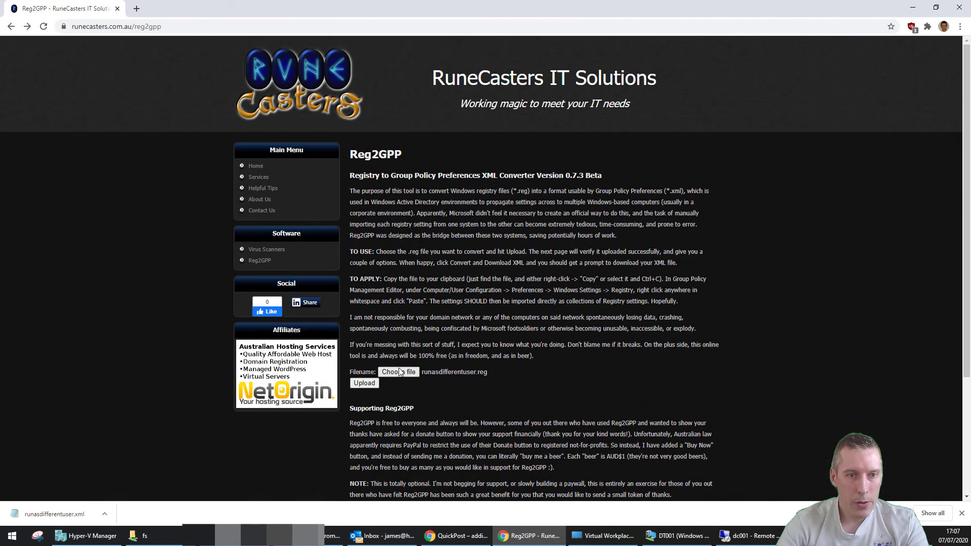
{"action": "left_click", "coordinate": [399, 374]}
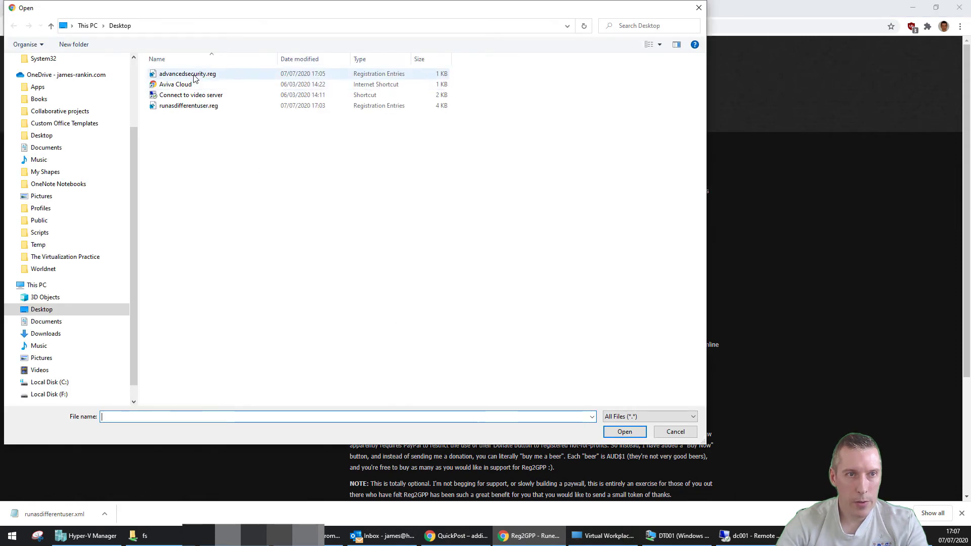
{"action": "key", "text": "Escape"}
{"action": "left_click", "coordinate": [365, 384]}
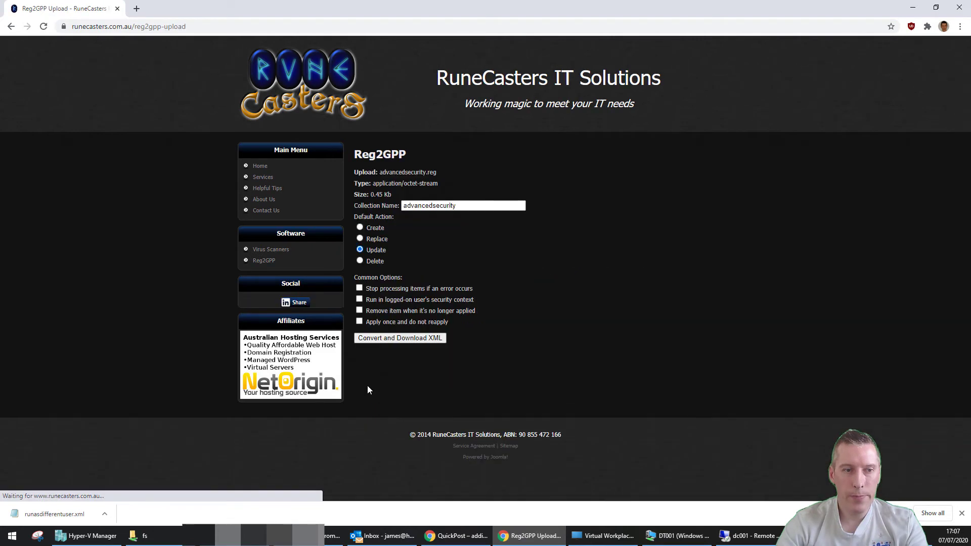
Convert it with Replace, logged-on user context and remove options; show the downloaded XML in its folder
{"action": "left_click", "coordinate": [360, 238]}
{"action": "left_click", "coordinate": [359, 299]}
{"action": "left_click", "coordinate": [360, 311]}
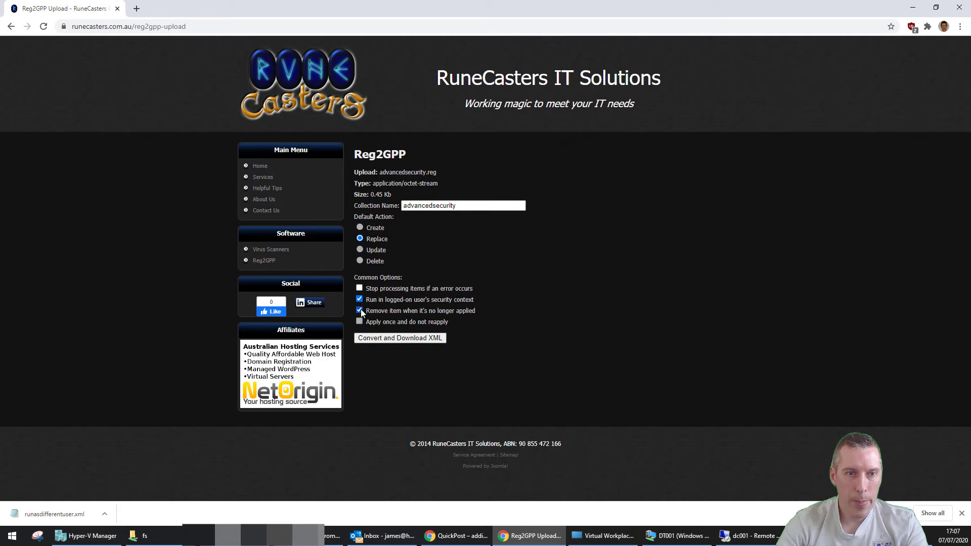
{"action": "left_click", "coordinate": [396, 337]}
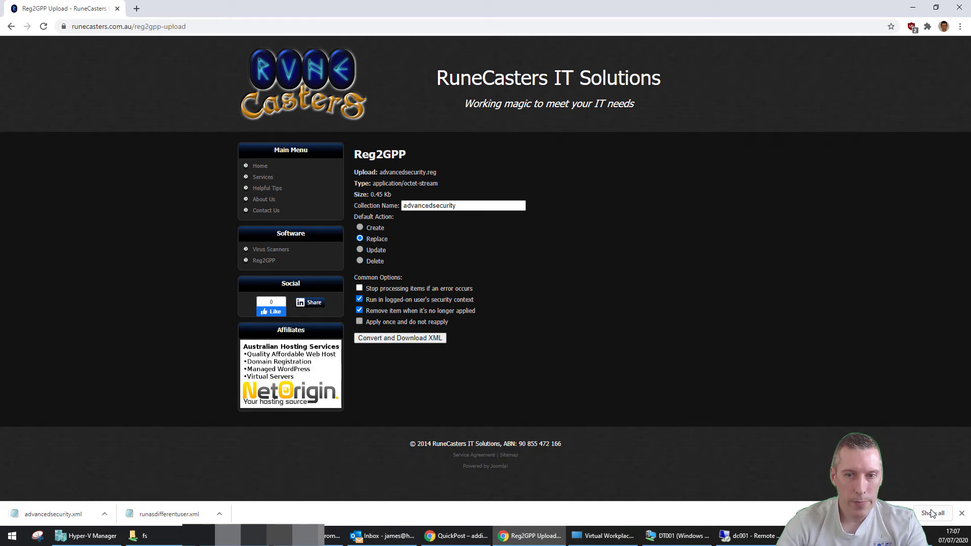
{"action": "left_click", "coordinate": [220, 514]}
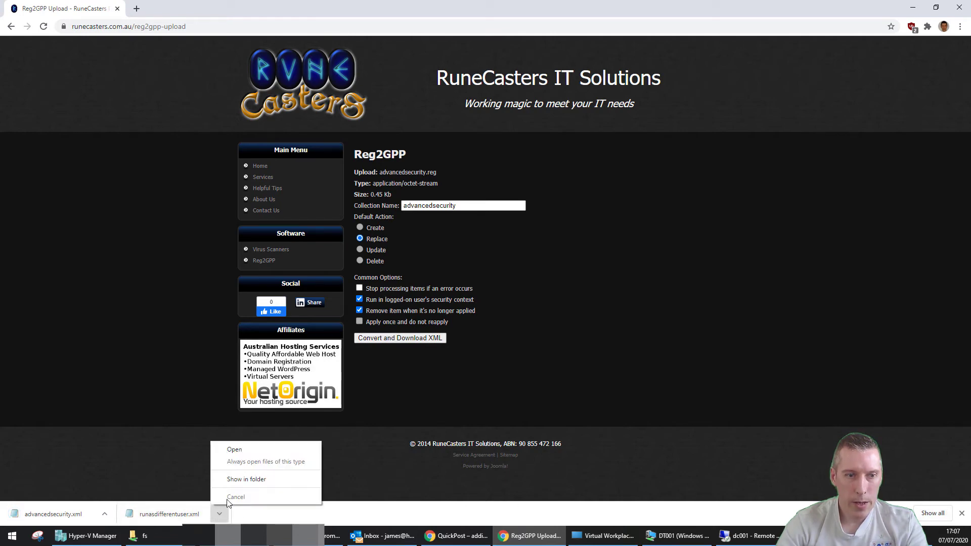
{"action": "left_click", "coordinate": [244, 477]}
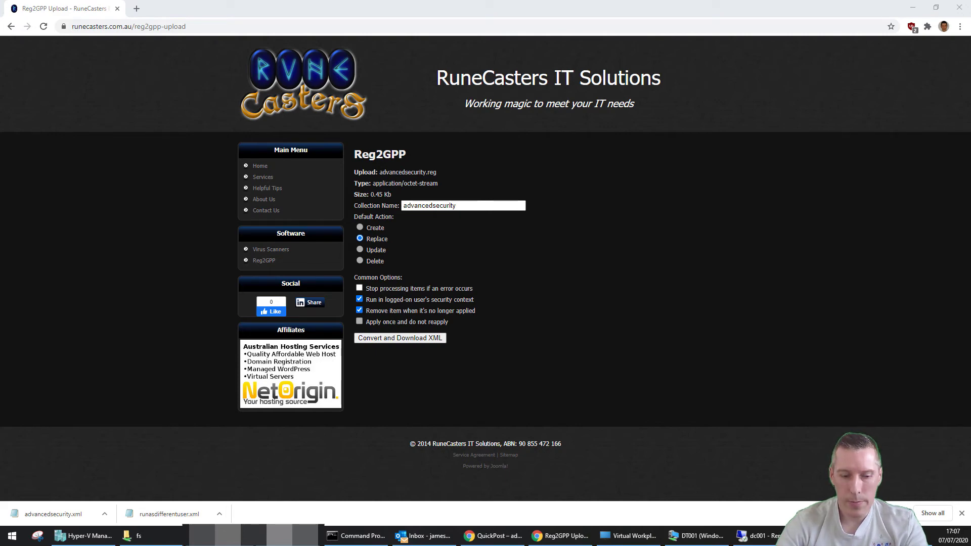
Paste runasdifferentuser.xml and advancedsecurity.xml onto the local Windows desktop
{"action": "left_click", "coordinate": [913, 8]}
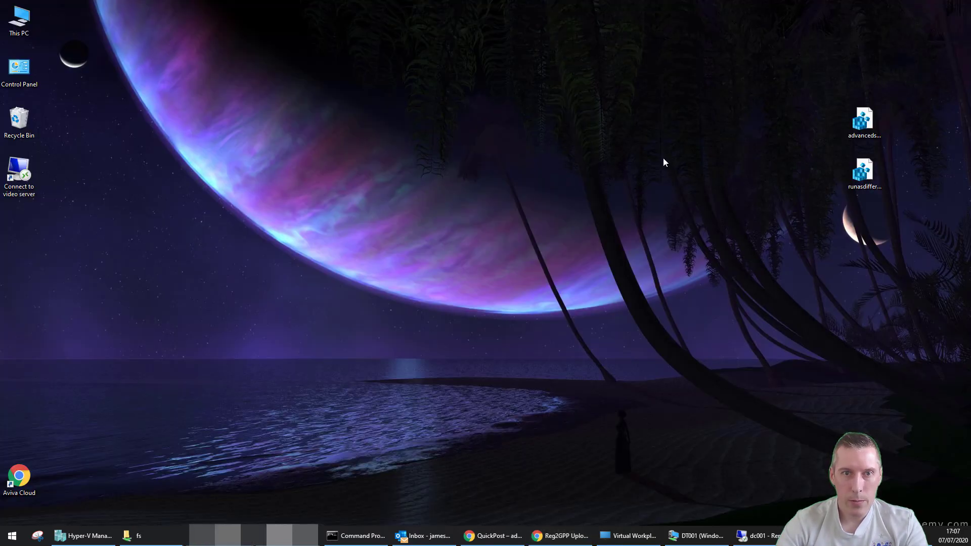
{"action": "right_click", "coordinate": [536, 152]}
{"action": "left_click", "coordinate": [562, 197]}
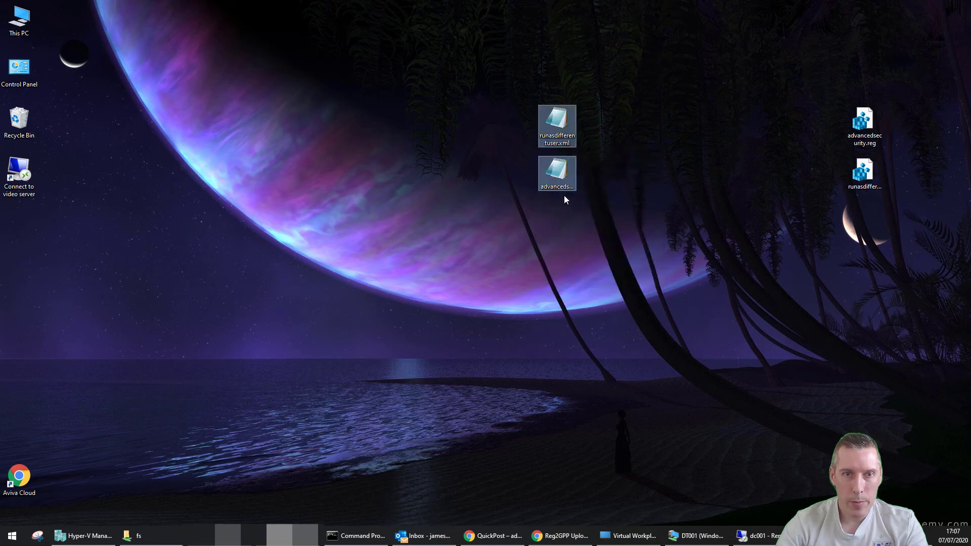
{"action": "right_click", "coordinate": [560, 168]}
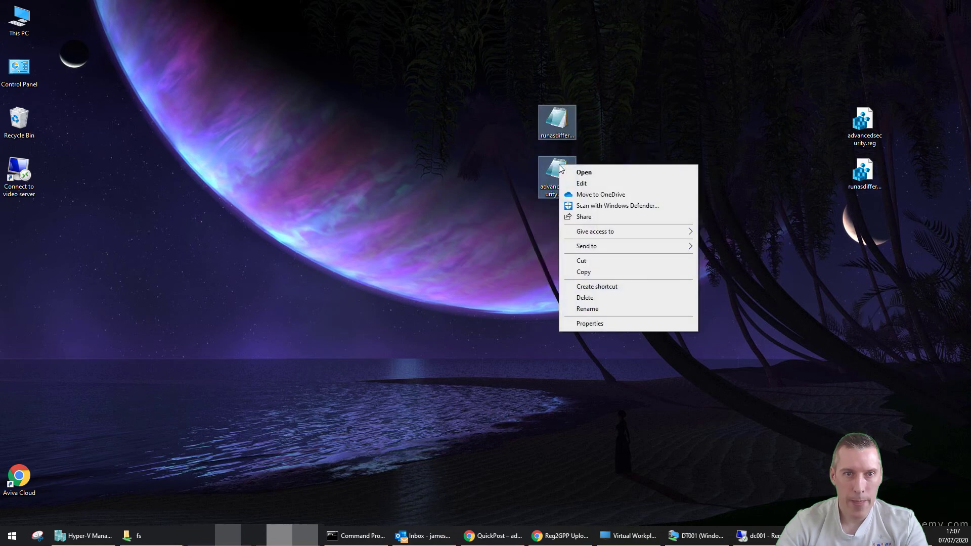
{"action": "left_click", "coordinate": [534, 410]}
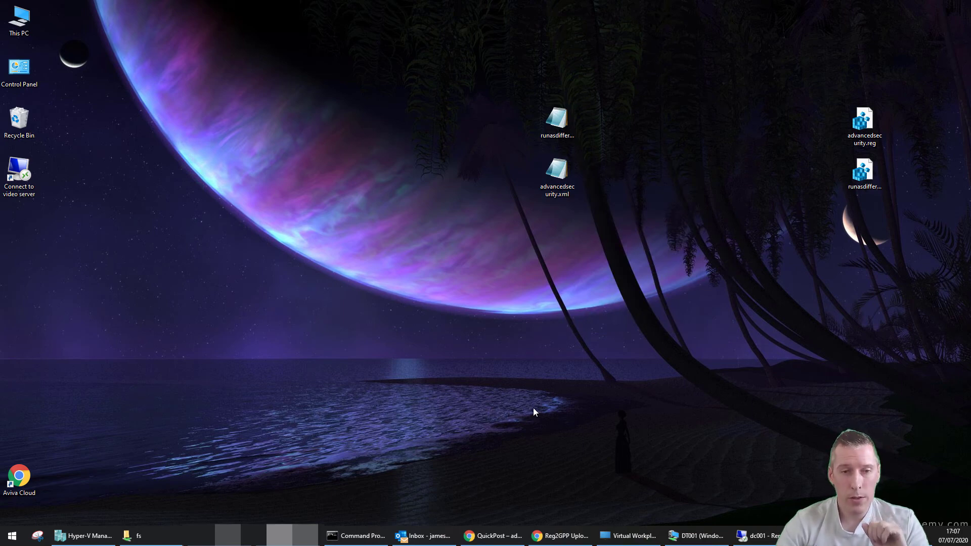
Copy the two XML files from the local desktop onto the dc001 server desktop
{"action": "left_click", "coordinate": [754, 536]}
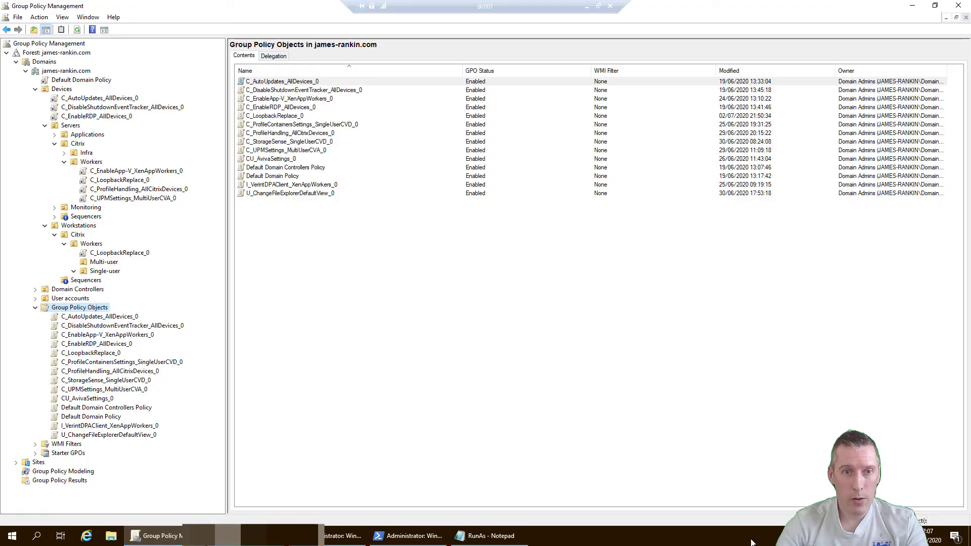
{"action": "left_click", "coordinate": [598, 6]}
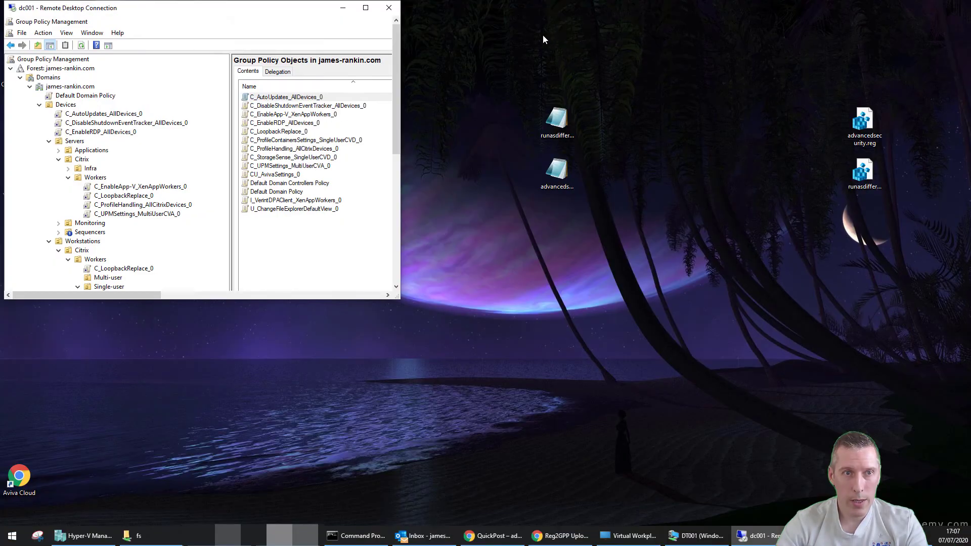
{"action": "left_click", "coordinate": [366, 8]}
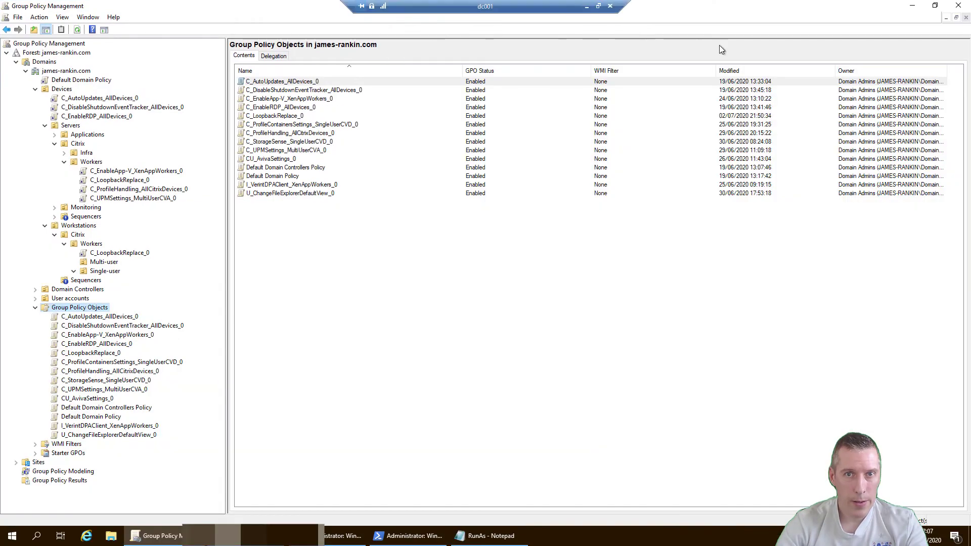
{"action": "left_click", "coordinate": [913, 2]}
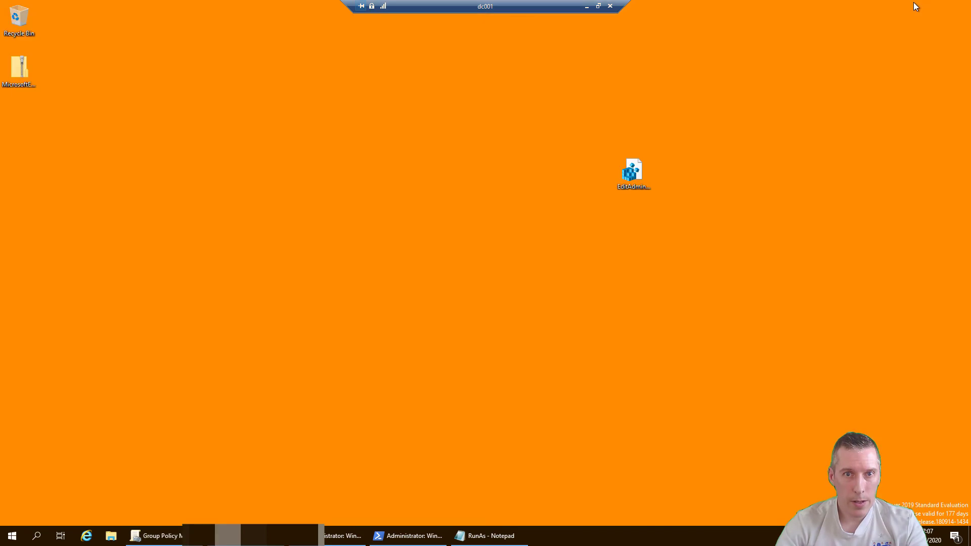
{"action": "left_click", "coordinate": [598, 6]}
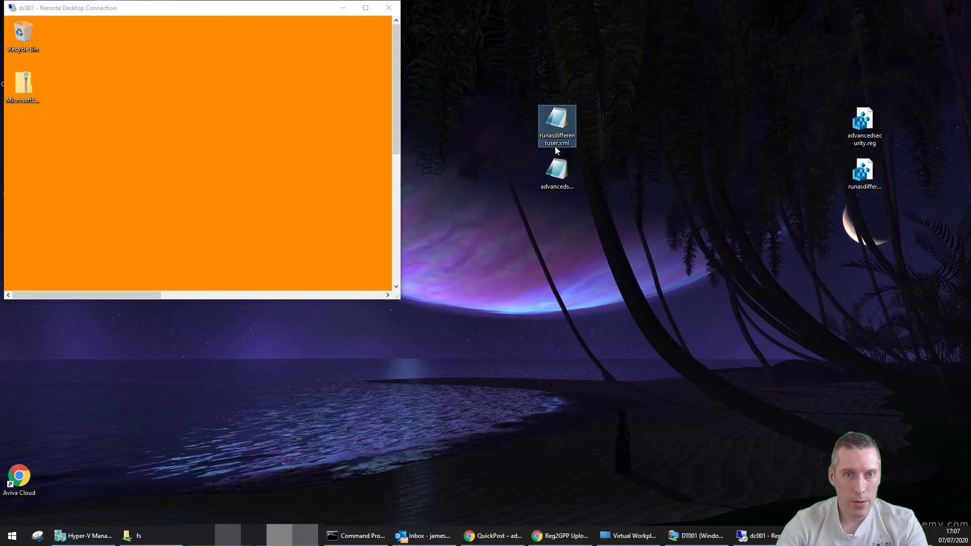
{"action": "left_click_drag", "start_coordinate": [555, 137], "coordinate": [406, 159]}
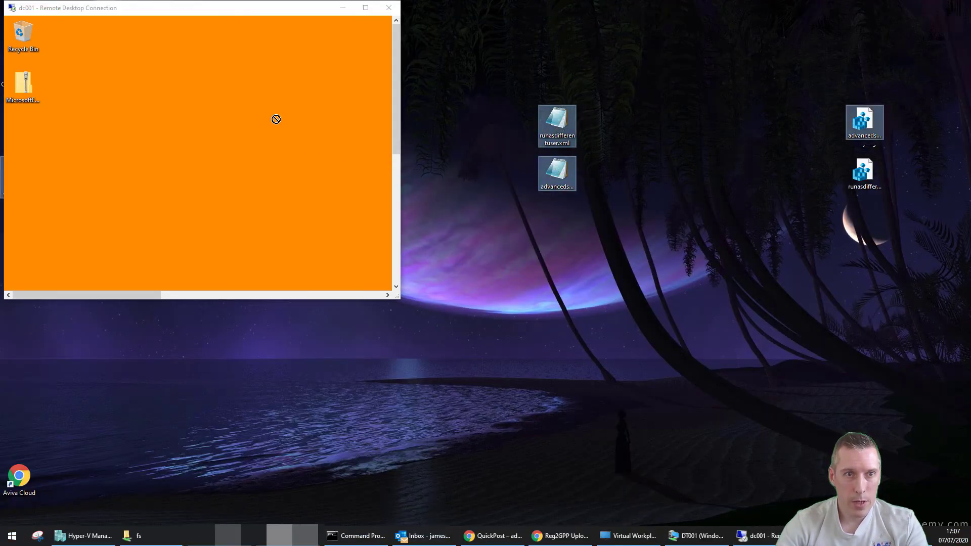
{"action": "right_click", "coordinate": [559, 124]}
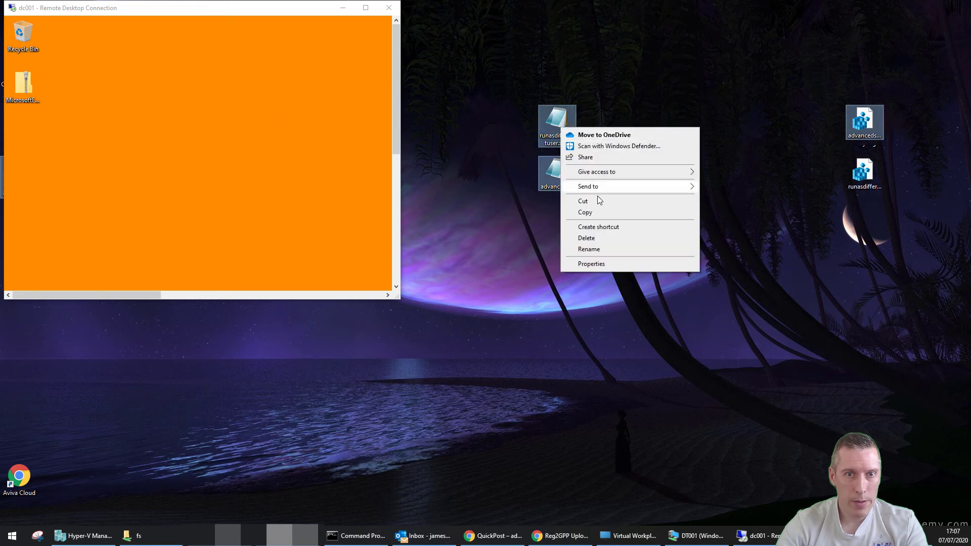
{"action": "left_click", "coordinate": [599, 212]}
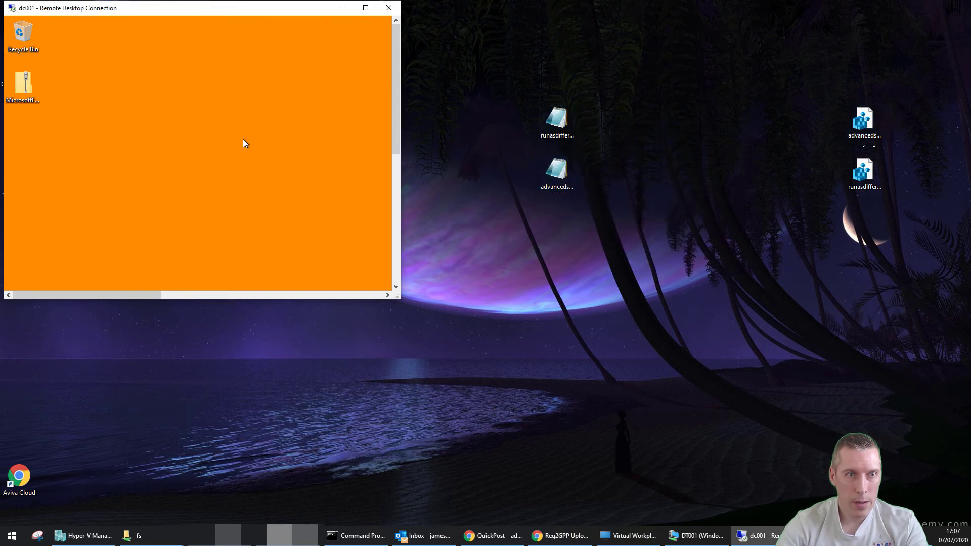
{"action": "right_click", "coordinate": [243, 138]}
{"action": "left_click", "coordinate": [272, 183]}
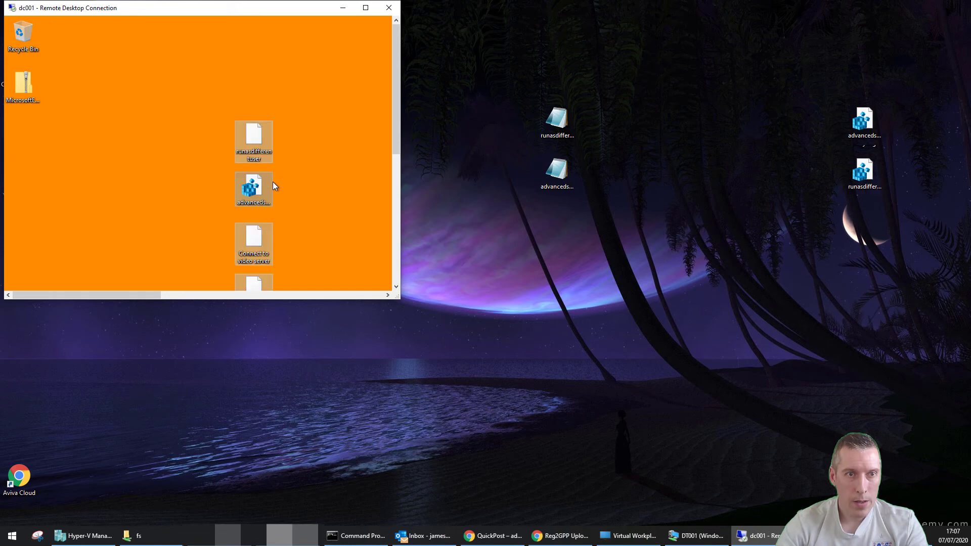
Permanently delete the video-server shortcut and two registry files on dc001, then restore Group Policy Management
{"action": "left_click", "coordinate": [365, 8]}
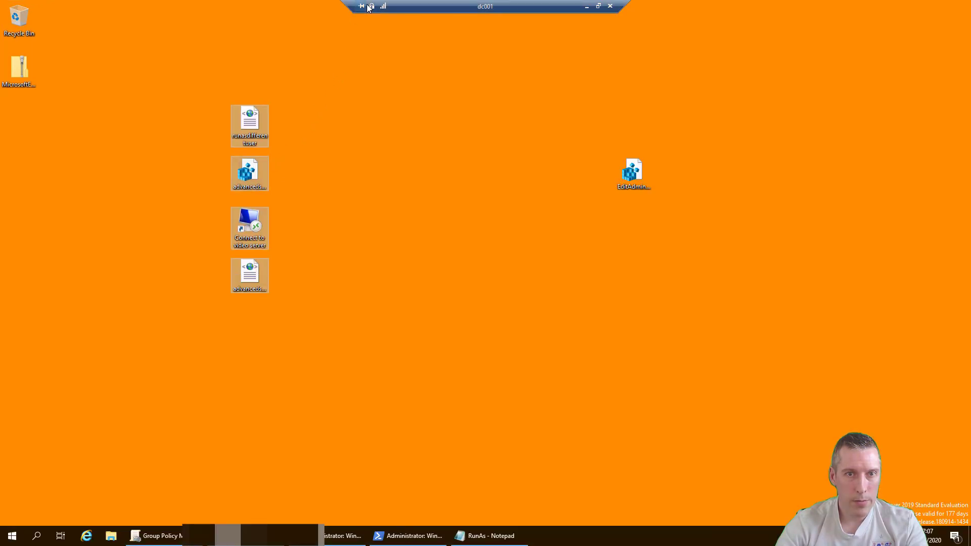
{"action": "left_click", "coordinate": [292, 243]}
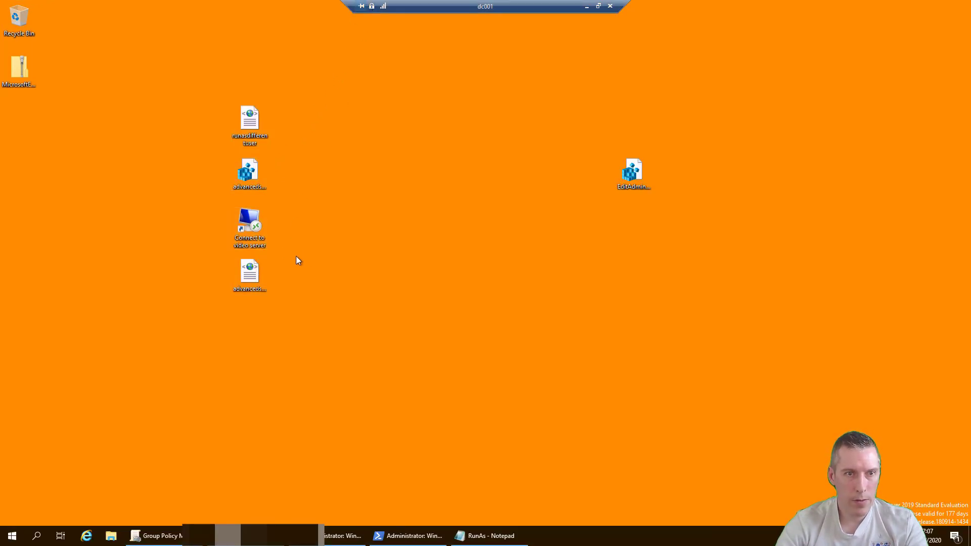
{"action": "left_click", "coordinate": [261, 241]}
{"action": "left_click", "coordinate": [256, 187], "text": "ctrl"}
{"action": "left_click", "coordinate": [638, 193], "text": "ctrl"}
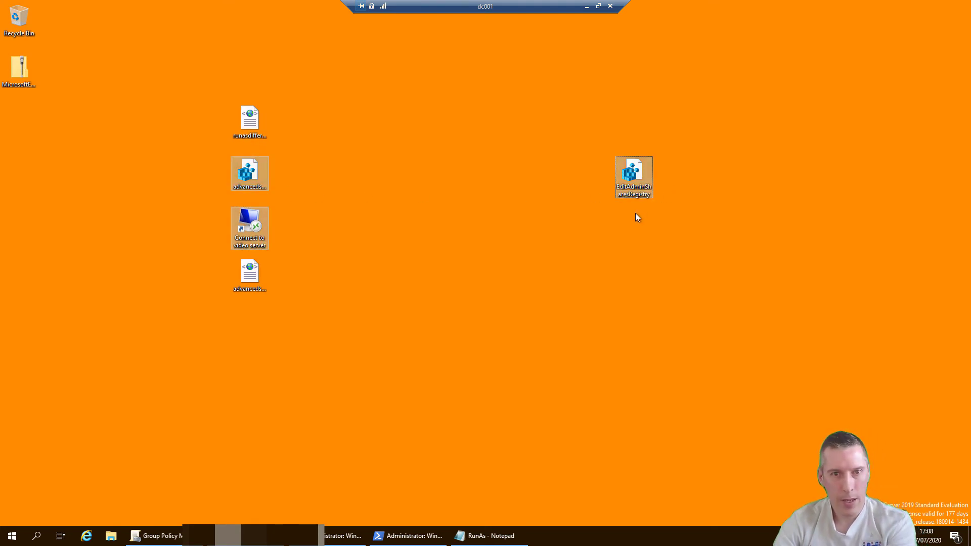
{"action": "key", "text": "shift+Delete"}
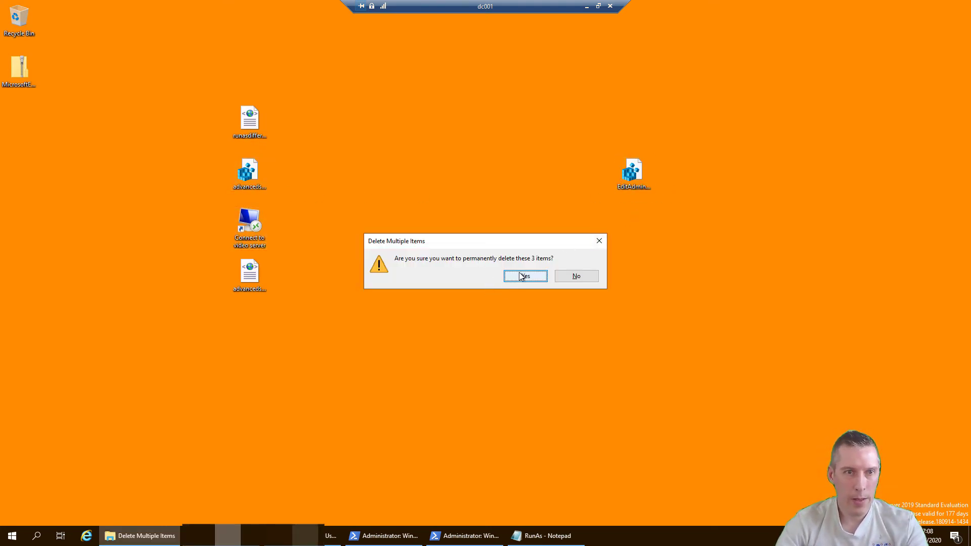
{"action": "left_click", "coordinate": [521, 275]}
{"action": "left_click_drag", "start_coordinate": [256, 119], "coordinate": [255, 225]}
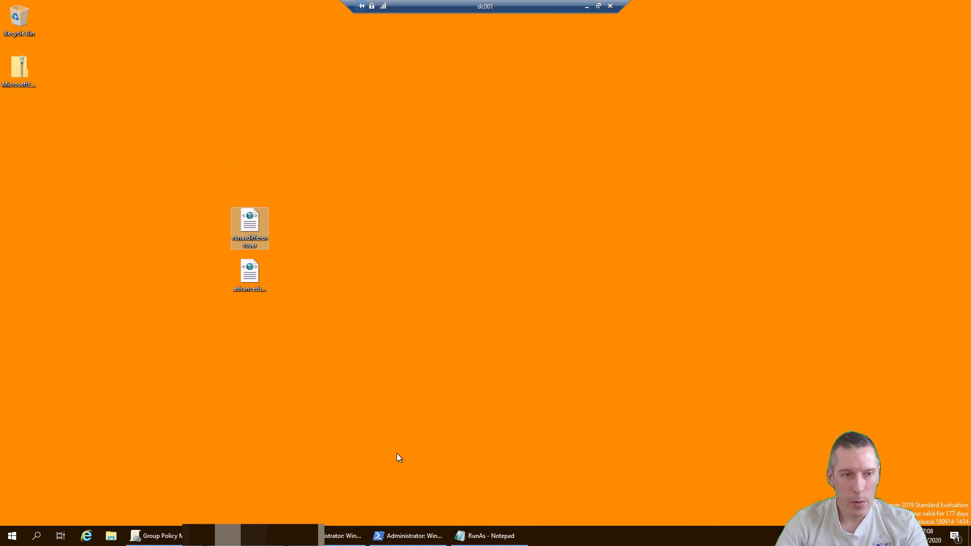
{"action": "left_click", "coordinate": [157, 535]}
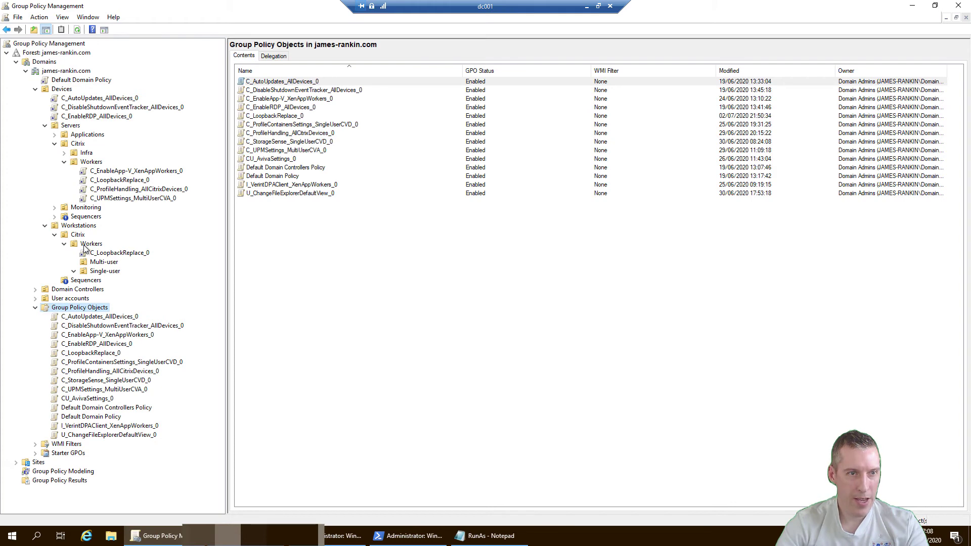
Create the ImportContextMenuItems GPO and link it to the Single-user OU
{"action": "left_click", "coordinate": [74, 271]}
{"action": "left_click", "coordinate": [101, 273]}
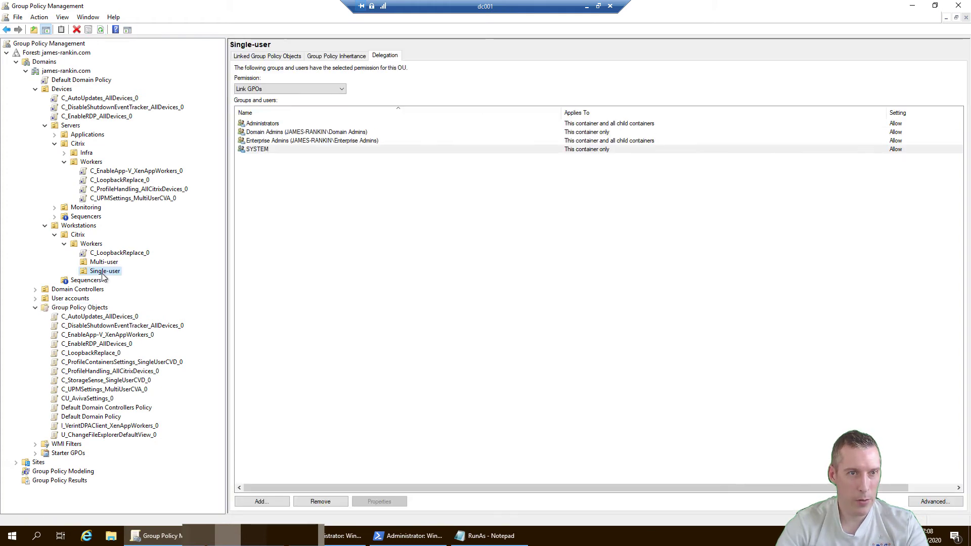
{"action": "right_click", "coordinate": [102, 273]}
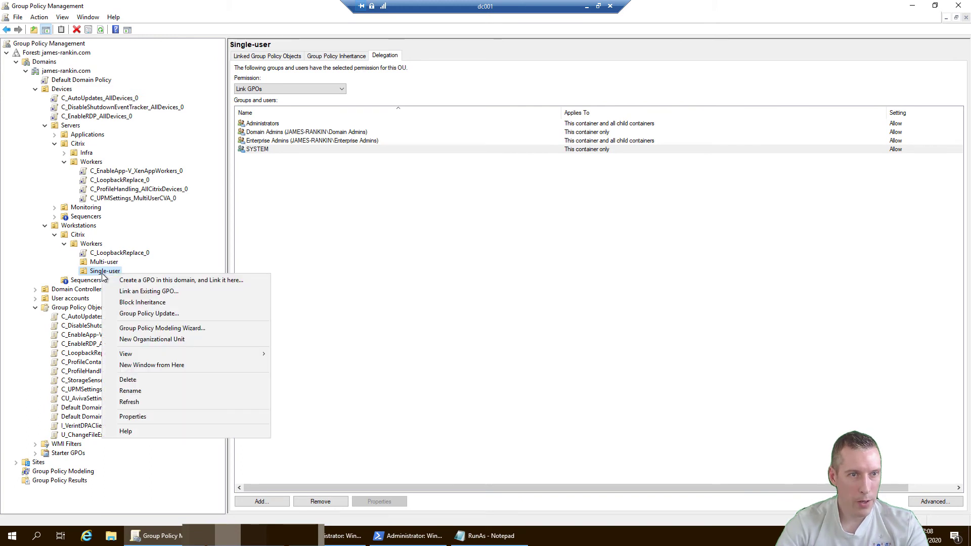
{"action": "left_click", "coordinate": [129, 278]}
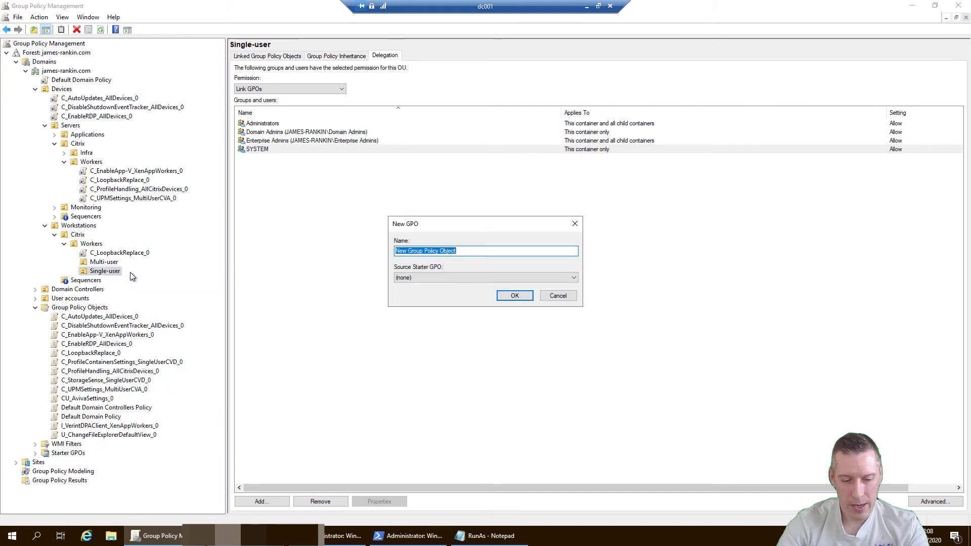
{"action": "type", "text": "Import"}
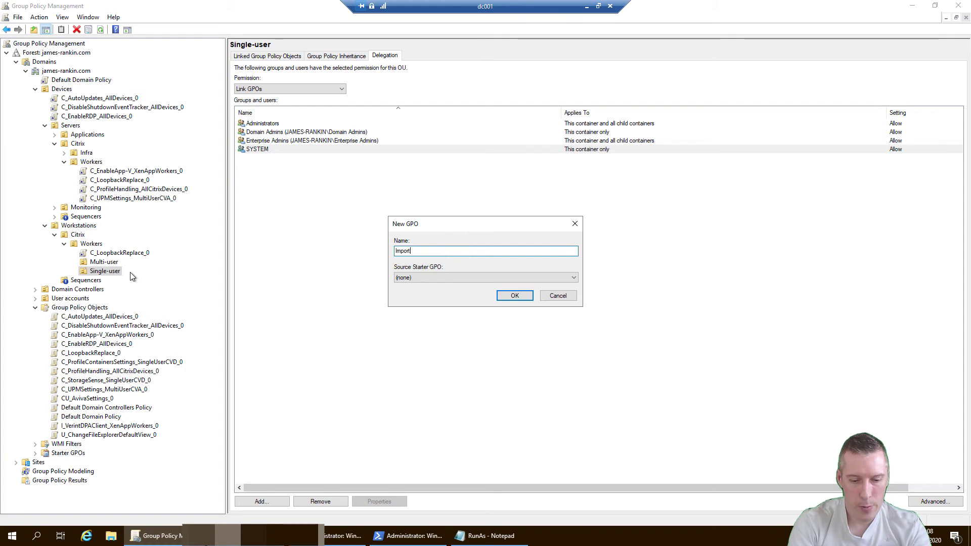
{"action": "type", "text": "ContextMenuItems"}
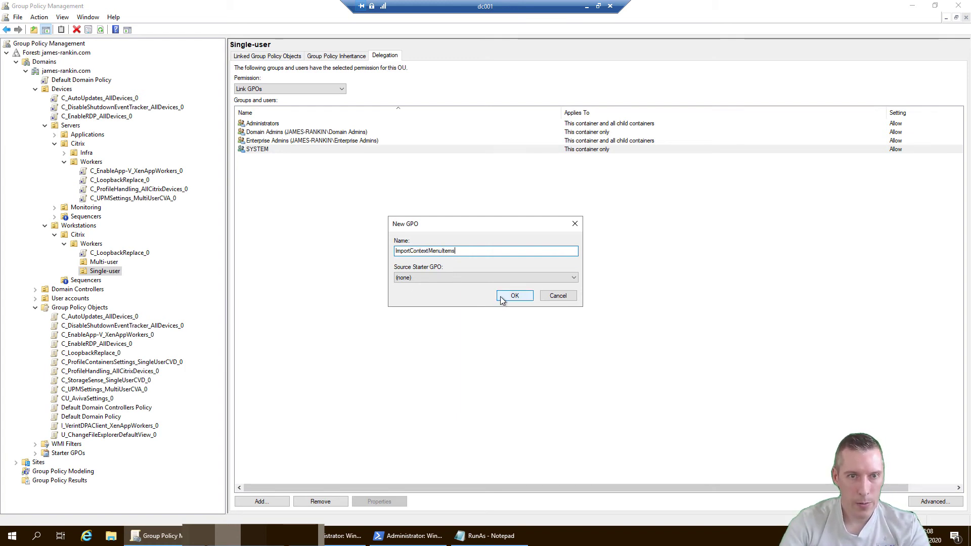
{"action": "left_click", "coordinate": [505, 296]}
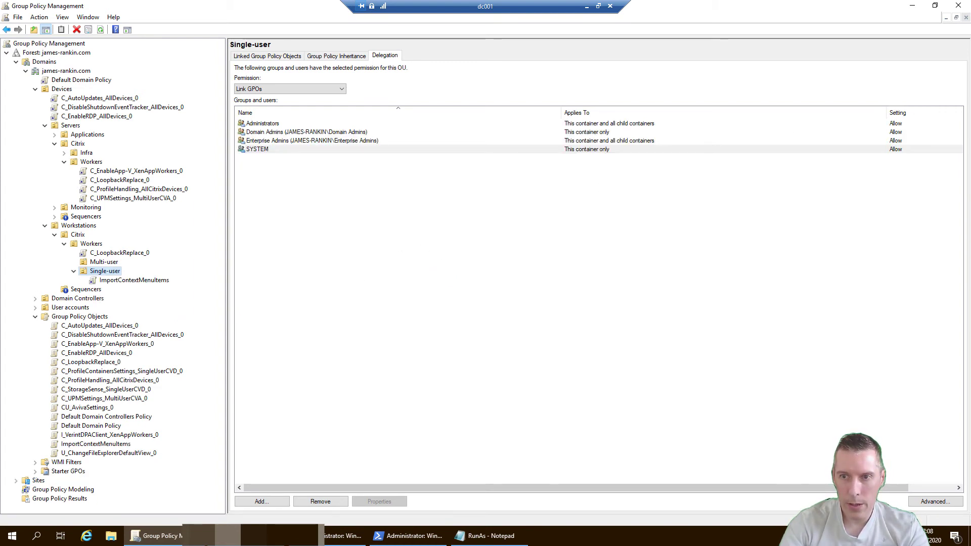
{"action": "left_click", "coordinate": [935, 5]}
Open runasdifferentuser.xml in Notepad and select its entire XML collection
{"action": "left_click", "coordinate": [913, 4]}
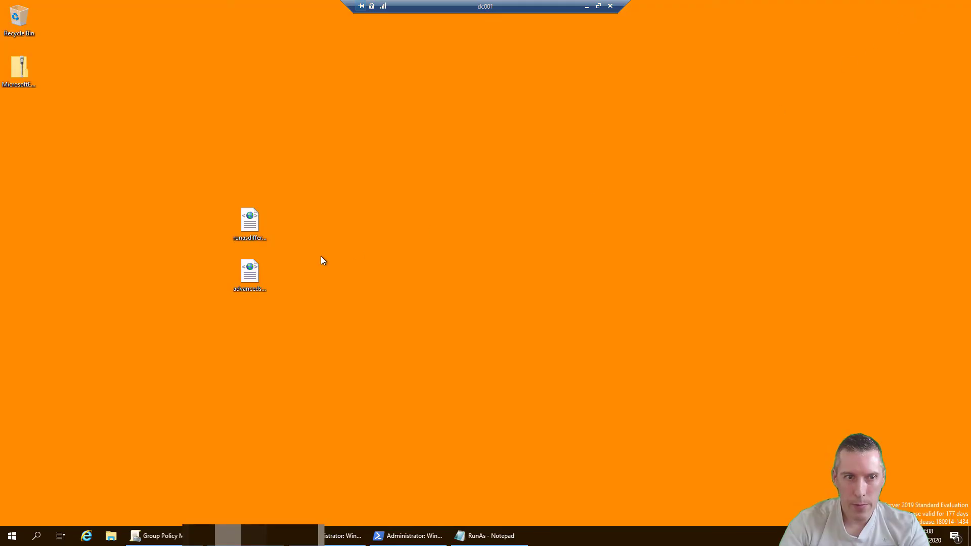
{"action": "right_click", "coordinate": [256, 220]}
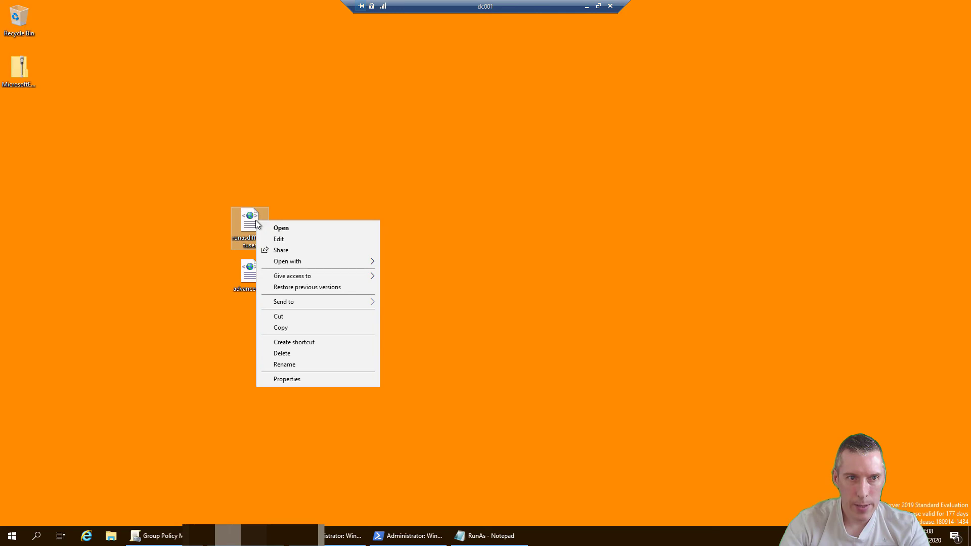
{"action": "left_click", "coordinate": [278, 237]}
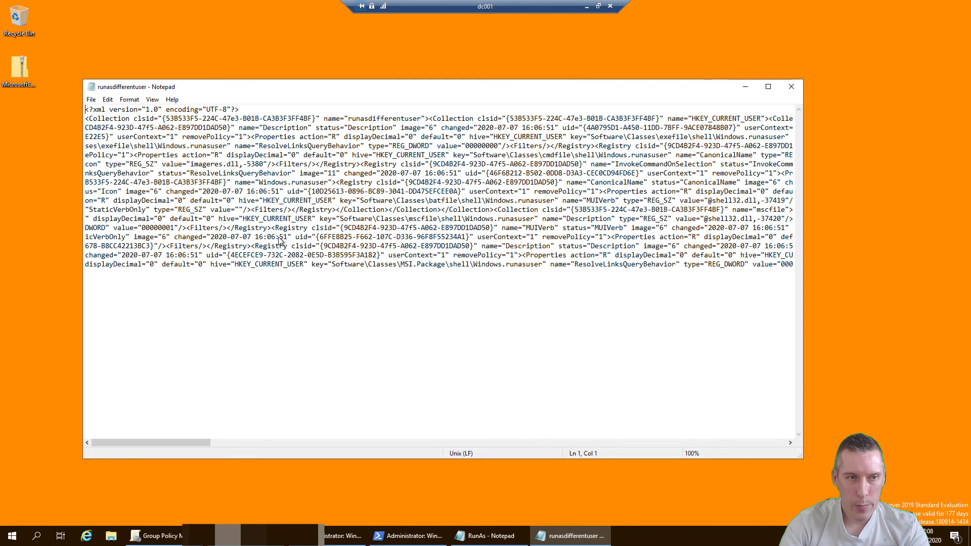
{"action": "key", "text": "ctrl+a"}
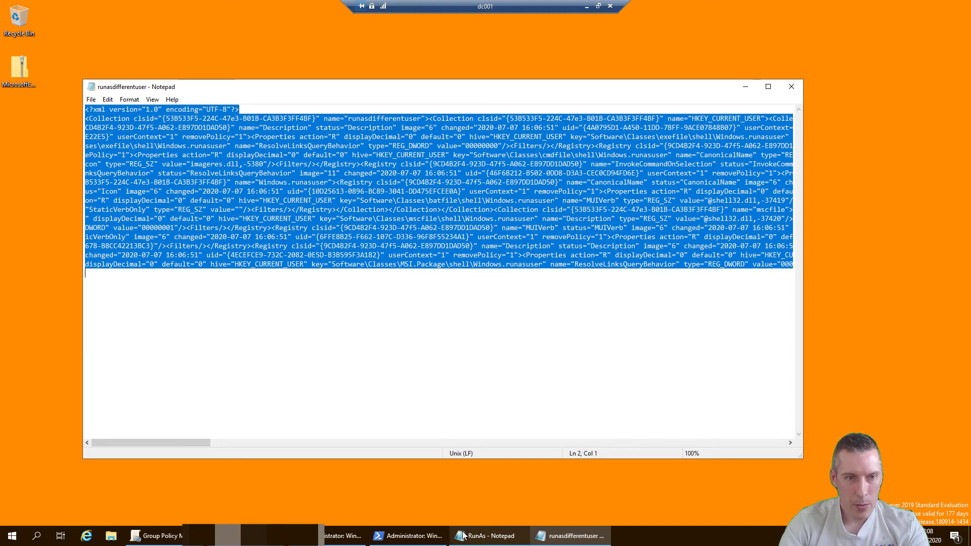
Edit the ImportContextMenuItems GPO and import the collection into User Preferences > Windows Settings > Registry
{"action": "mouse_move", "coordinate": [156, 535]}
{"action": "left_click", "coordinate": [215, 488]}
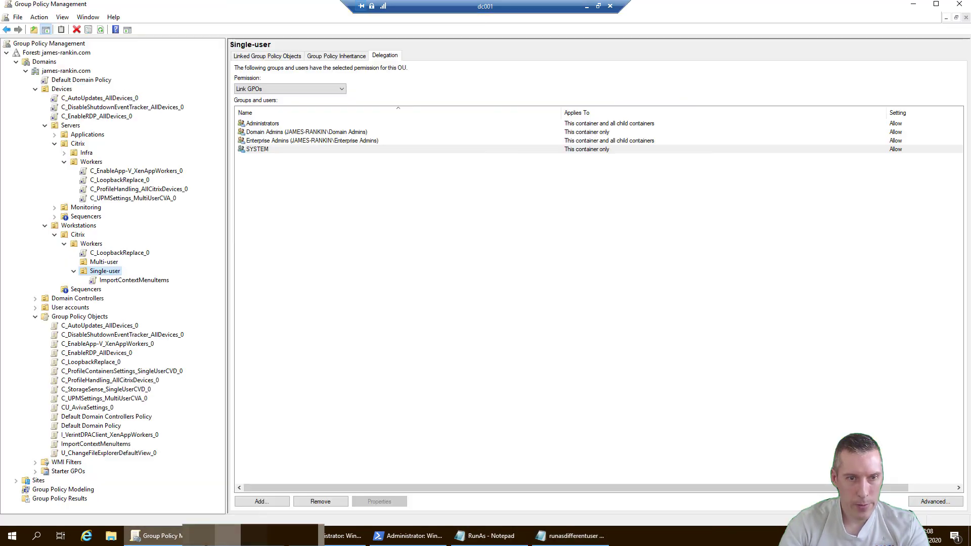
{"action": "right_click", "coordinate": [111, 283]}
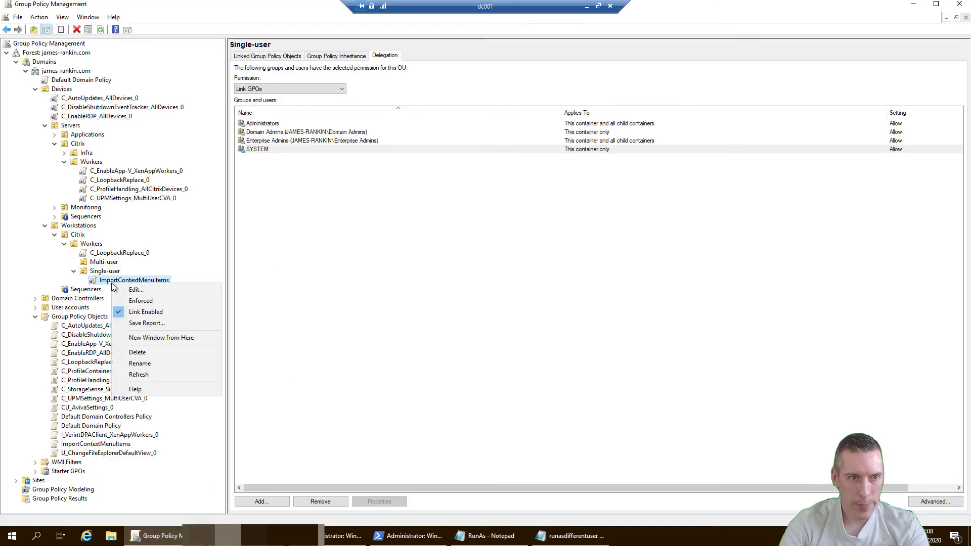
{"action": "left_click", "coordinate": [123, 288]}
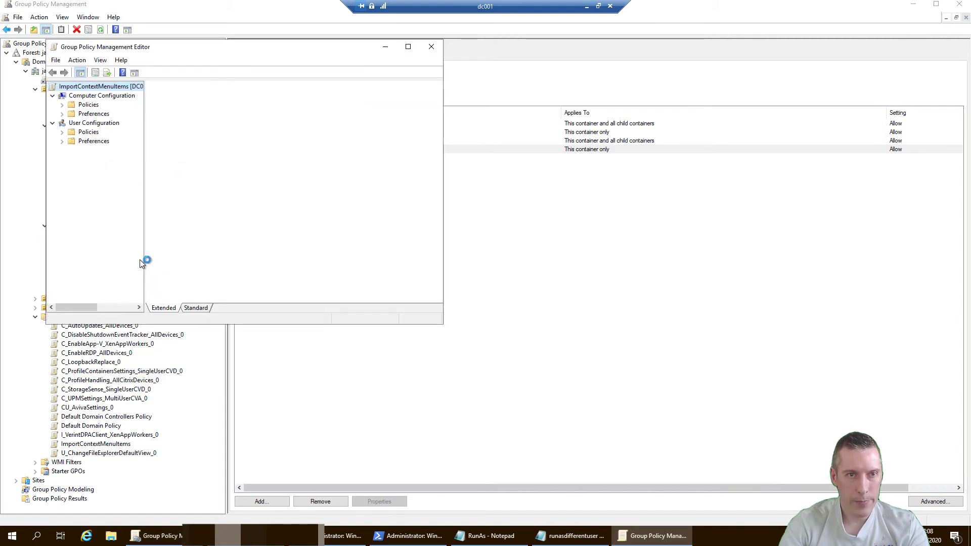
{"action": "left_click", "coordinate": [62, 142]}
{"action": "left_click", "coordinate": [72, 151]}
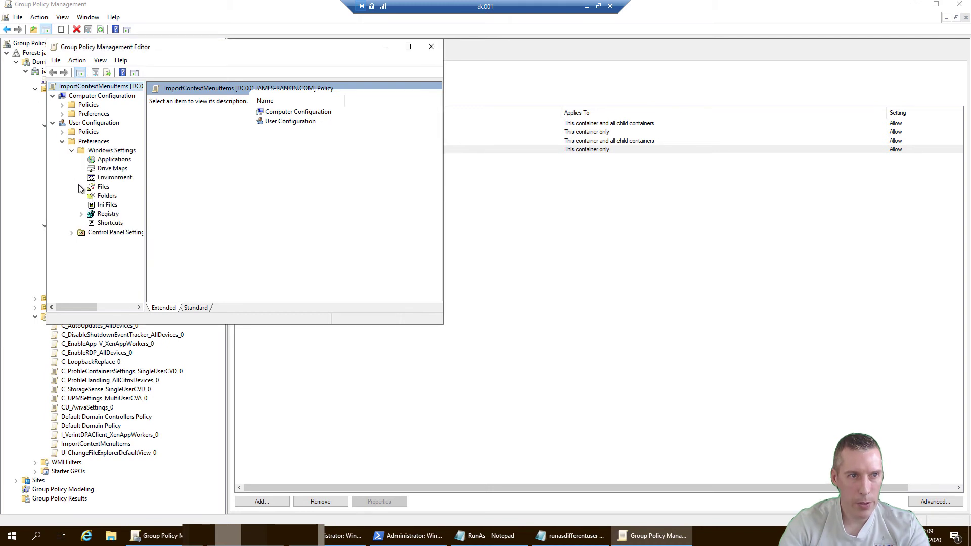
{"action": "left_click", "coordinate": [107, 214]}
{"action": "right_click", "coordinate": [328, 171]}
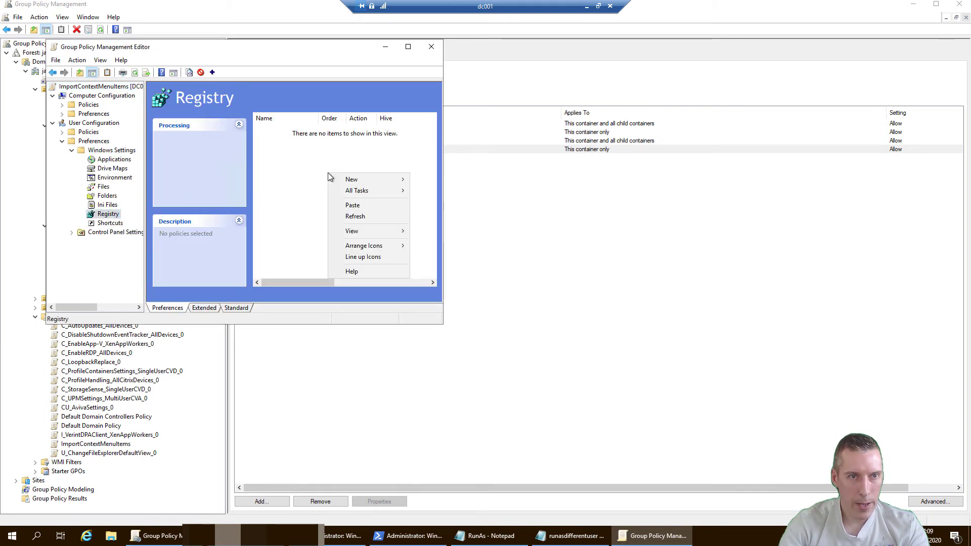
{"action": "left_click", "coordinate": [360, 205]}
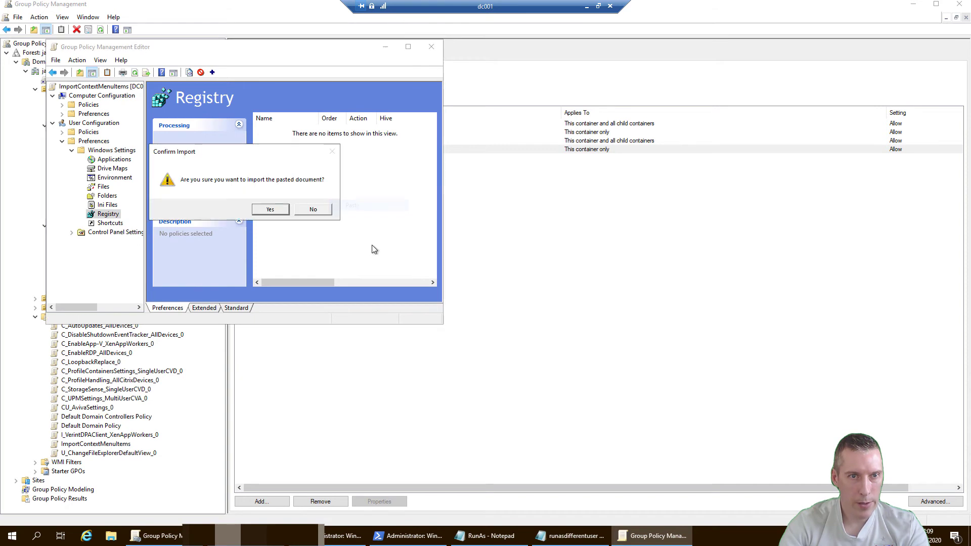
{"action": "left_click", "coordinate": [273, 212]}
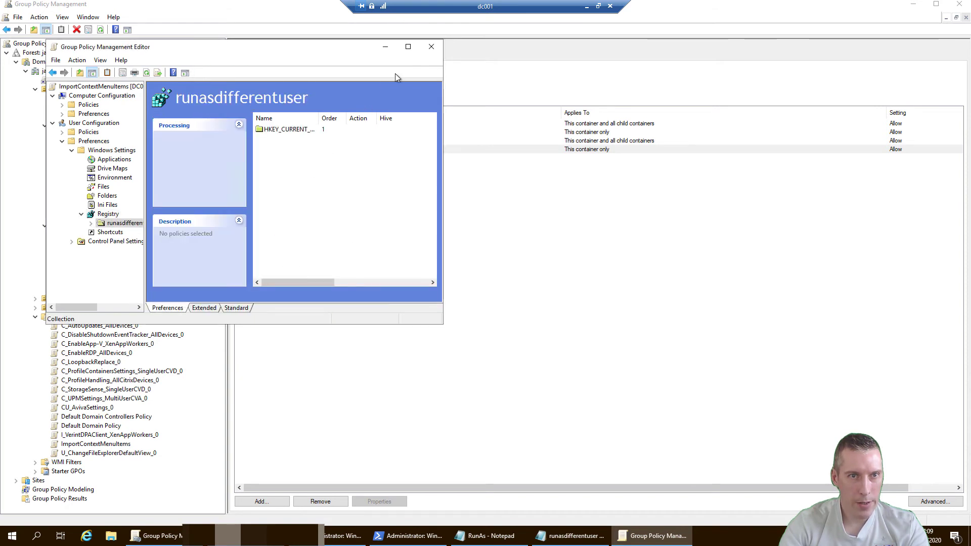
Expand runasdifferentuser down to exefile's shell key to inspect the Windows.runasuser registry values
{"action": "left_click", "coordinate": [407, 46]}
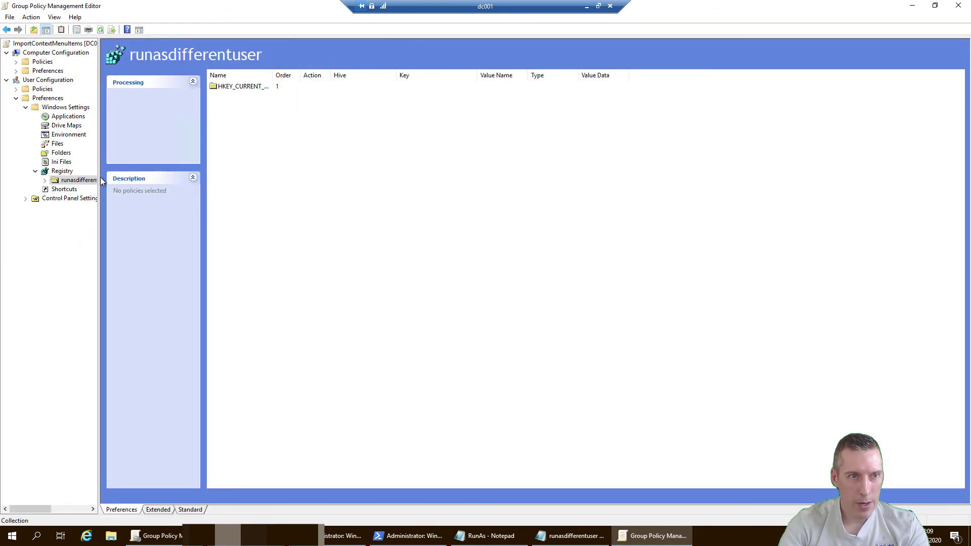
{"action": "left_click_drag", "start_coordinate": [99, 177], "coordinate": [177, 183]}
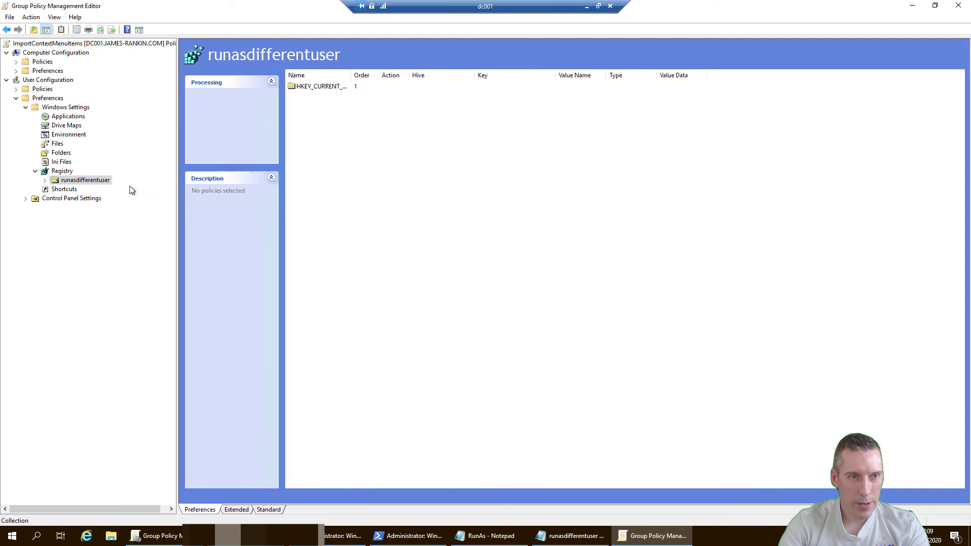
{"action": "left_click", "coordinate": [44, 179]}
{"action": "left_click", "coordinate": [54, 190]}
{"action": "left_click", "coordinate": [64, 198]}
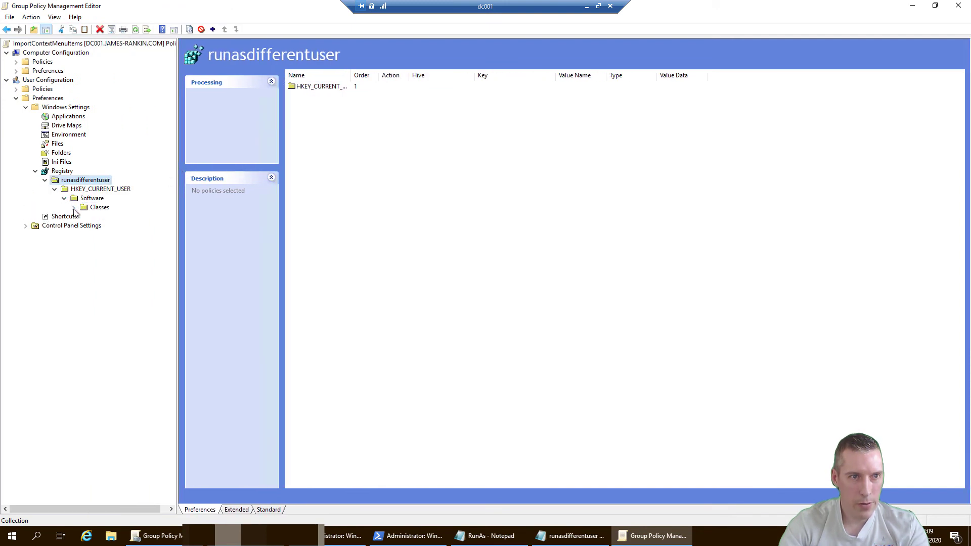
{"action": "left_click", "coordinate": [74, 208]}
{"action": "left_click", "coordinate": [83, 217]}
{"action": "left_click", "coordinate": [93, 225]}
{"action": "left_click", "coordinate": [126, 236]}
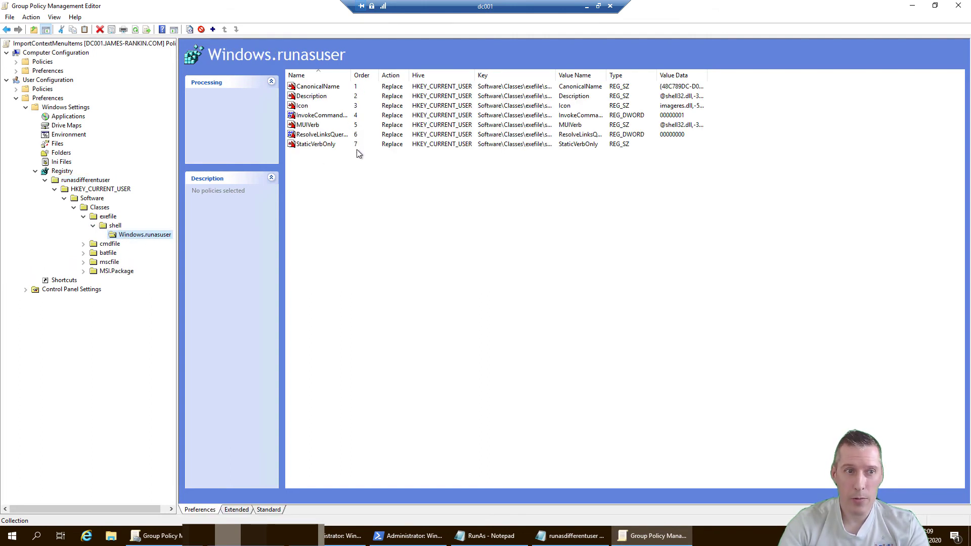
{"action": "left_click", "coordinate": [45, 180]}
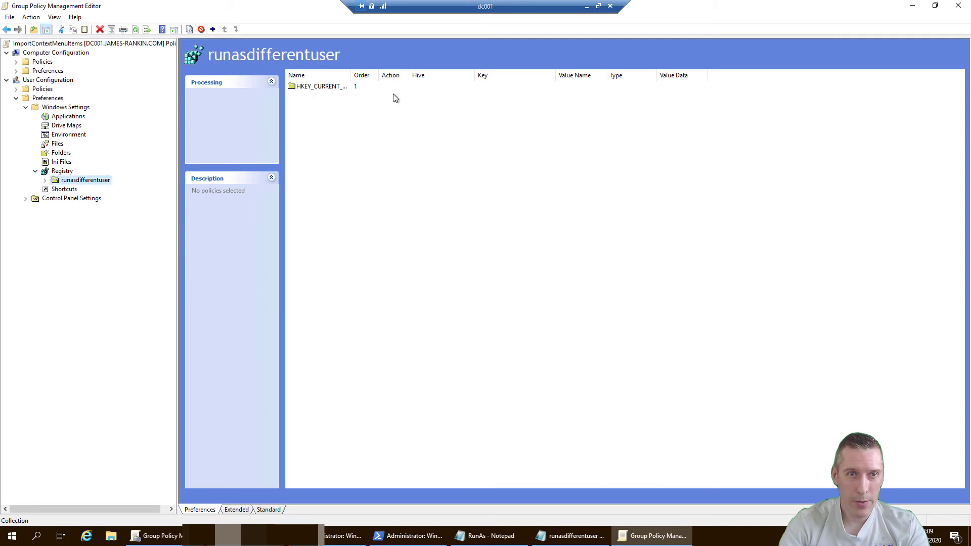
Close the runasdifferentuser file and select all of advancedsecurity.xml in Notepad
{"action": "left_click", "coordinate": [912, 5]}
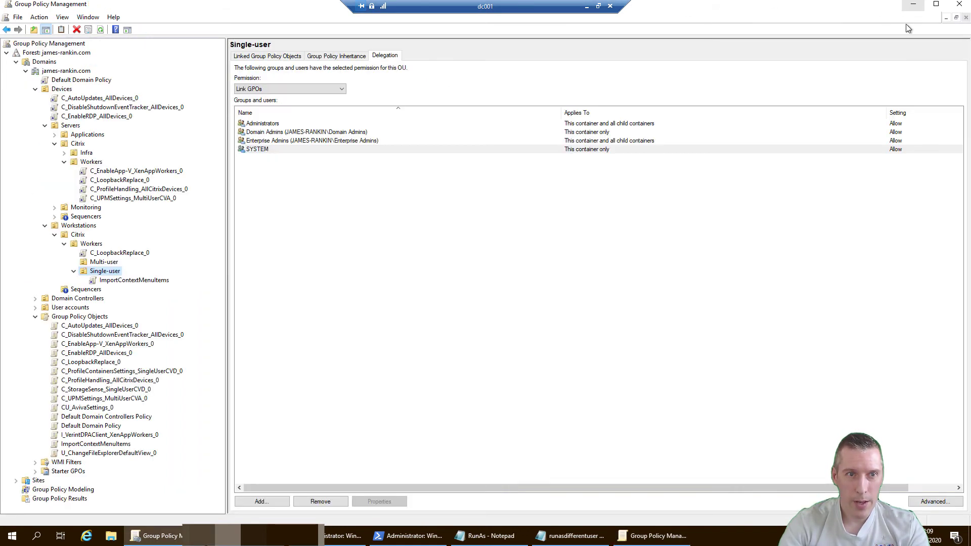
{"action": "left_click", "coordinate": [914, 5]}
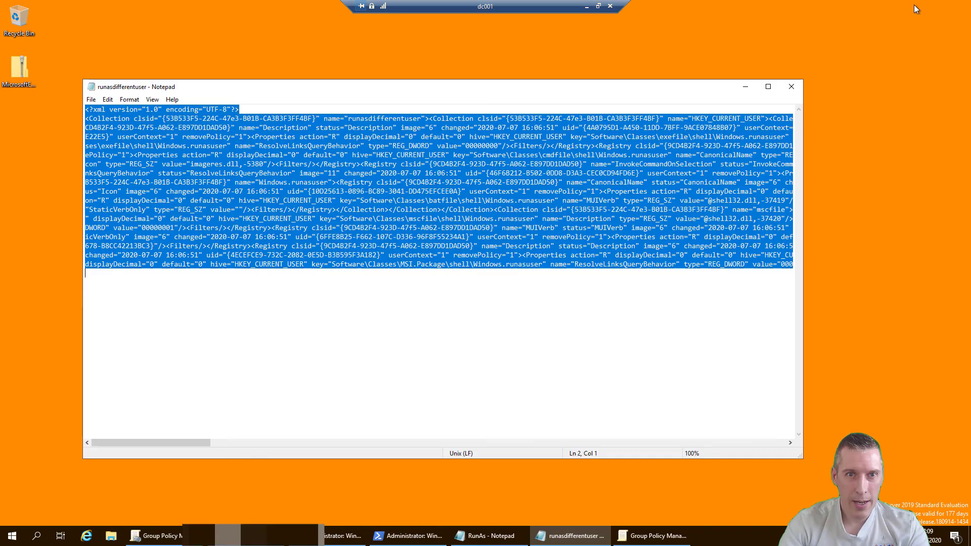
{"action": "left_click", "coordinate": [791, 87]}
{"action": "right_click", "coordinate": [242, 278]}
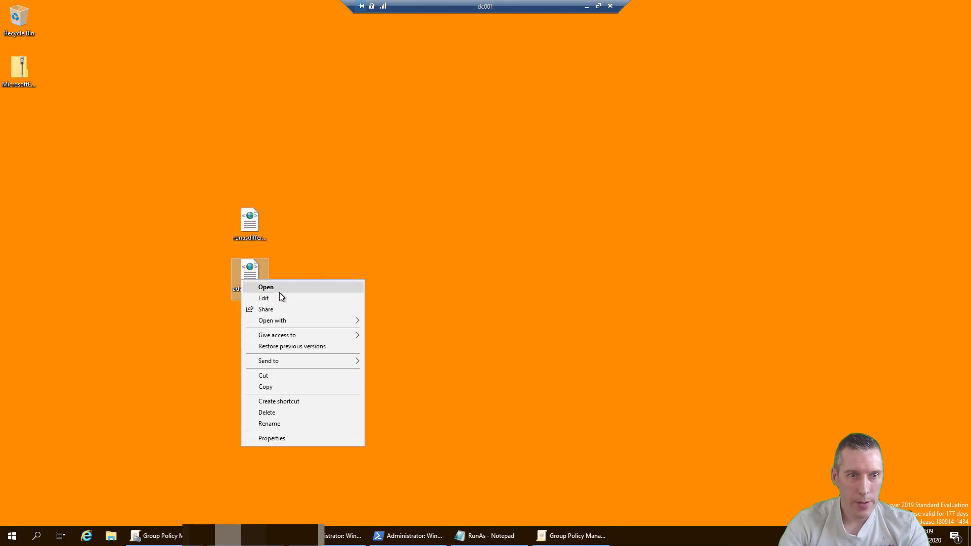
{"action": "left_click", "coordinate": [281, 296]}
{"action": "key", "text": "ctrl+a"}
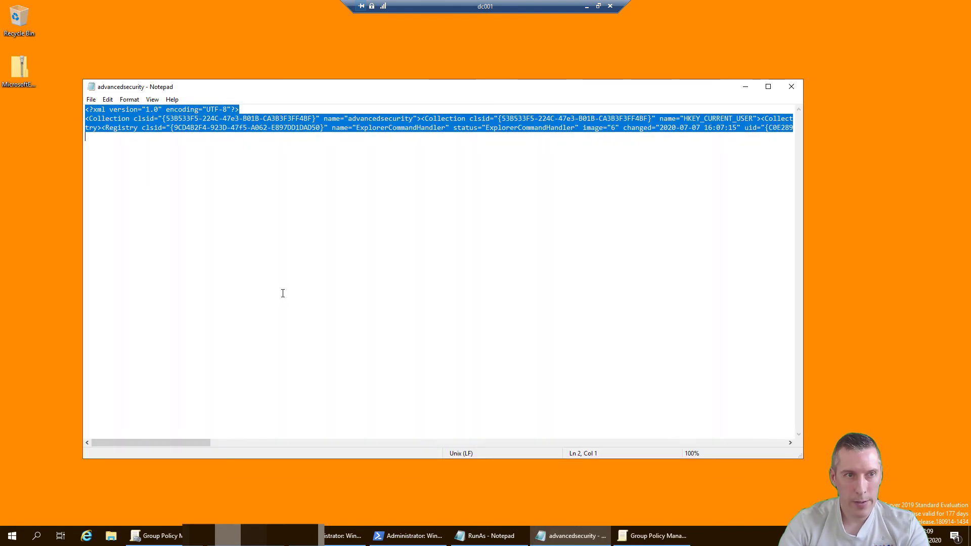
Paste the advancedsecurity collection into the GPO's registry list and confirm the import
{"action": "left_click", "coordinate": [747, 89]}
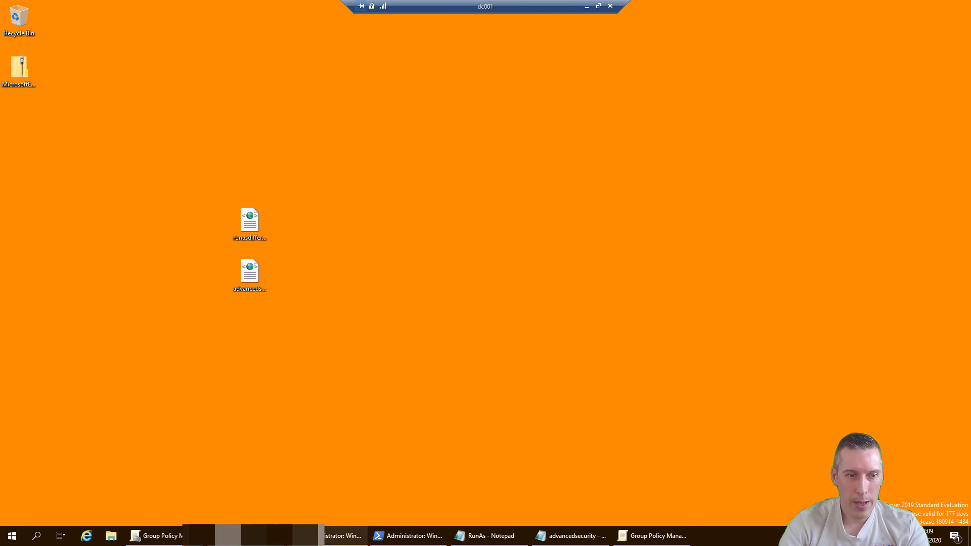
{"action": "left_click", "coordinate": [655, 536]}
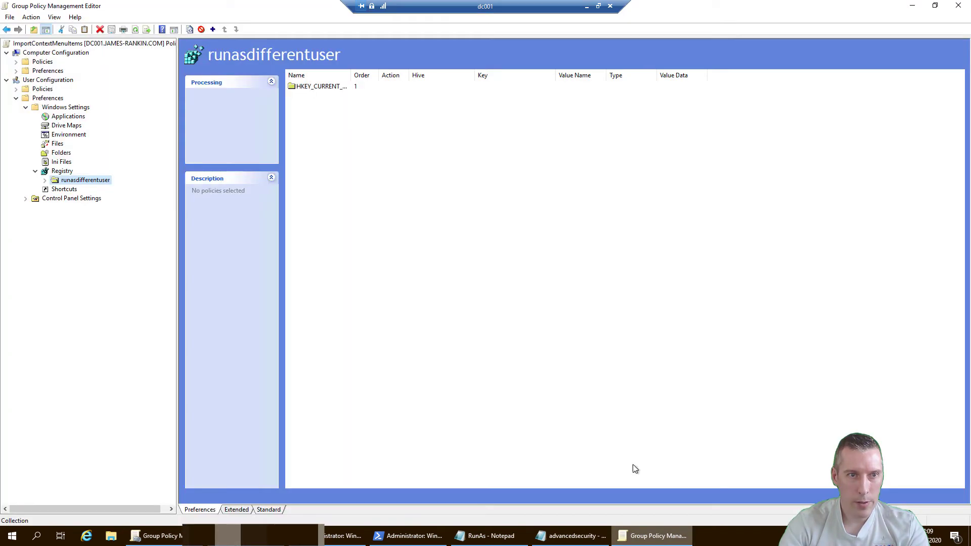
{"action": "right_click", "coordinate": [318, 196]}
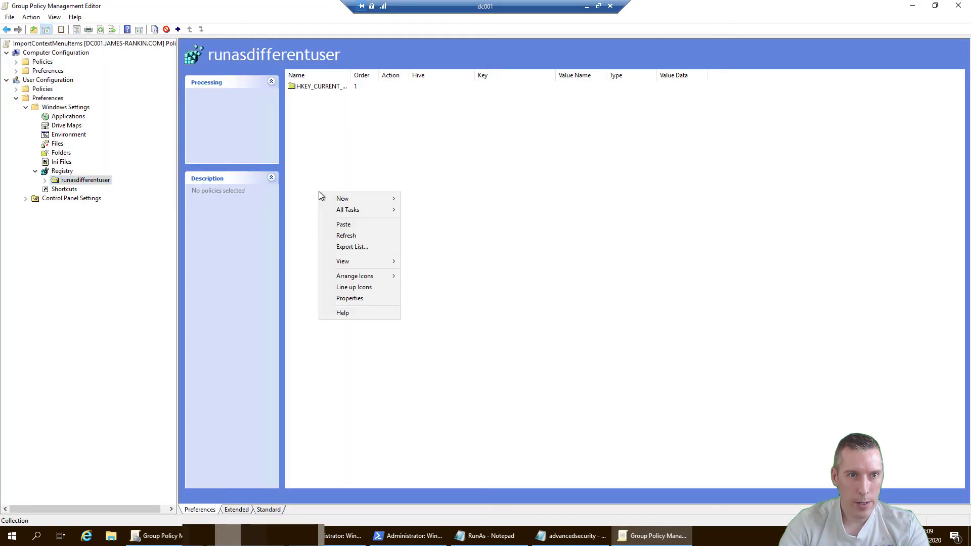
{"action": "left_click", "coordinate": [350, 224]}
{"action": "left_click", "coordinate": [509, 287]}
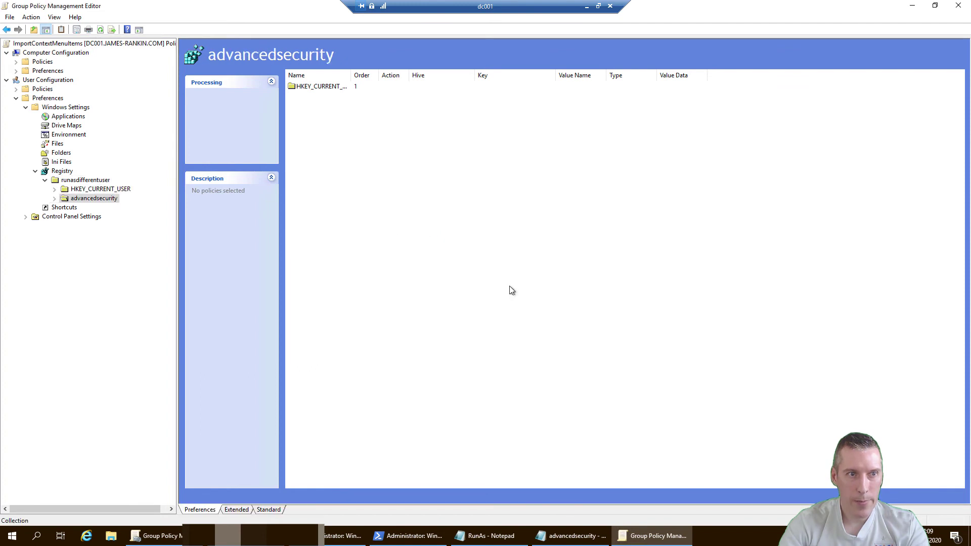
Delete the advancedsecurity collection nested inside runasdifferentuser
{"action": "left_click", "coordinate": [54, 199]}
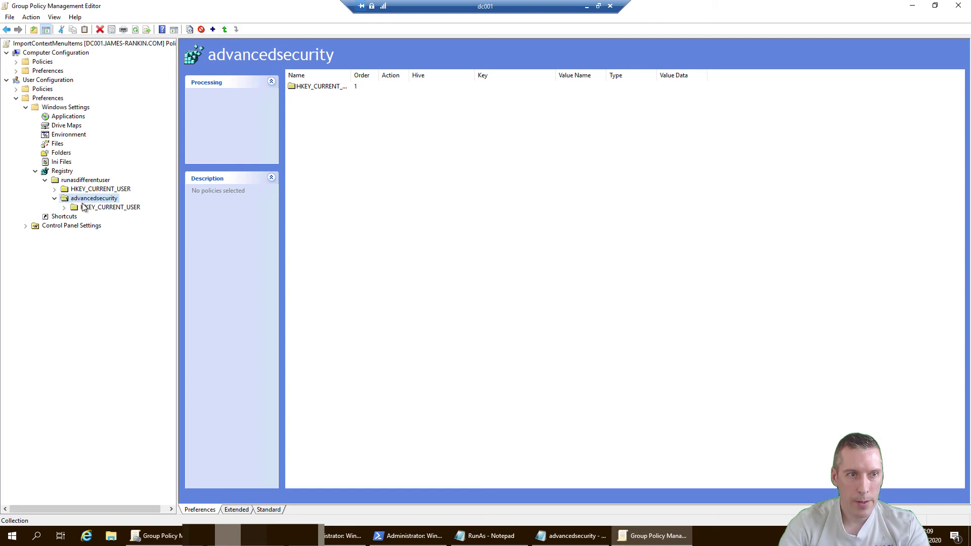
{"action": "left_click", "coordinate": [54, 198]}
{"action": "right_click", "coordinate": [86, 203]}
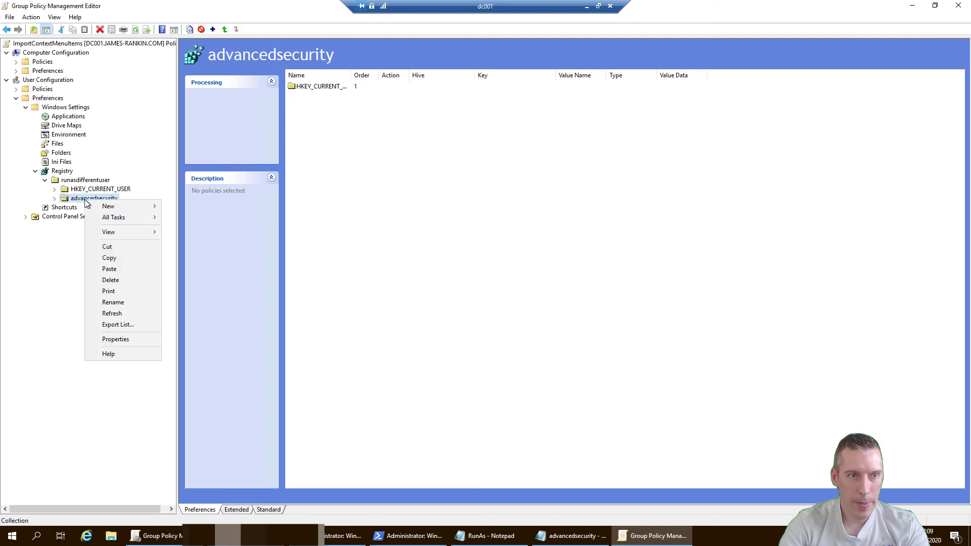
{"action": "left_click", "coordinate": [110, 280]}
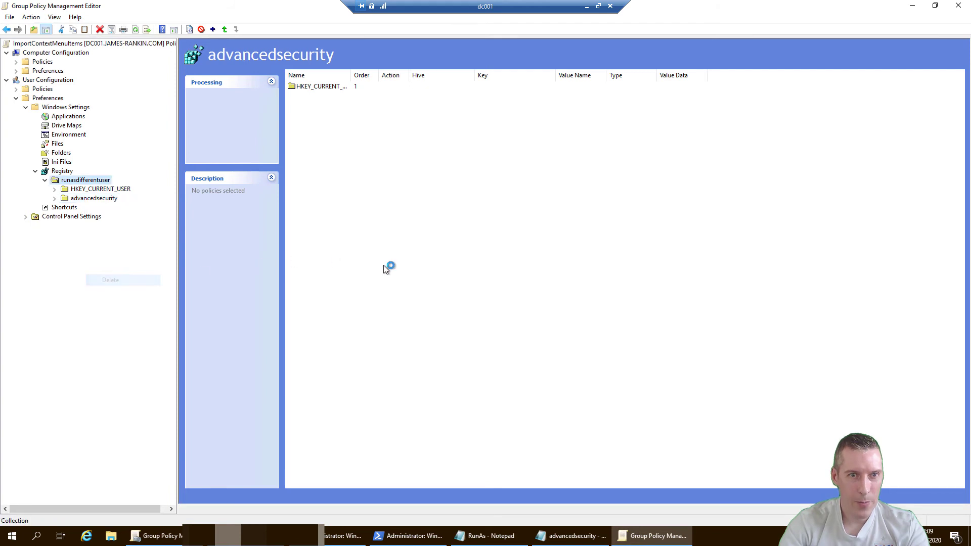
Re-import advancedsecurity directly under Registry and expand it to its HKEY_CURRENT_USER key
{"action": "left_click", "coordinate": [69, 175]}
{"action": "right_click", "coordinate": [433, 168]}
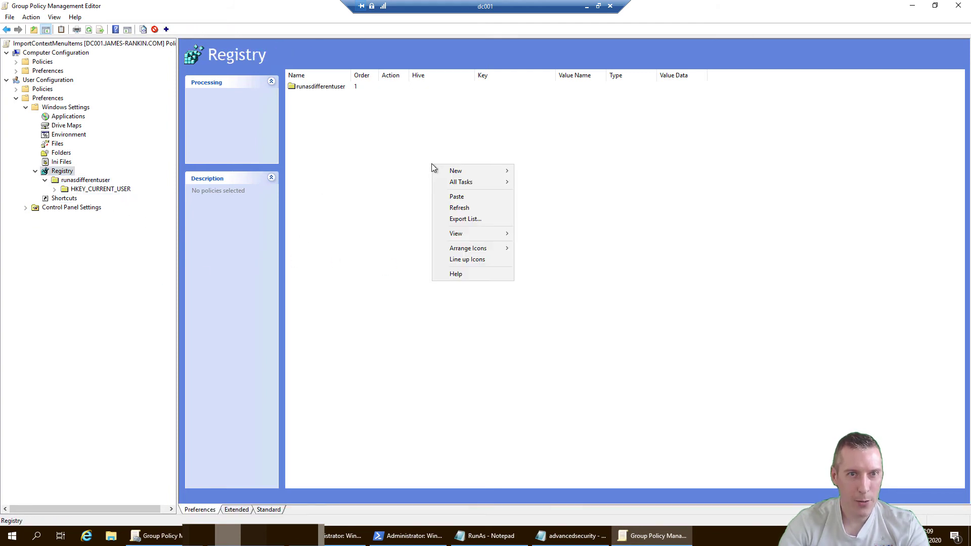
{"action": "left_click", "coordinate": [478, 198]}
{"action": "left_click", "coordinate": [512, 288]}
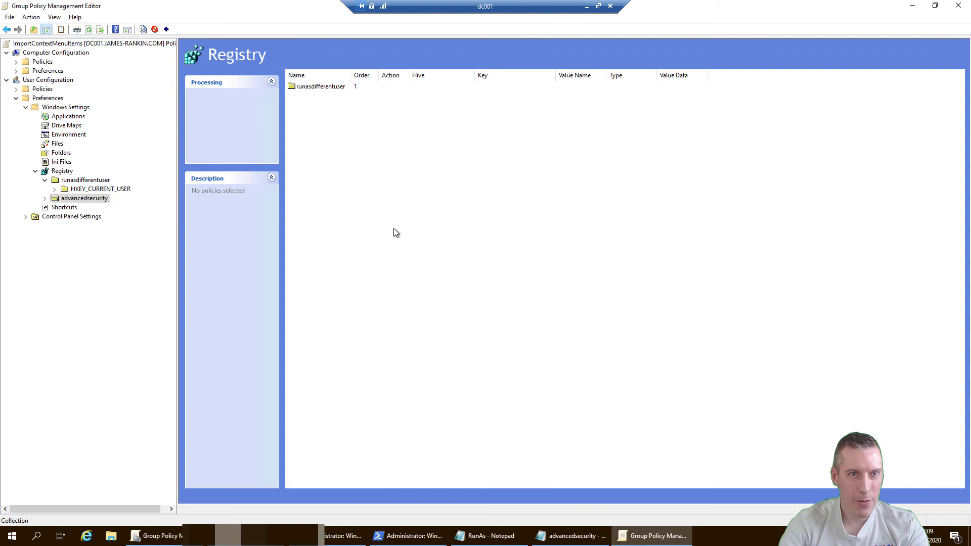
{"action": "left_click", "coordinate": [44, 198]}
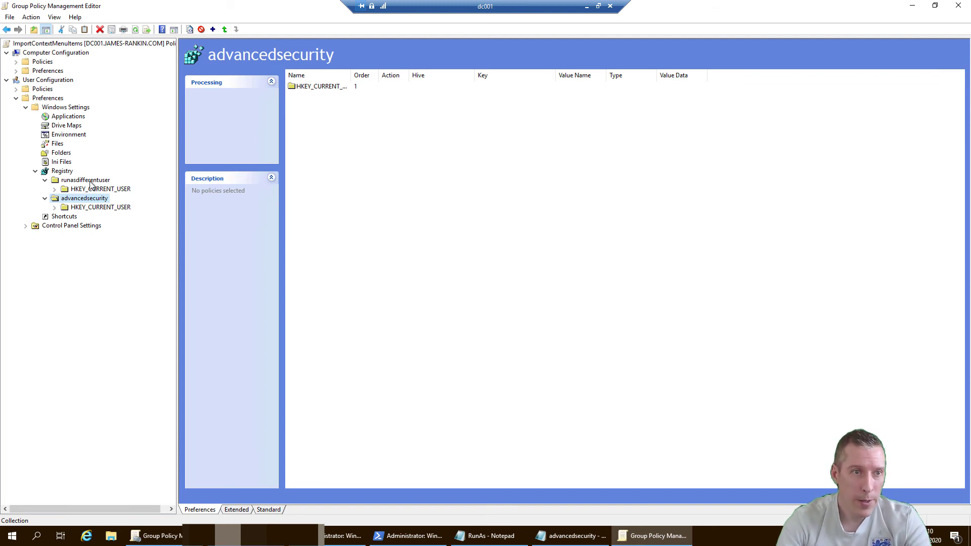
Enable item-level targeting on runasdifferentuser with a User rule for the first test account
{"action": "right_click", "coordinate": [90, 182]}
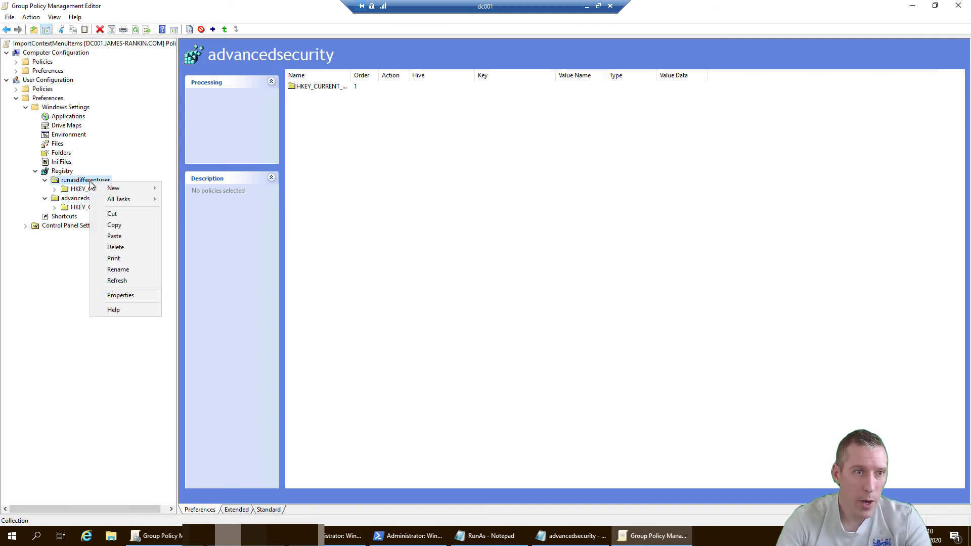
{"action": "left_click", "coordinate": [113, 295]}
{"action": "left_click", "coordinate": [428, 240]}
{"action": "left_click", "coordinate": [537, 239]}
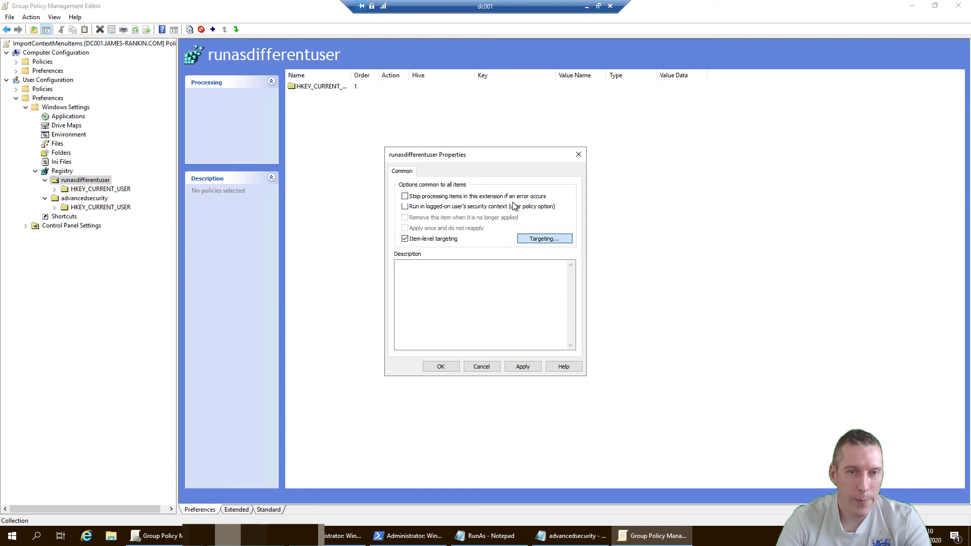
{"action": "left_click", "coordinate": [356, 184]}
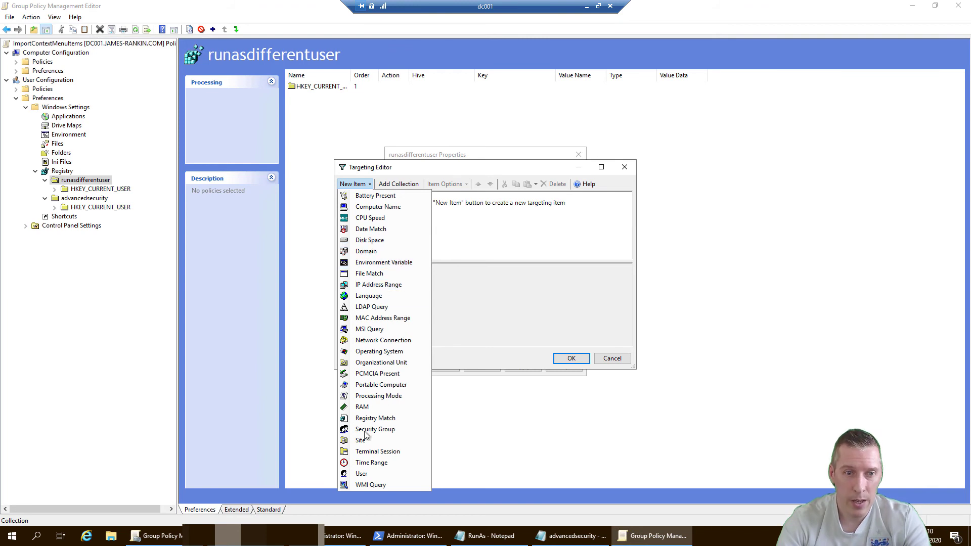
{"action": "left_click", "coordinate": [399, 474]}
{"action": "left_click", "coordinate": [606, 273]}
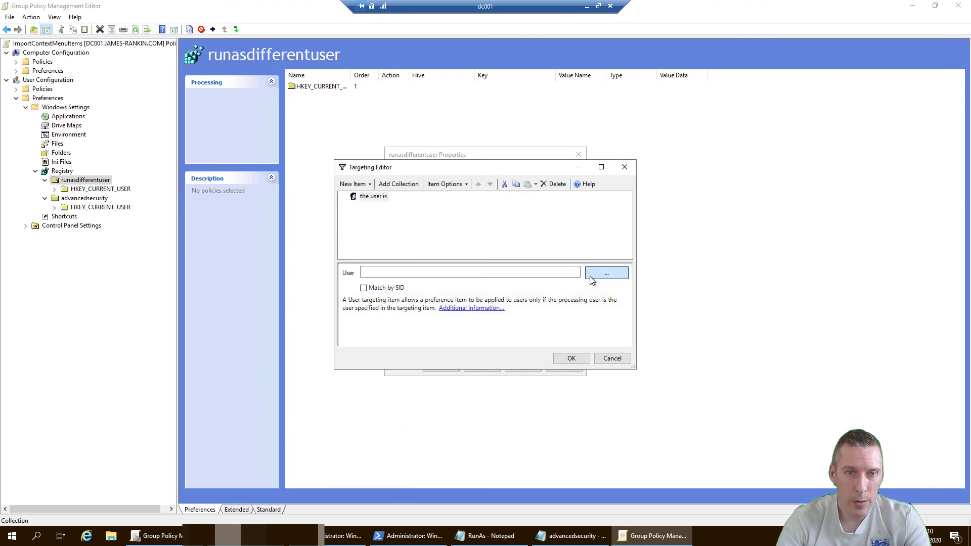
{"action": "key", "text": "Return"}
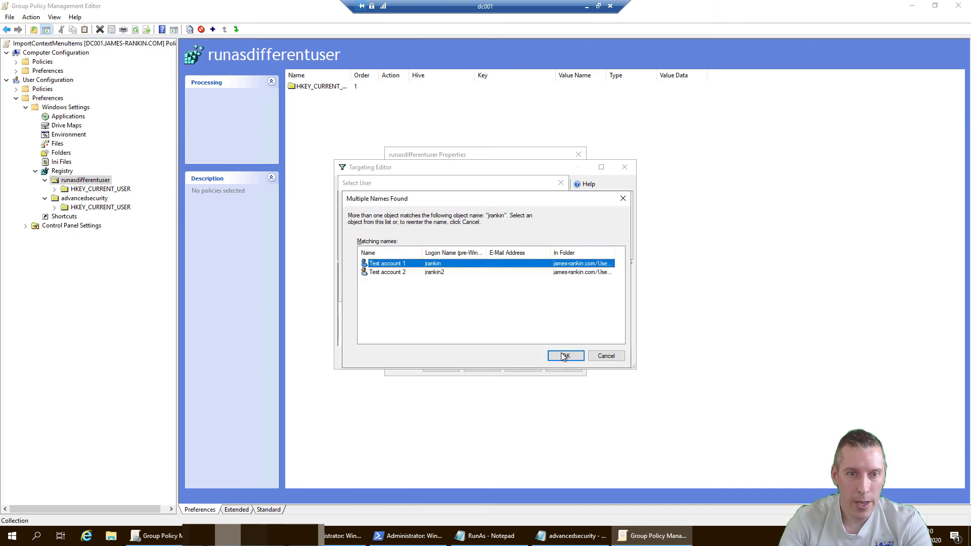
{"action": "left_click", "coordinate": [564, 356]}
{"action": "left_click", "coordinate": [562, 357]}
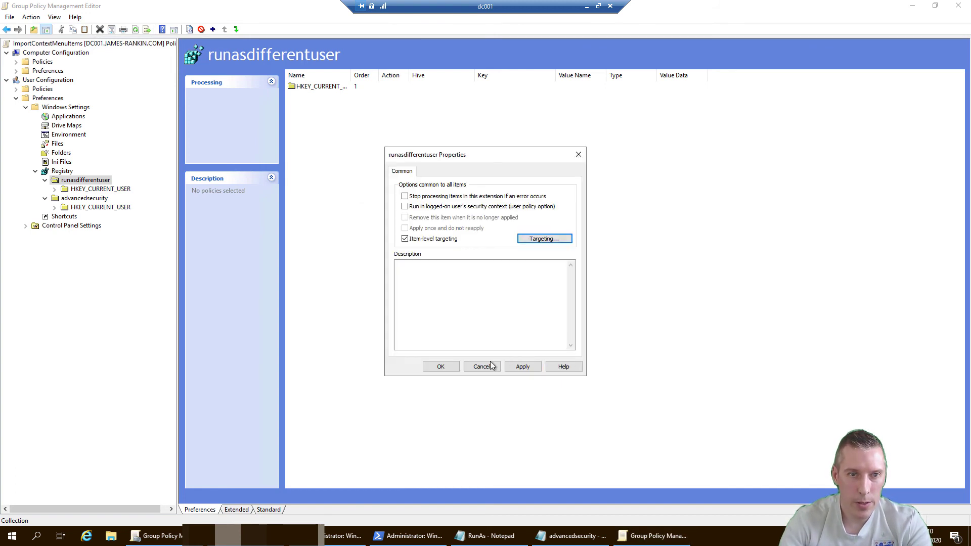
{"action": "left_click", "coordinate": [440, 366]}
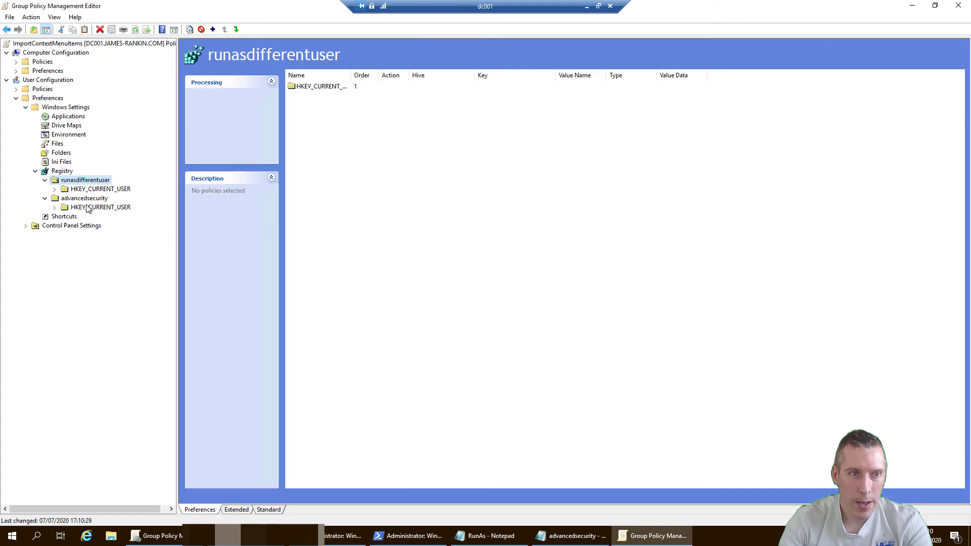
Enable item-level targeting on advancedsecurity with a User rule for the first test account
{"action": "left_click", "coordinate": [78, 199]}
{"action": "right_click", "coordinate": [77, 199]}
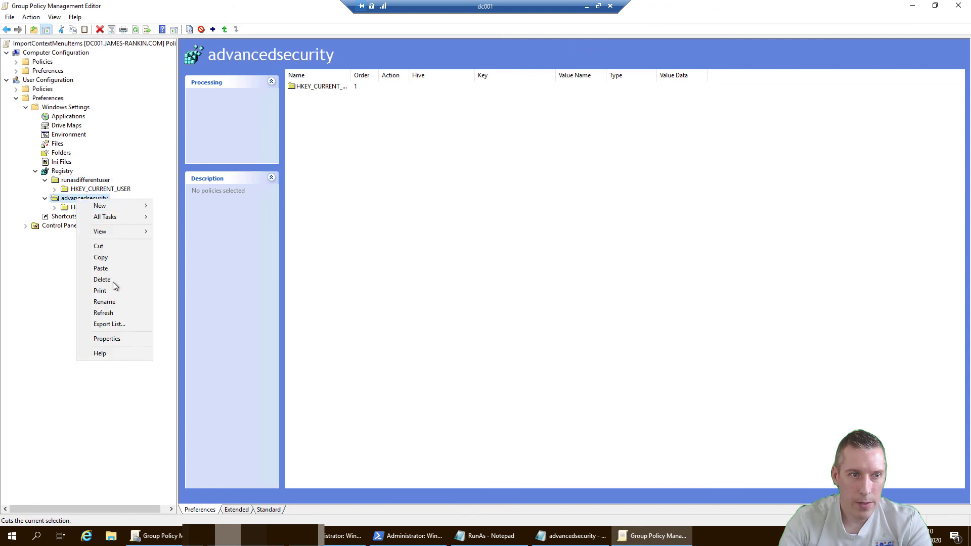
{"action": "left_click", "coordinate": [117, 338]}
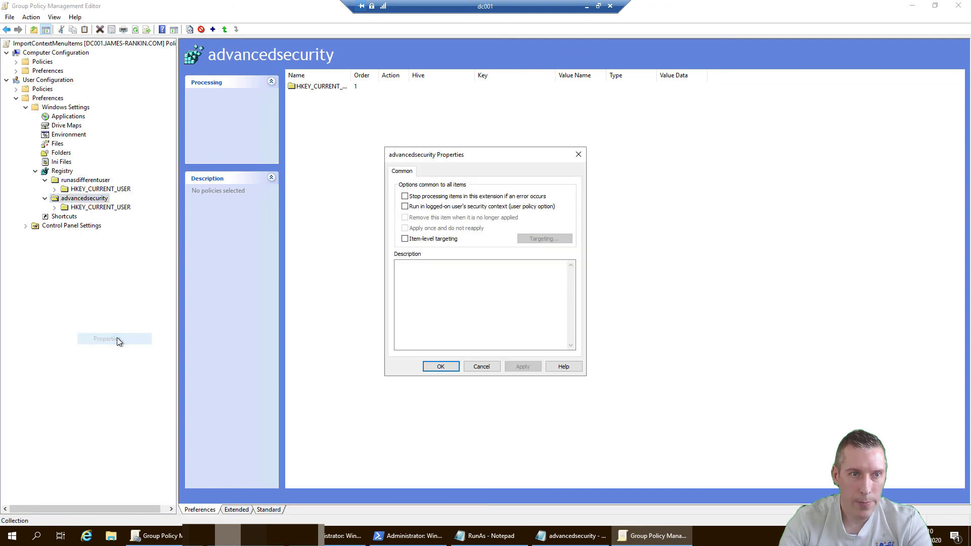
{"action": "left_click", "coordinate": [430, 239]}
{"action": "left_click", "coordinate": [536, 244]}
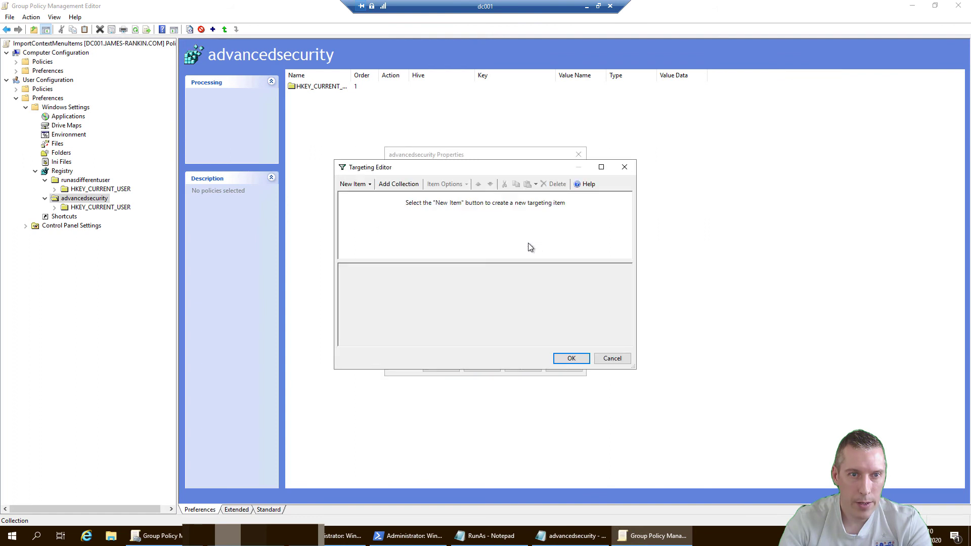
{"action": "left_click", "coordinate": [353, 184]}
{"action": "left_click", "coordinate": [382, 474]}
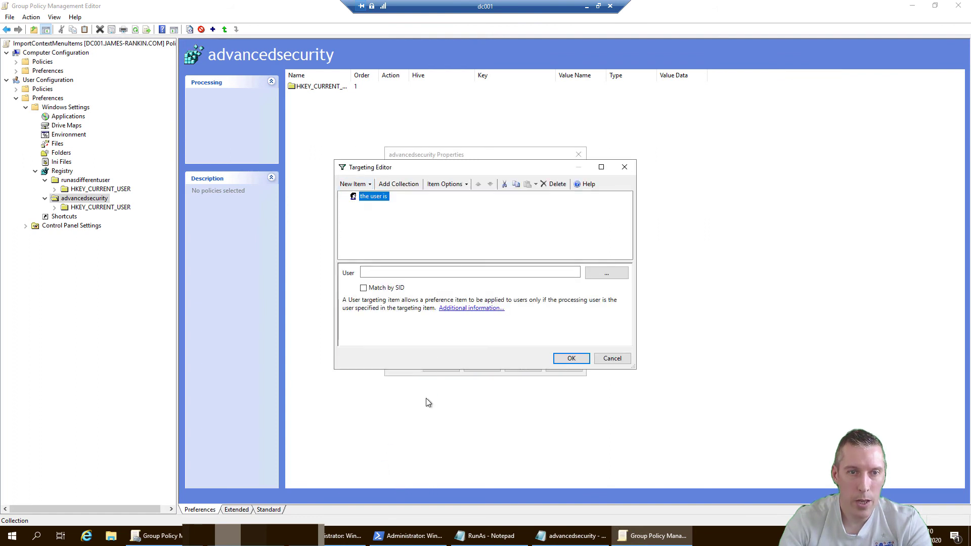
{"action": "left_click", "coordinate": [606, 274]}
{"action": "key", "text": "Return"}
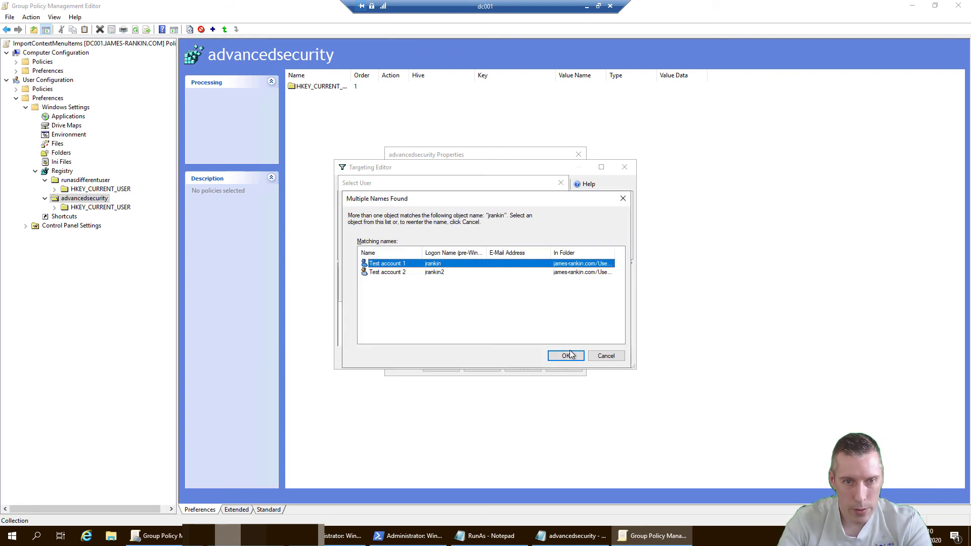
{"action": "left_click", "coordinate": [566, 356]}
{"action": "left_click", "coordinate": [564, 360]}
{"action": "left_click", "coordinate": [435, 366]}
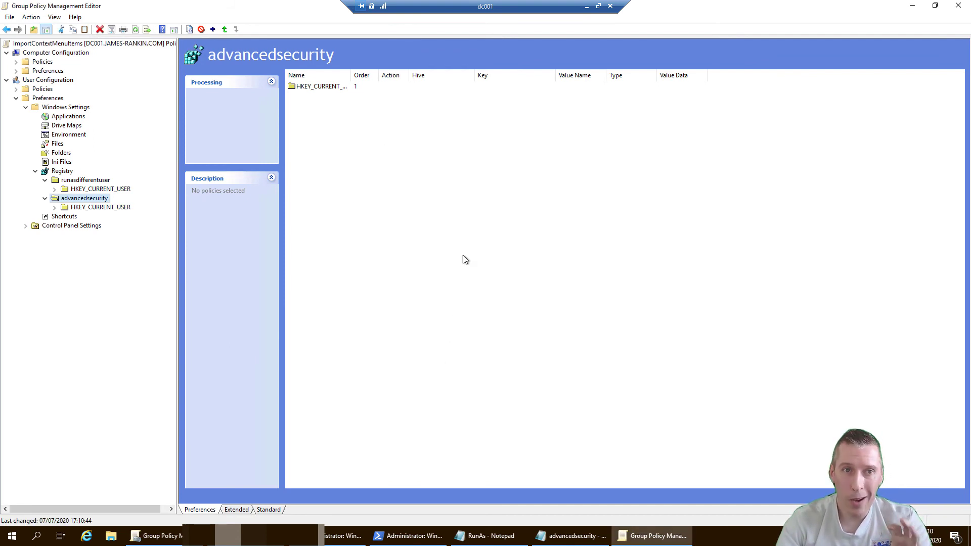
Close the DT001 VM's Documents window and sign out from the power-user menu
{"action": "left_click", "coordinate": [586, 7]}
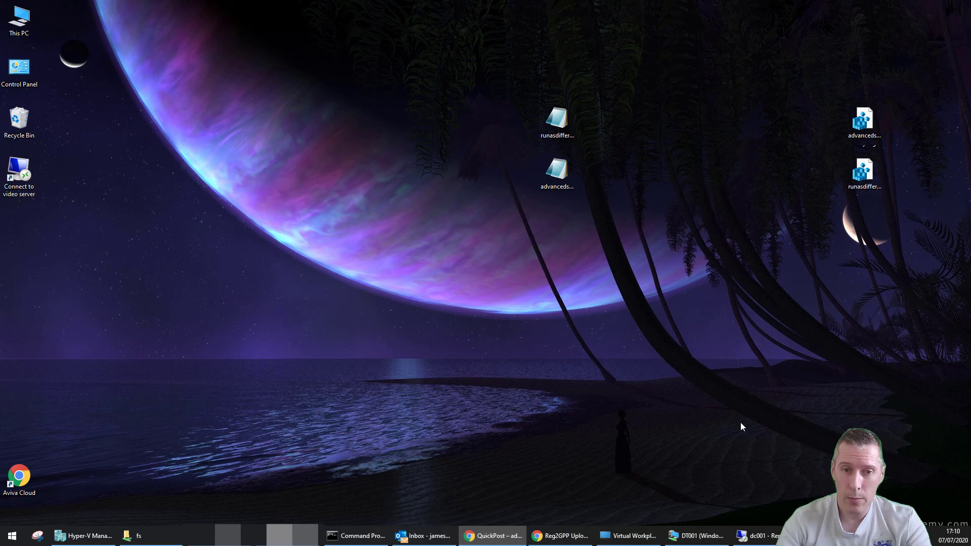
{"action": "left_click", "coordinate": [695, 536]}
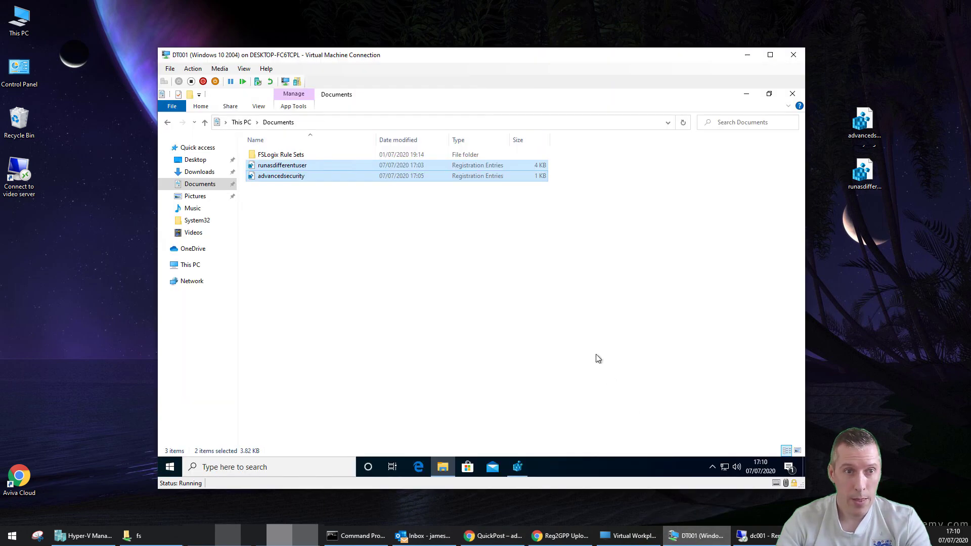
{"action": "left_click", "coordinate": [792, 93]}
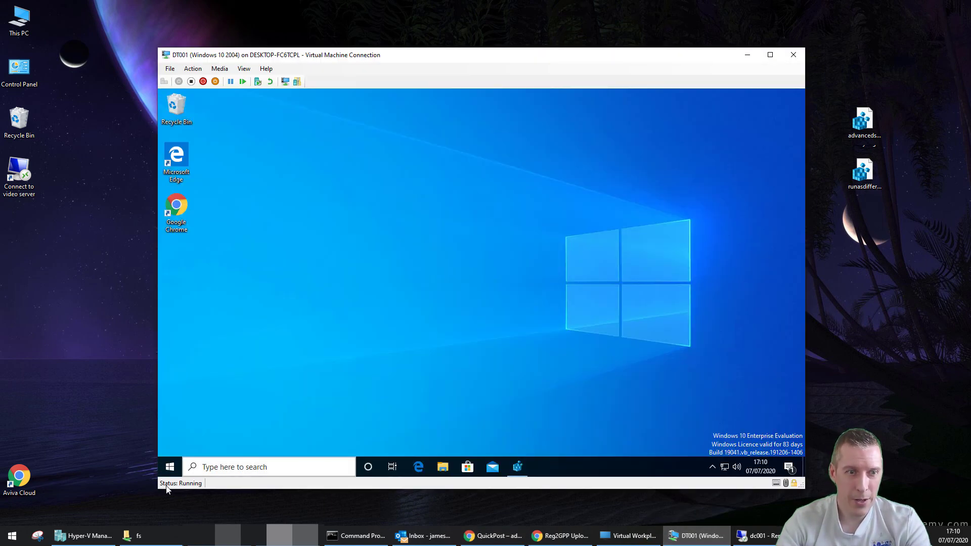
{"action": "right_click", "coordinate": [169, 470]}
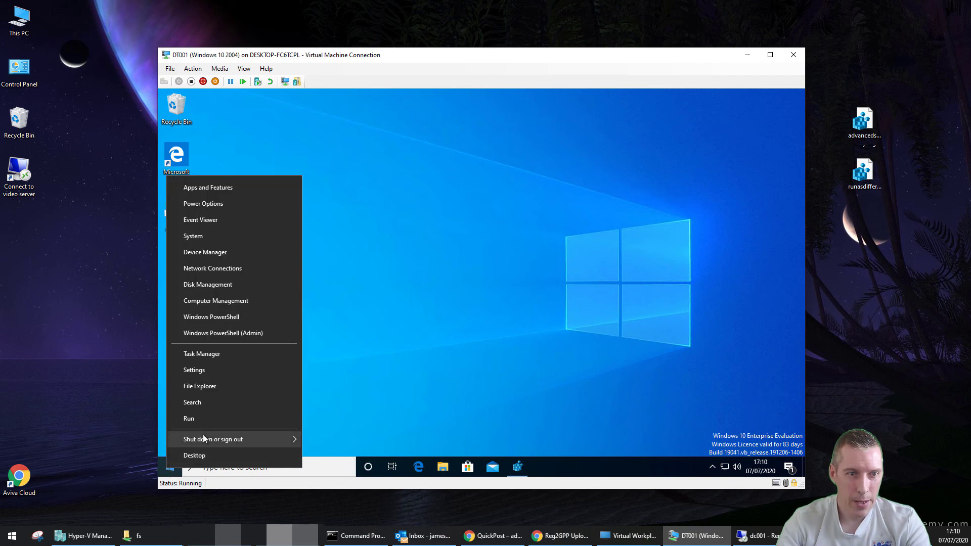
{"action": "mouse_move", "coordinate": [203, 437]}
{"action": "left_click", "coordinate": [324, 405]}
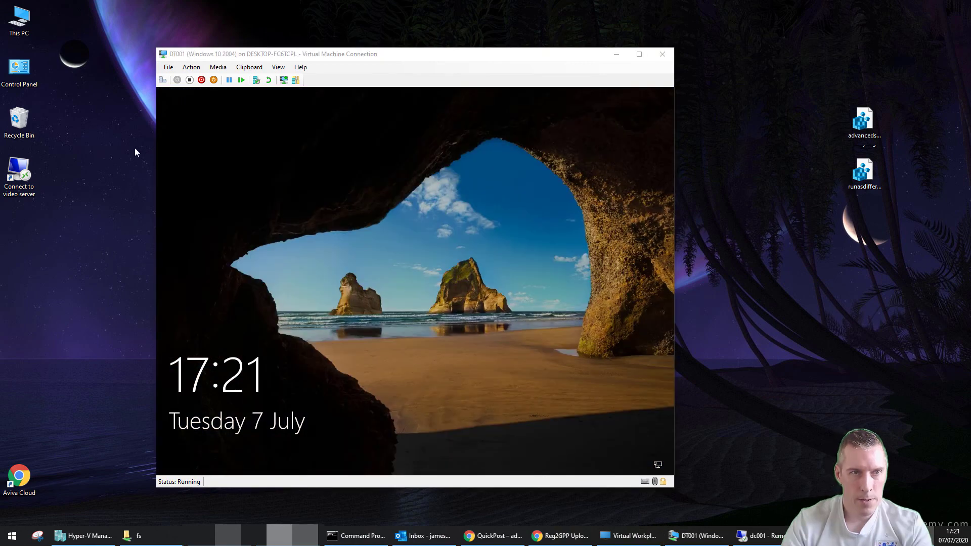
Unlock DT001 and sign in with the first test account's password
{"action": "left_click", "coordinate": [164, 84]}
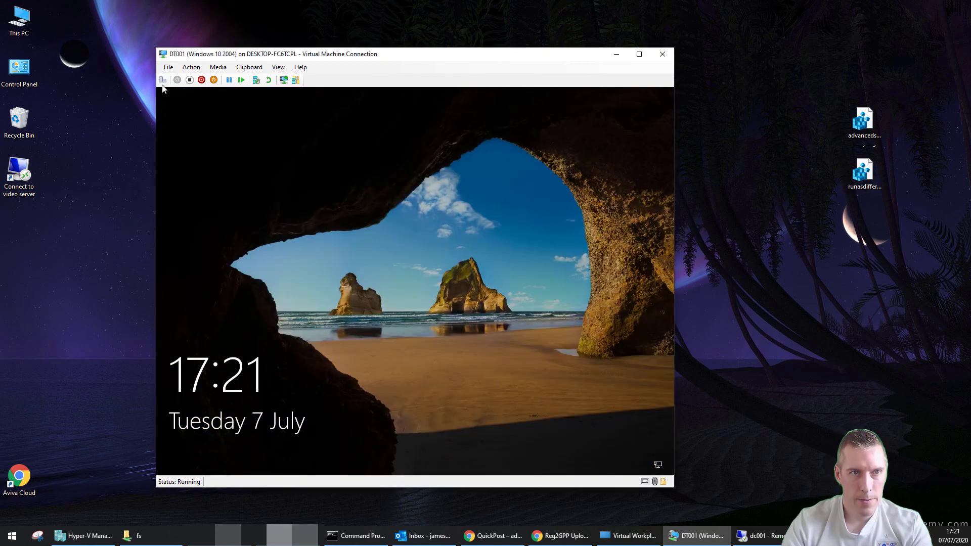
{"action": "left_click", "coordinate": [201, 141]}
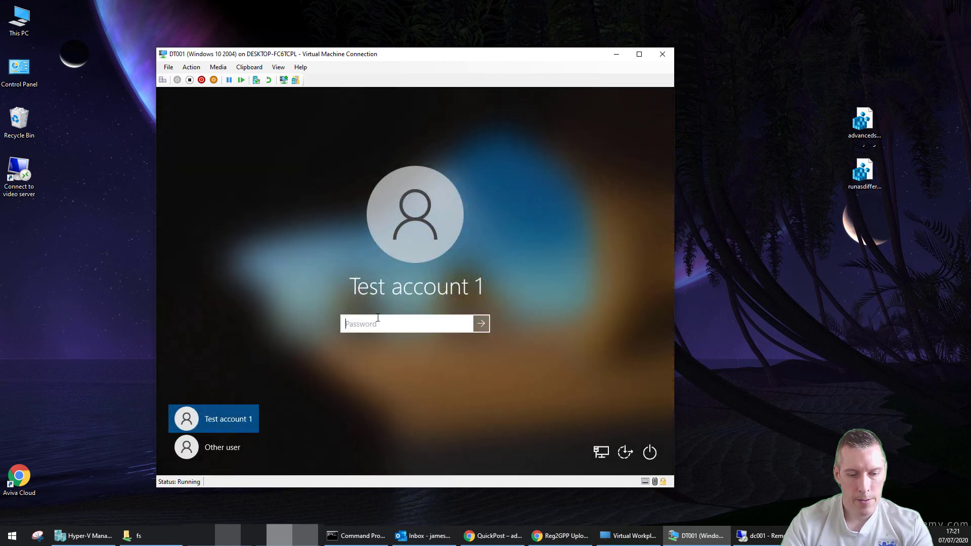
{"action": "type", "text": "**********"}
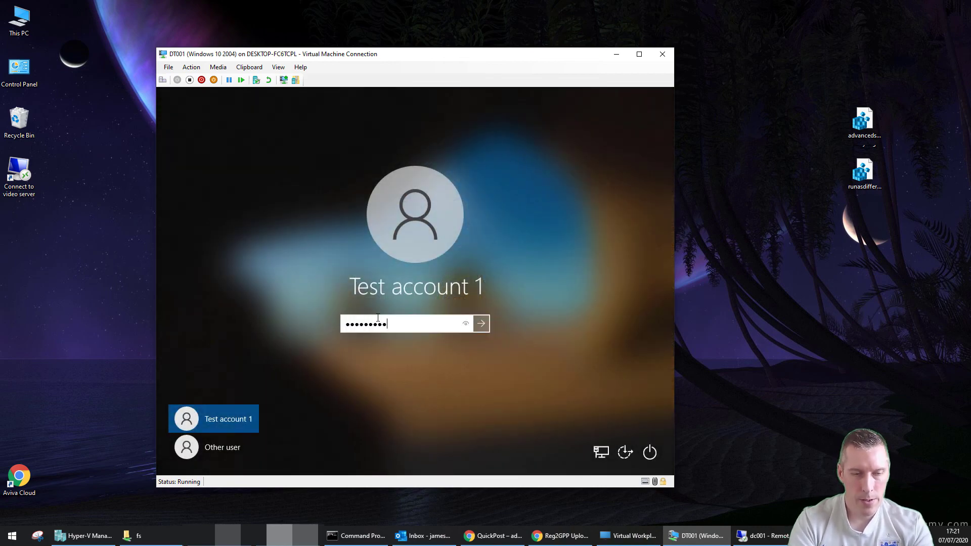
{"action": "key", "text": "Return"}
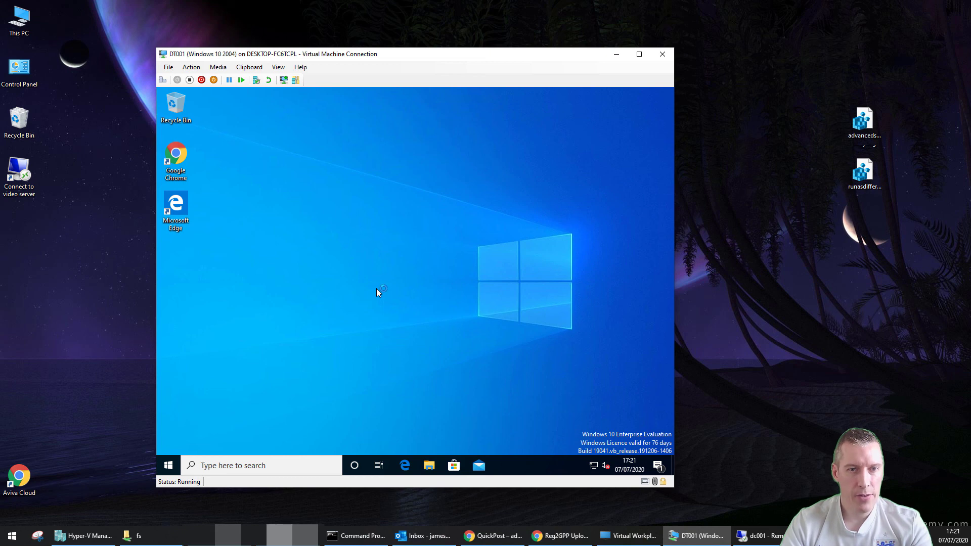
Browse to C:\Windows and show regedit's context menu with Run as another user and Advanced security
{"action": "left_click", "coordinate": [430, 467]}
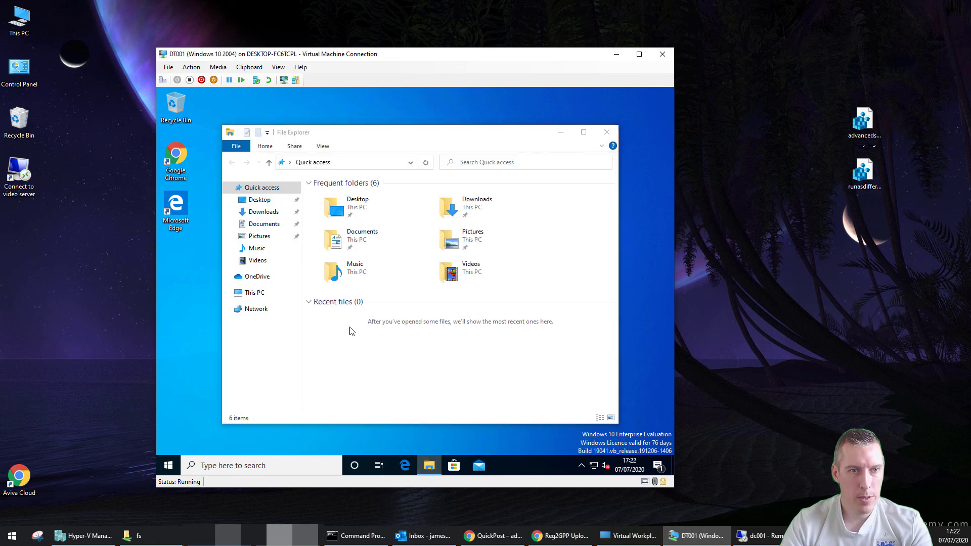
{"action": "left_click", "coordinate": [269, 297]}
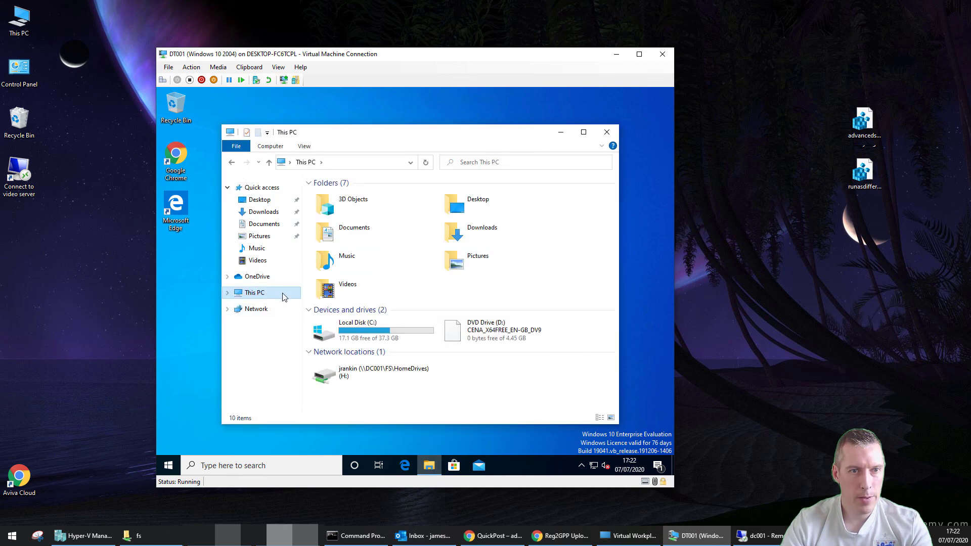
{"action": "left_click", "coordinate": [377, 338]}
{"action": "double_click", "coordinate": [377, 338]}
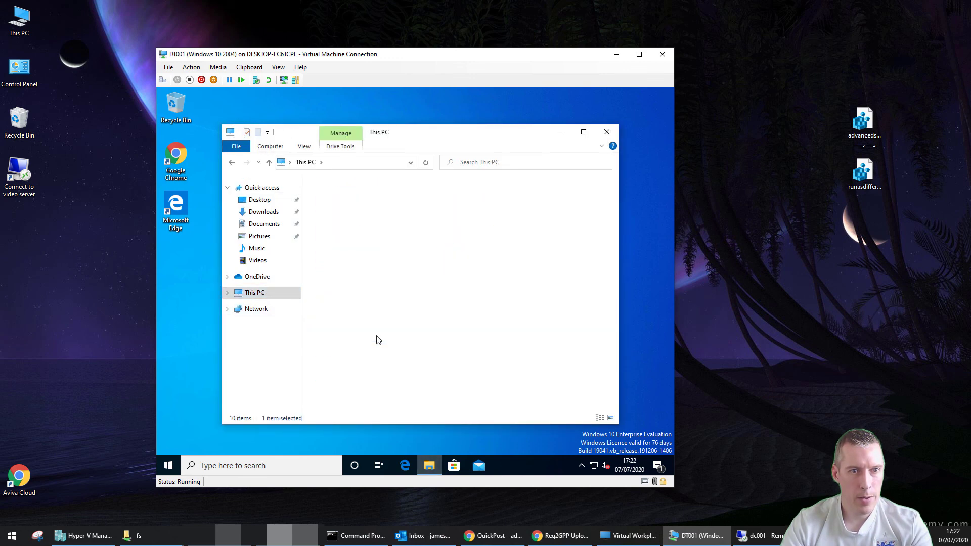
{"action": "left_click", "coordinate": [342, 241]}
{"action": "double_click", "coordinate": [342, 242]}
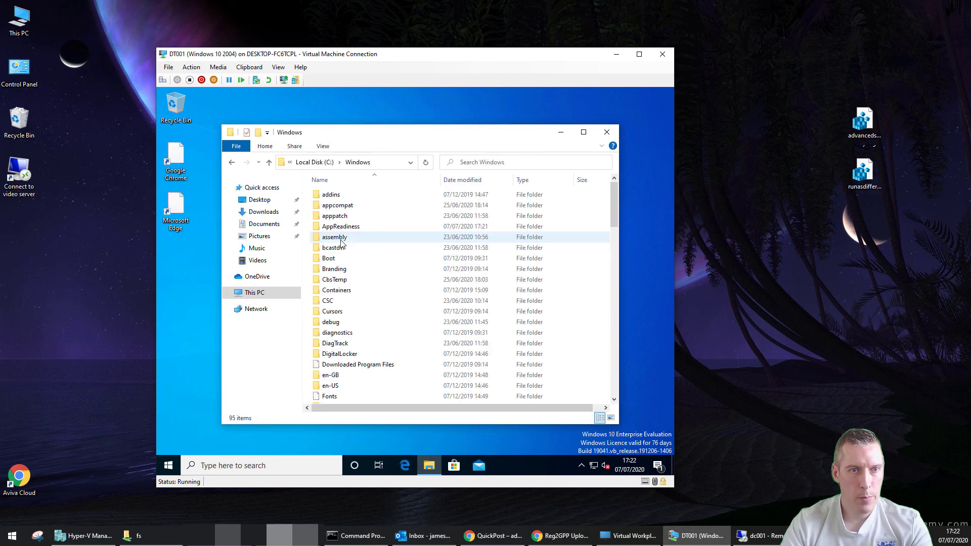
{"action": "scroll", "coordinate": [344, 268], "scroll_direction": "down", "scroll_amount": 10}
{"action": "scroll", "coordinate": [346, 271], "scroll_direction": "down", "scroll_amount": 13}
{"action": "left_click", "coordinate": [331, 313]}
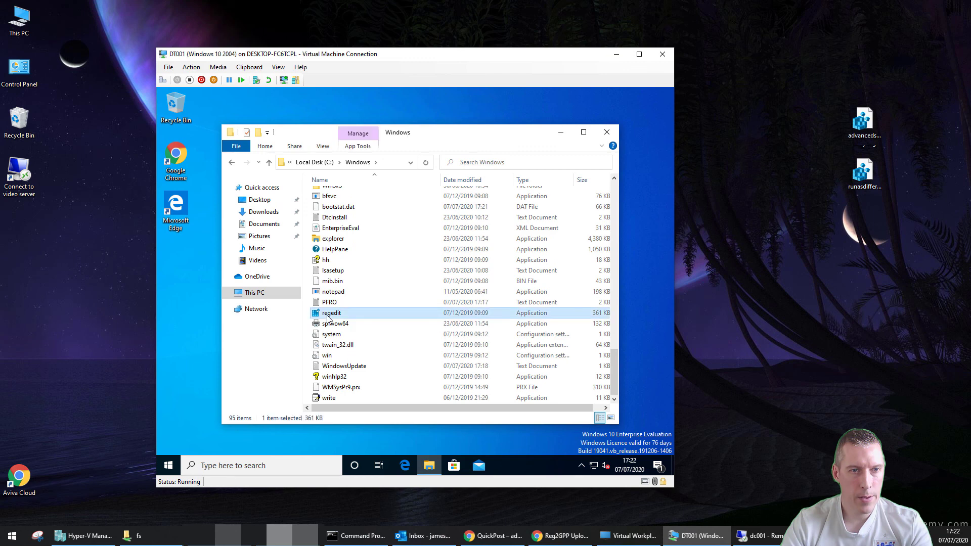
{"action": "right_click", "coordinate": [328, 317]}
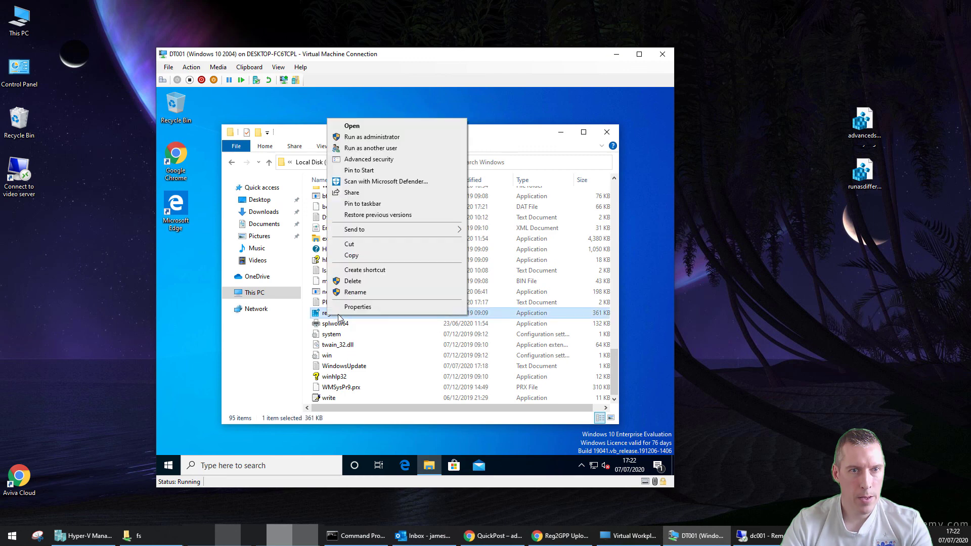